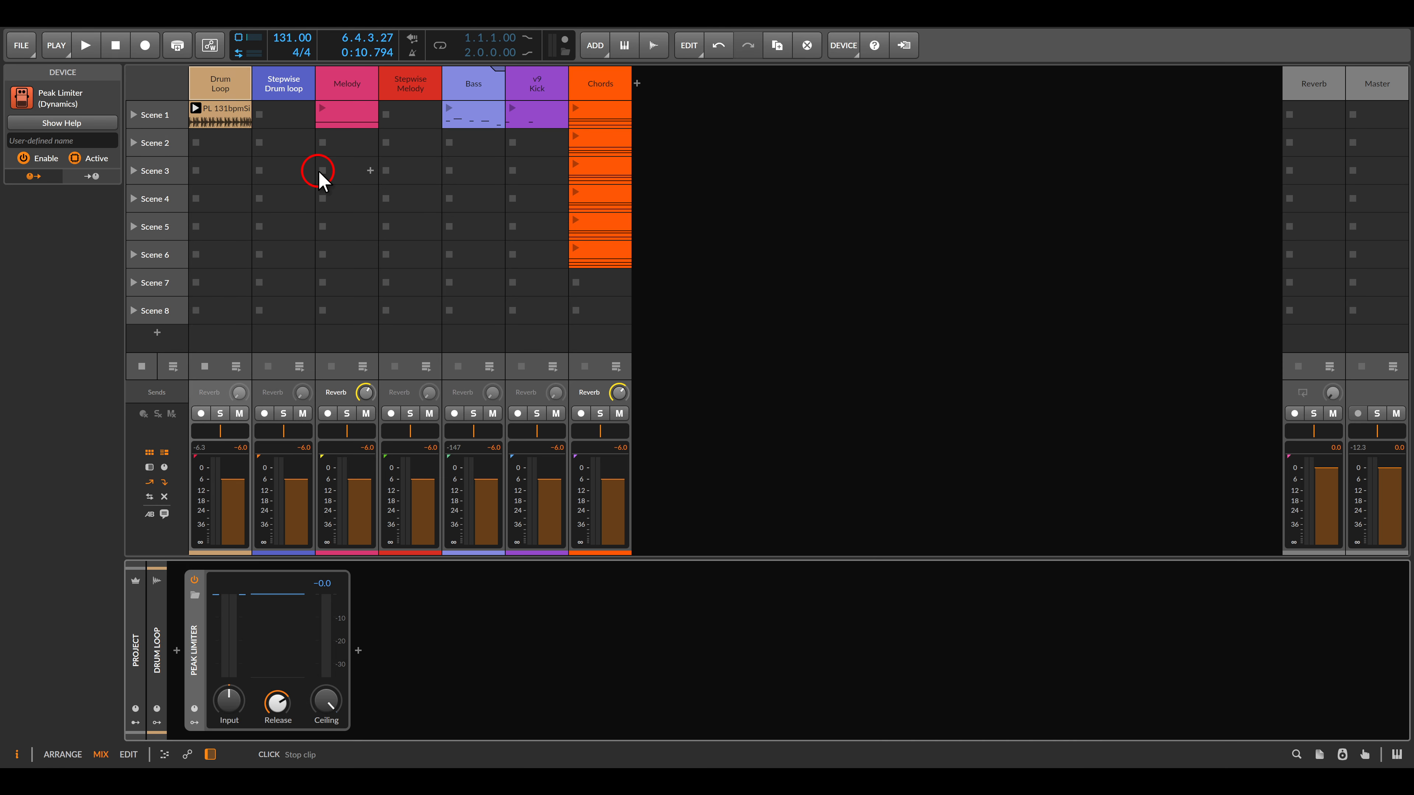
# Audition the drum loop briefly and insert an FX Selector before the Peak Limiter on the Drum Loop track
pyautogui.press('space')
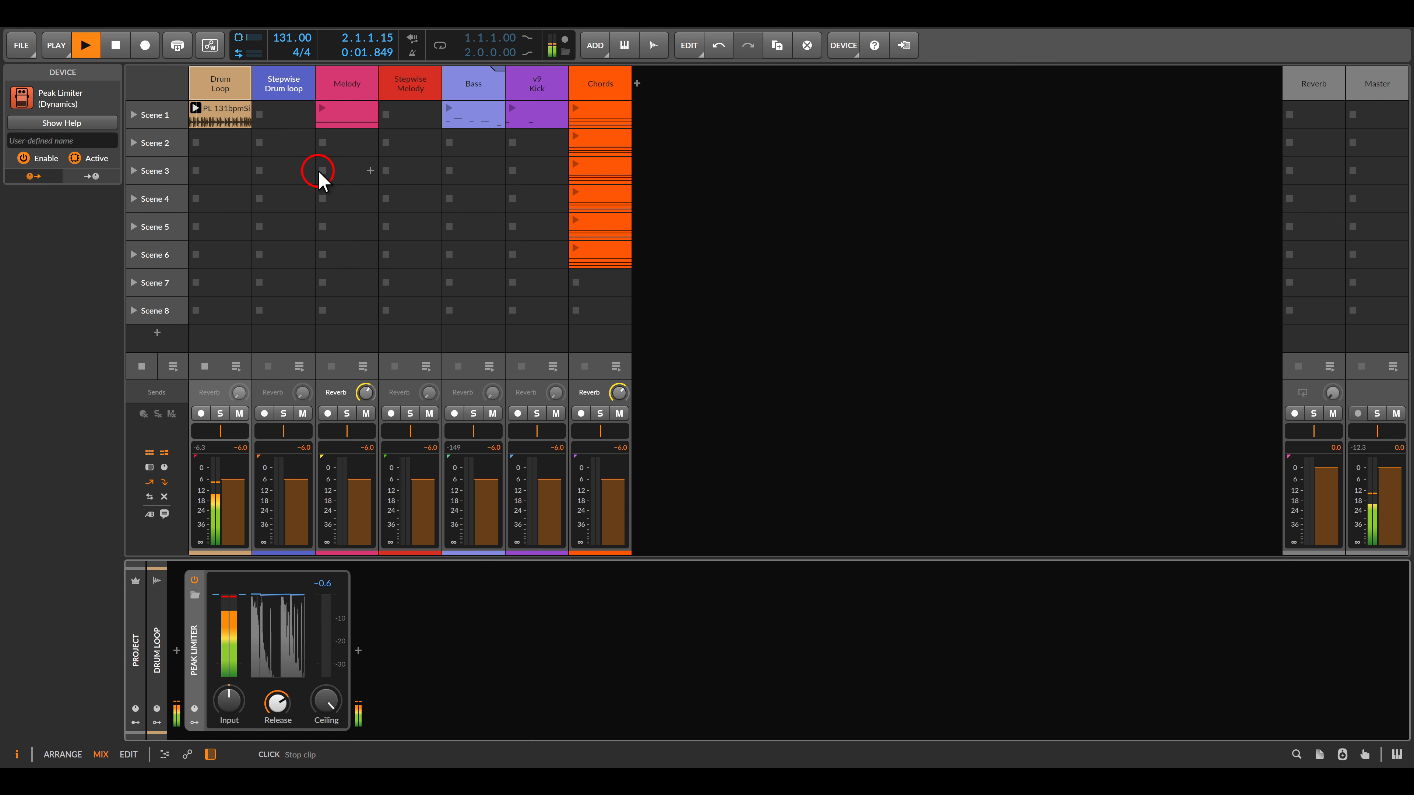
pyautogui.press('space')
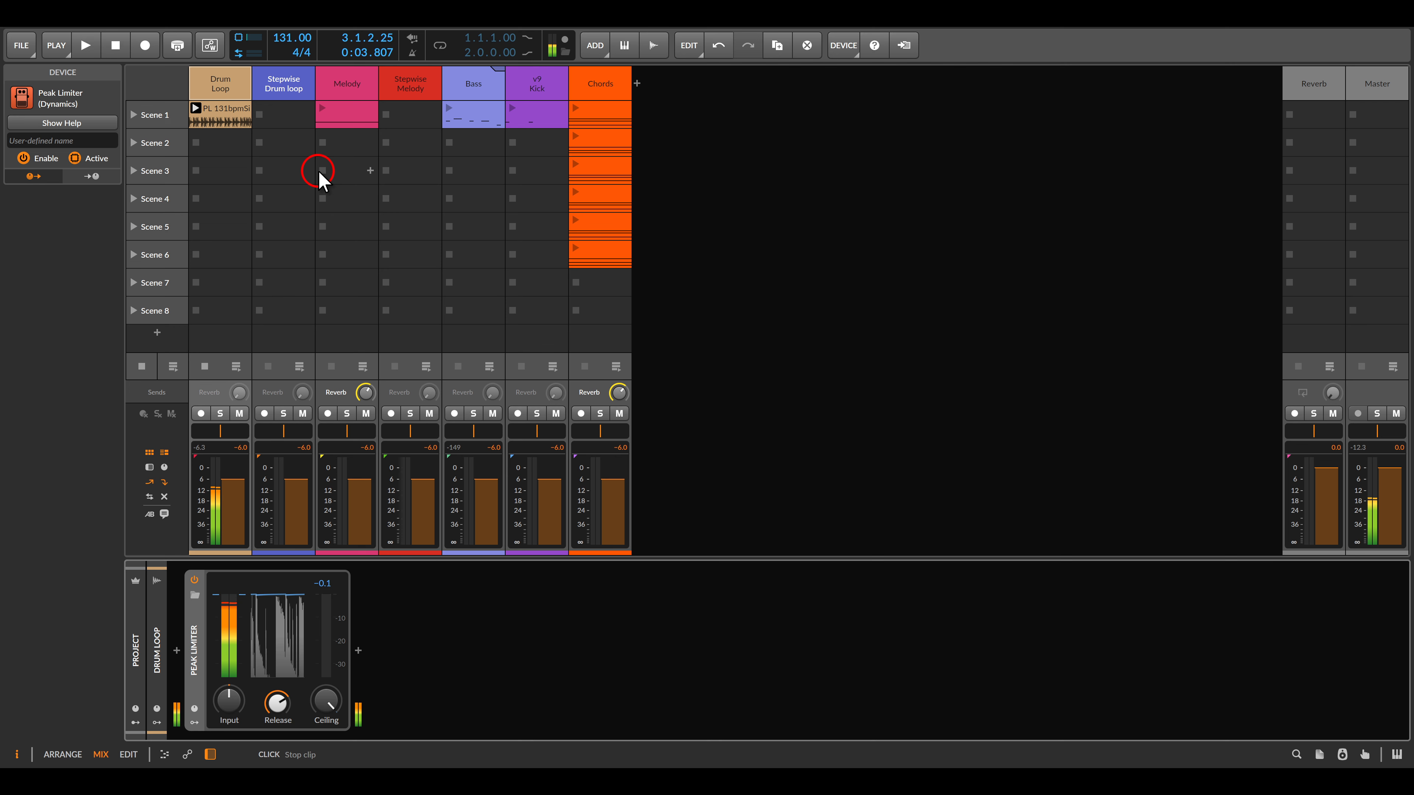
pyautogui.click(176, 650)
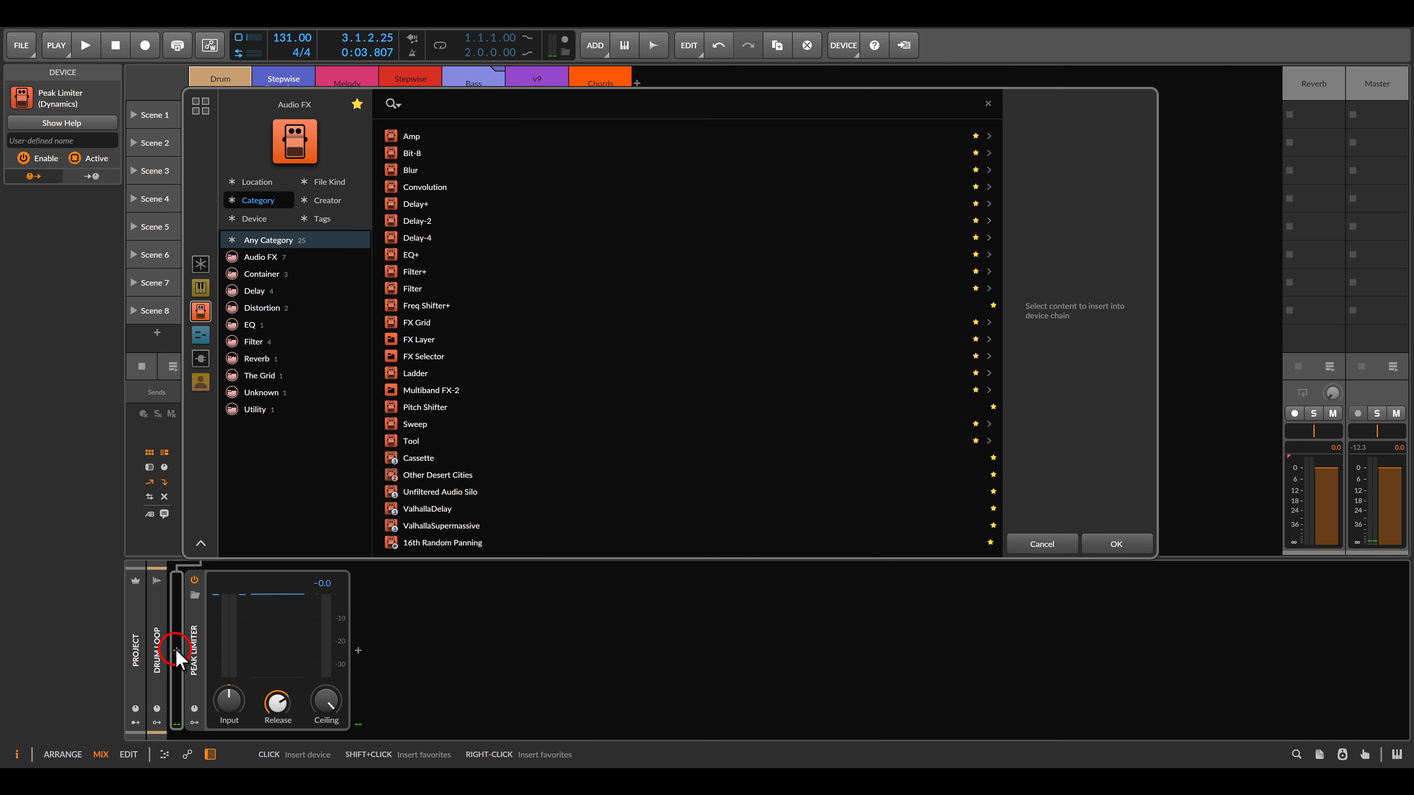
pyautogui.doubleClick(439, 356)
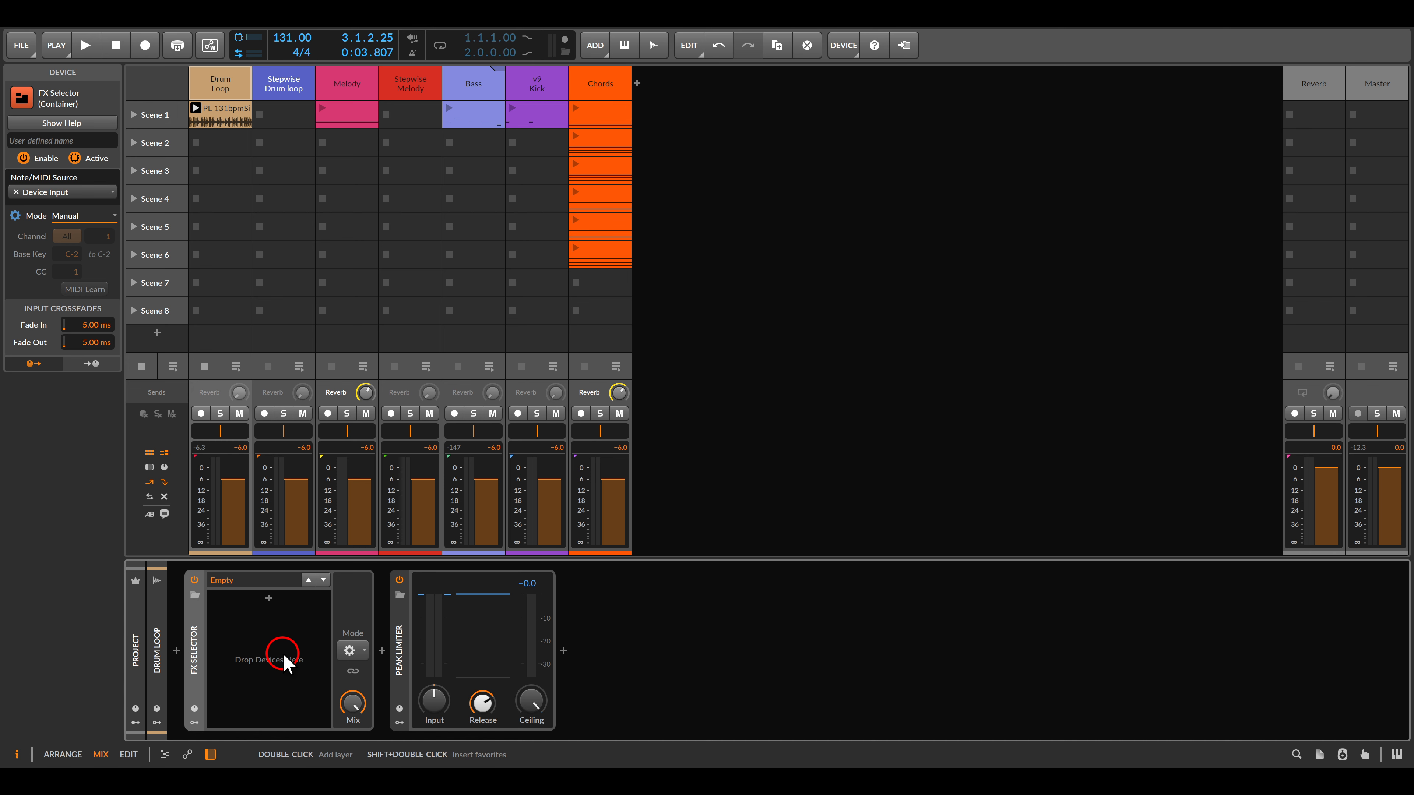
# Add an empty layer to the FX Selector and rename it Dry
pyautogui.doubleClick(280, 656)
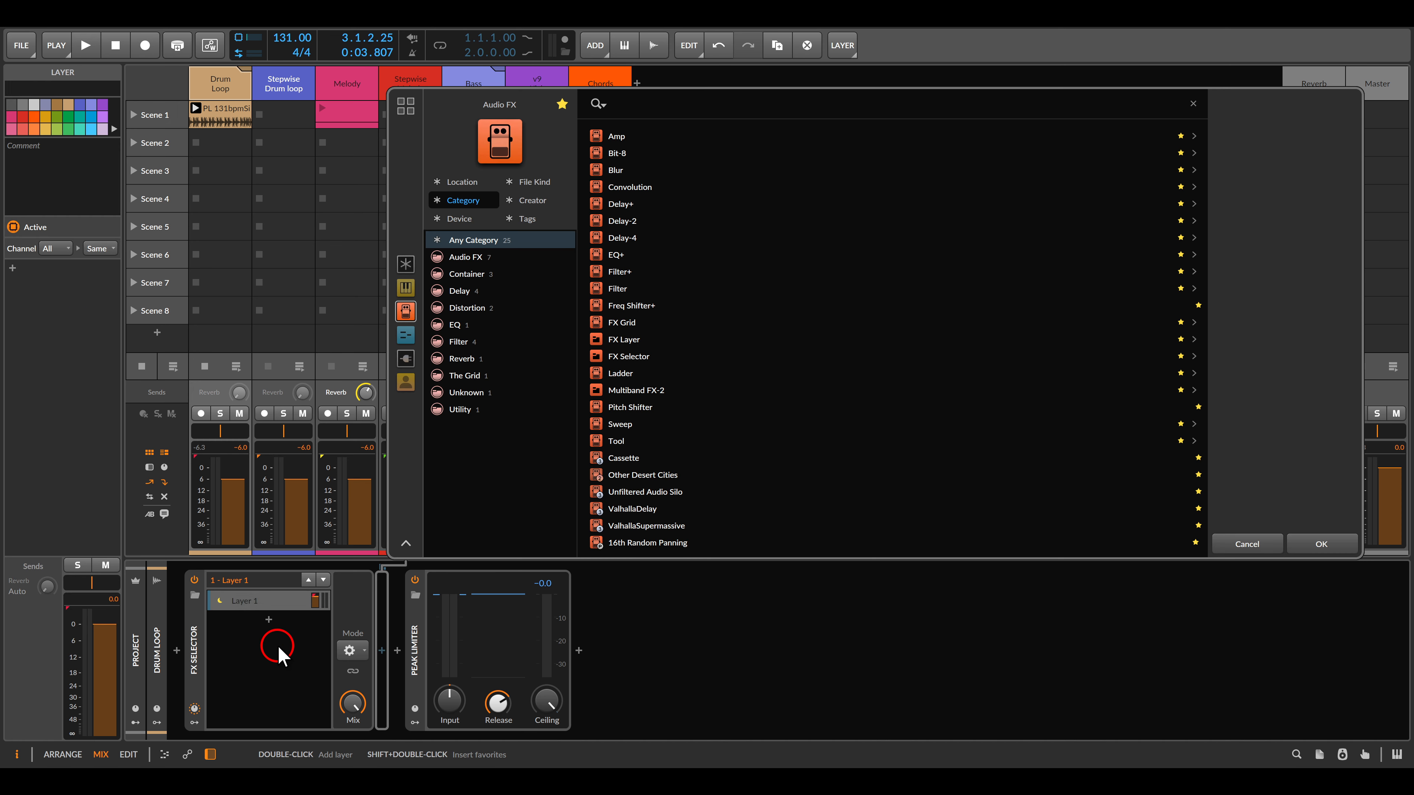
pyautogui.click(1321, 544)
pyautogui.click(247, 603)
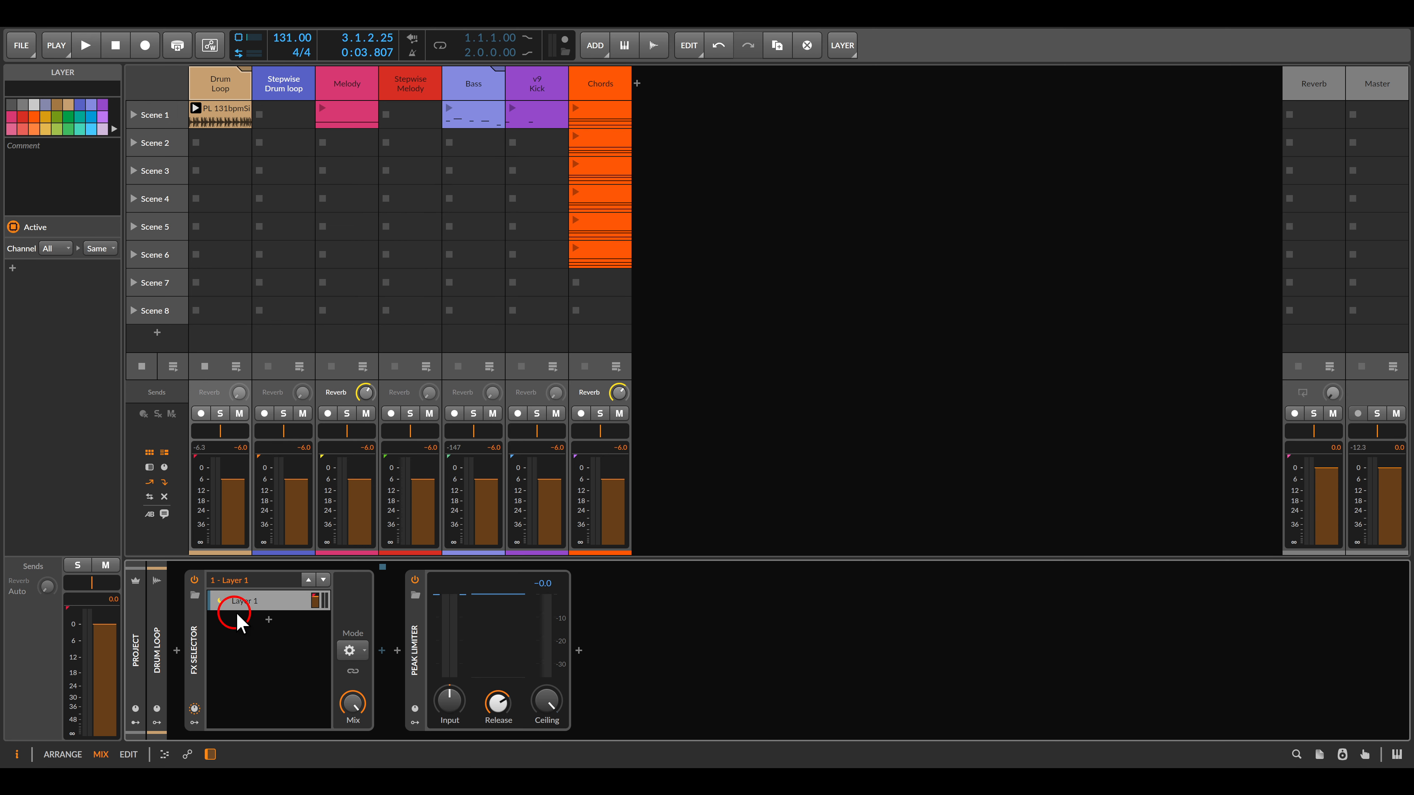
pyautogui.doubleClick(254, 604)
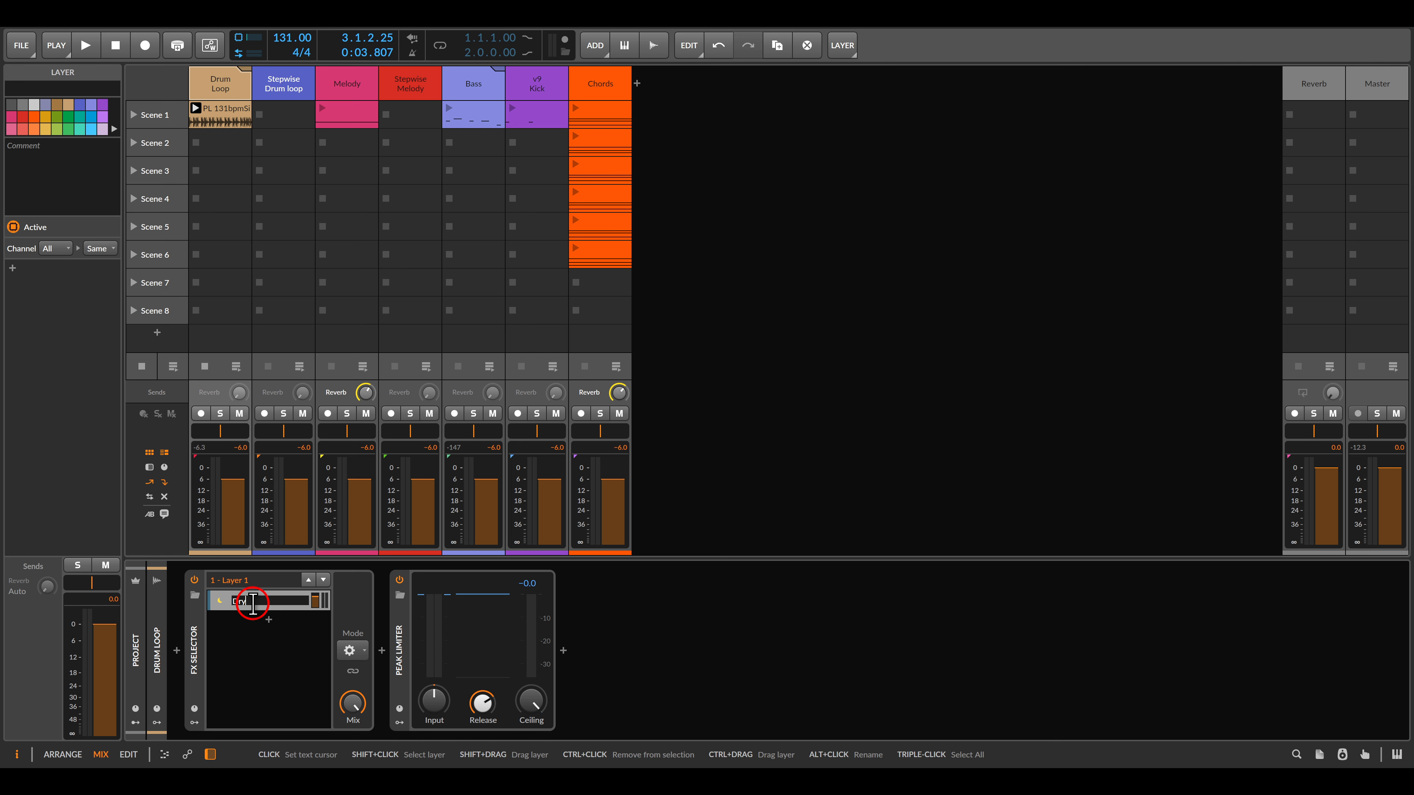
pyautogui.press('Return')
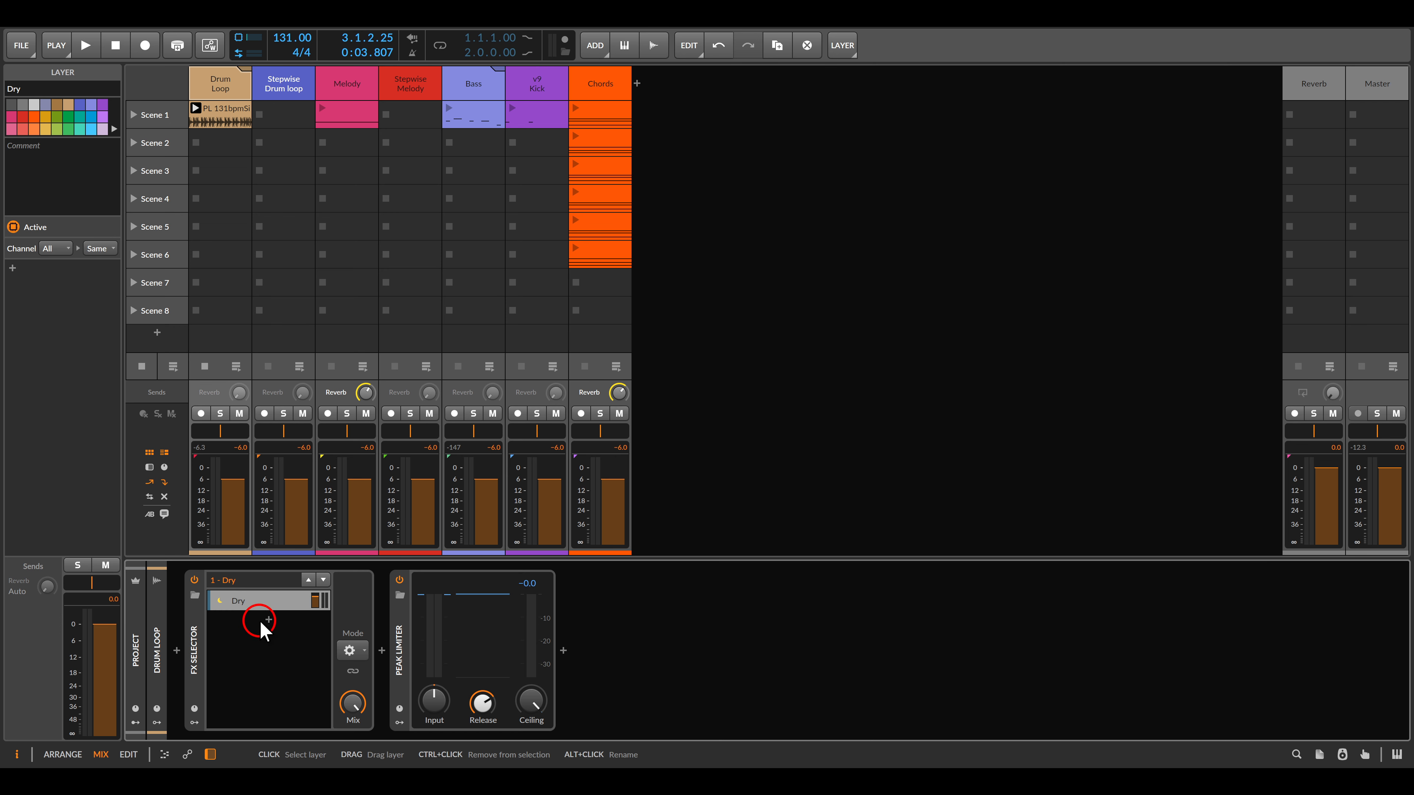
# Add a second FX Selector layer containing the Bit-8 device and make it the active layer
pyautogui.click(264, 629)
pyautogui.click(614, 155)
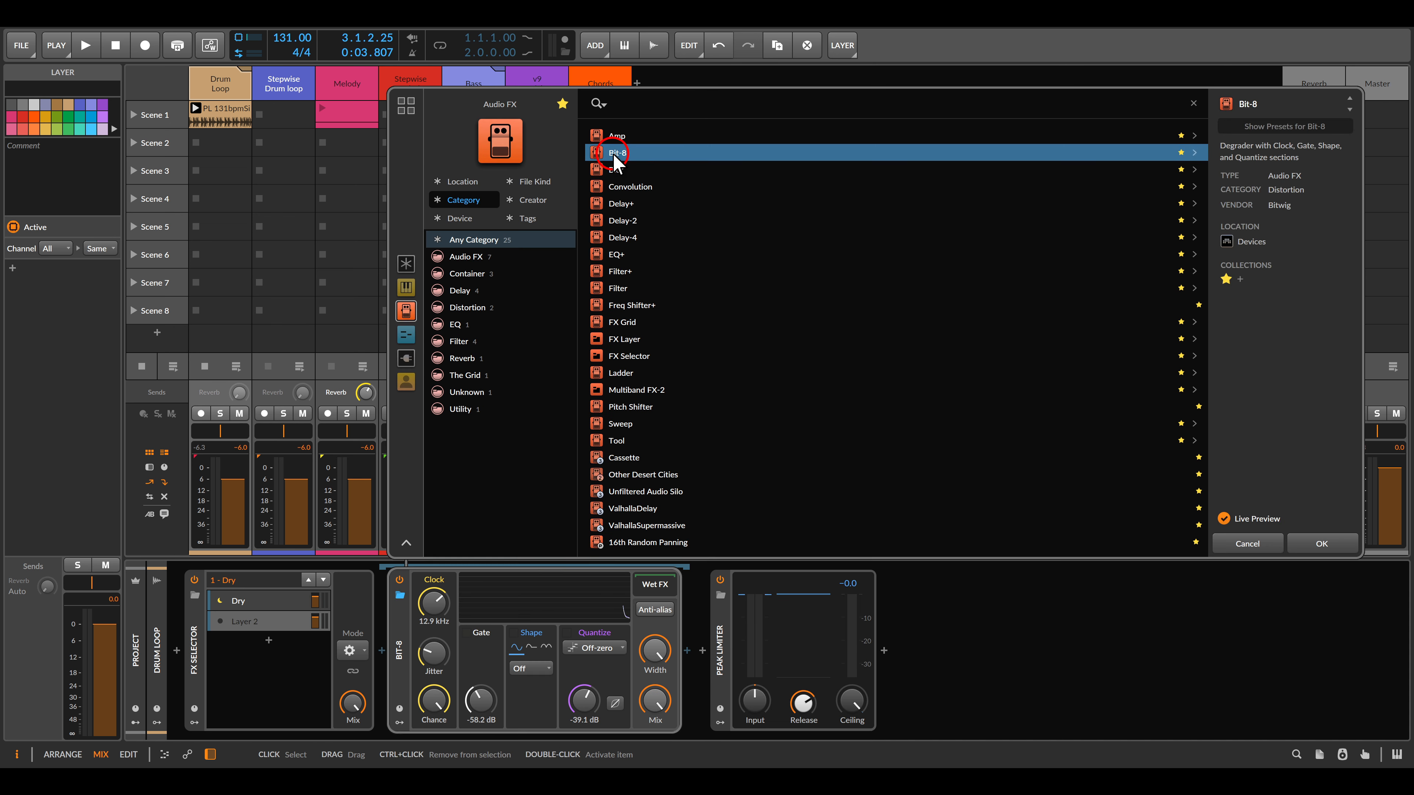
pyautogui.doubleClick(615, 155)
pyautogui.click(202, 628)
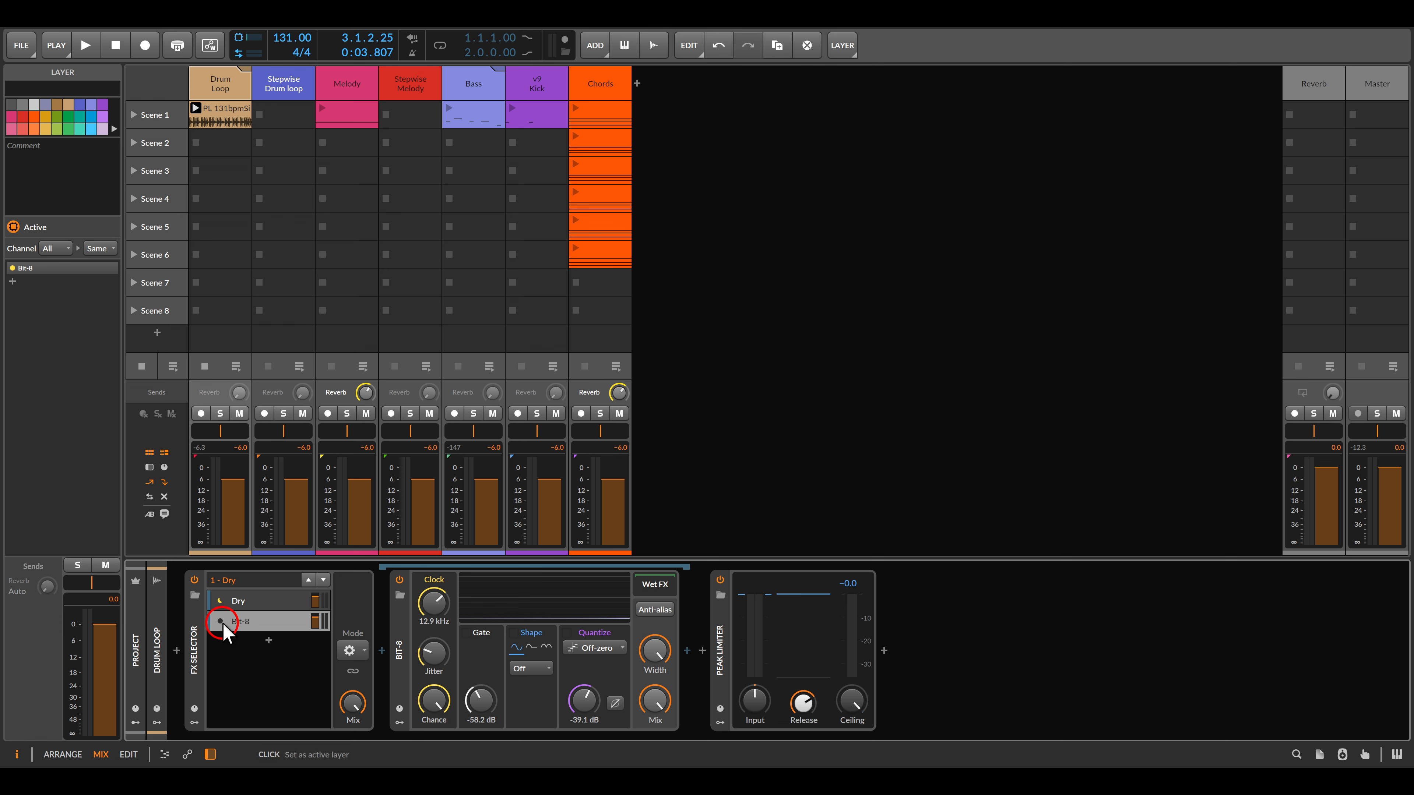
pyautogui.click(257, 622)
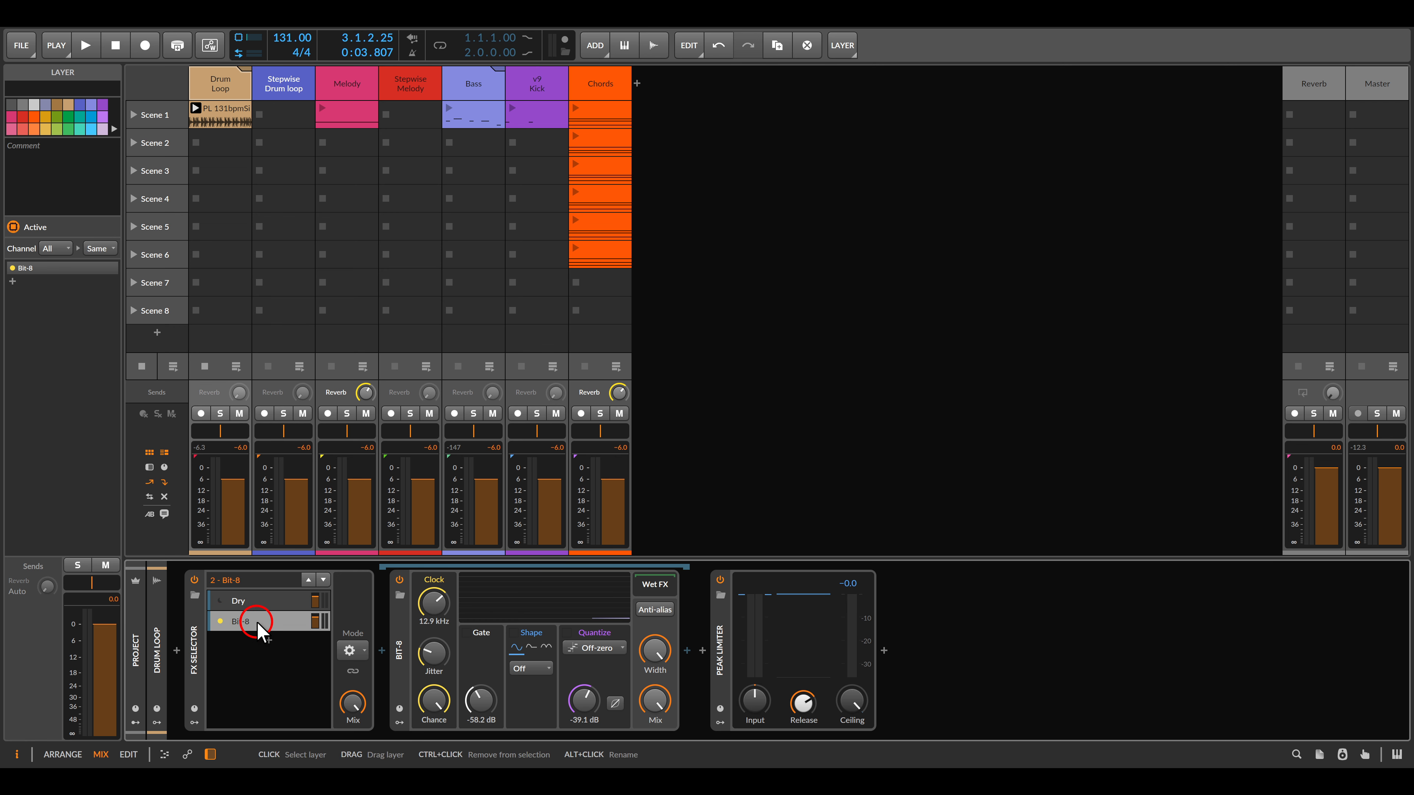
# Start playback and set Bit-8's quantize level to -18.5 dB and its gate to -25.3 dB
pyautogui.press('space')
pyautogui.moveTo(582, 701); pyautogui.dragTo(580, 697)
pyautogui.moveTo(481, 702); pyautogui.dragTo(488, 699)
pyautogui.click(444, 612)
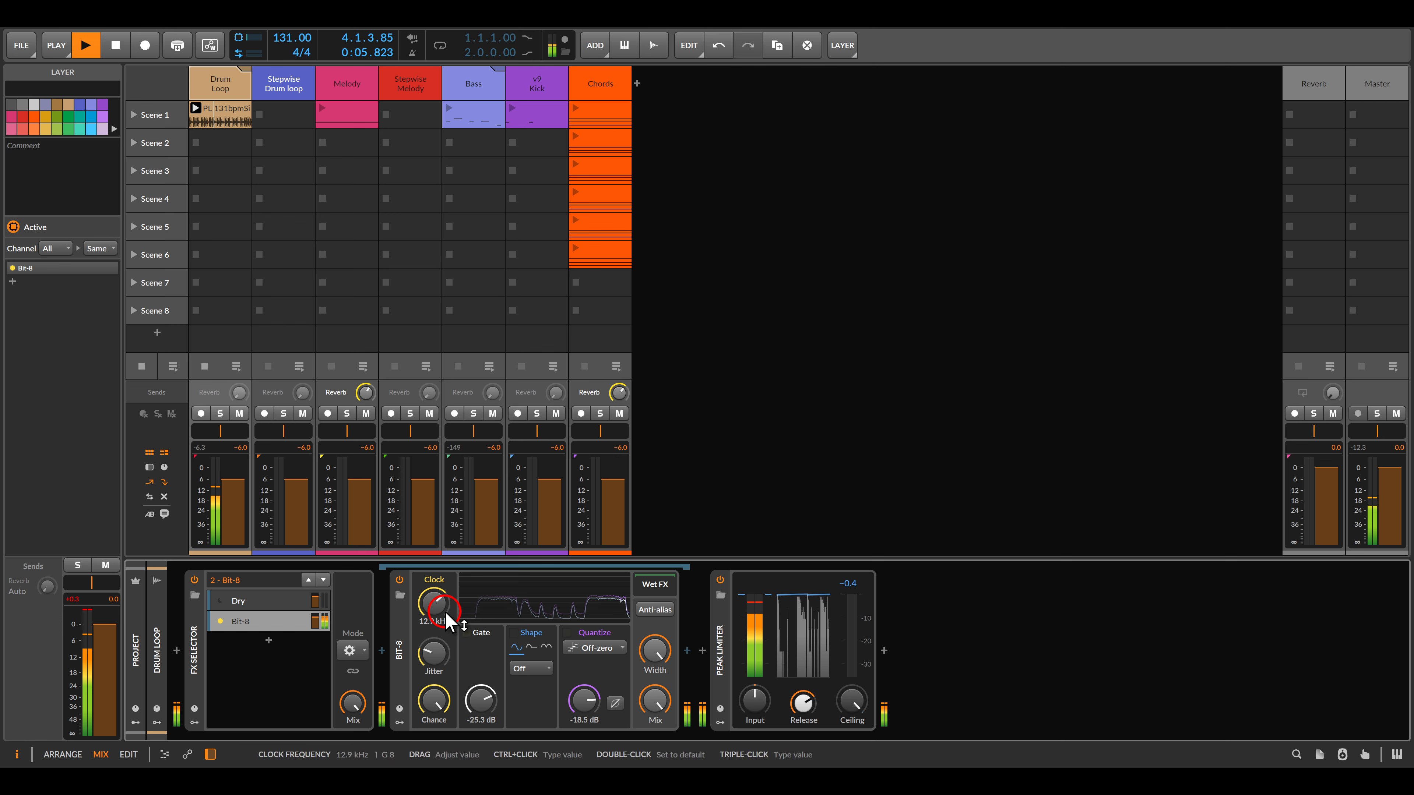
# Set Bit-8's shape to Fold with +5.9 dB drive and a -16.0 dB gate, then compare anti-aliasing on and off before stopping playback
pyautogui.click(517, 668)
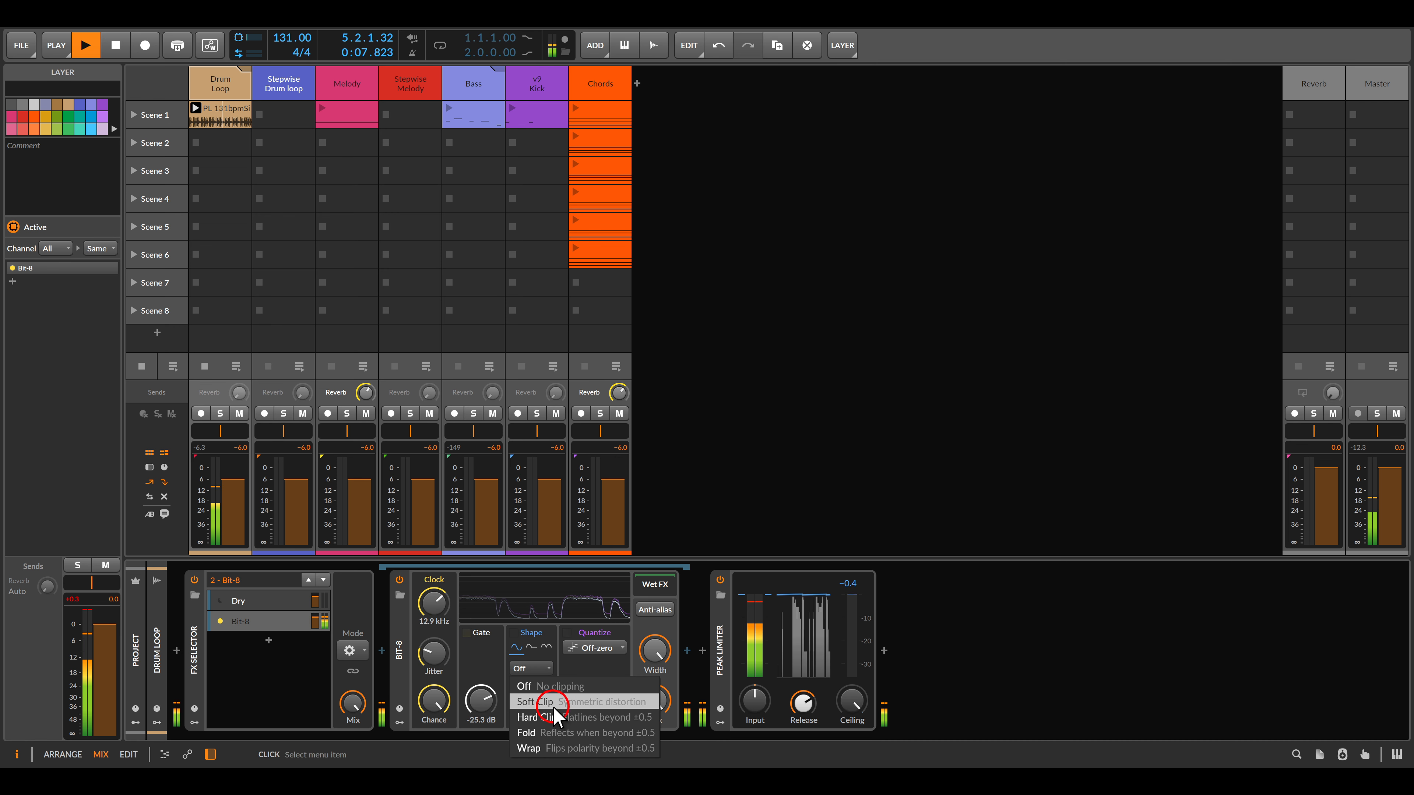
pyautogui.click(551, 732)
pyautogui.click(535, 702)
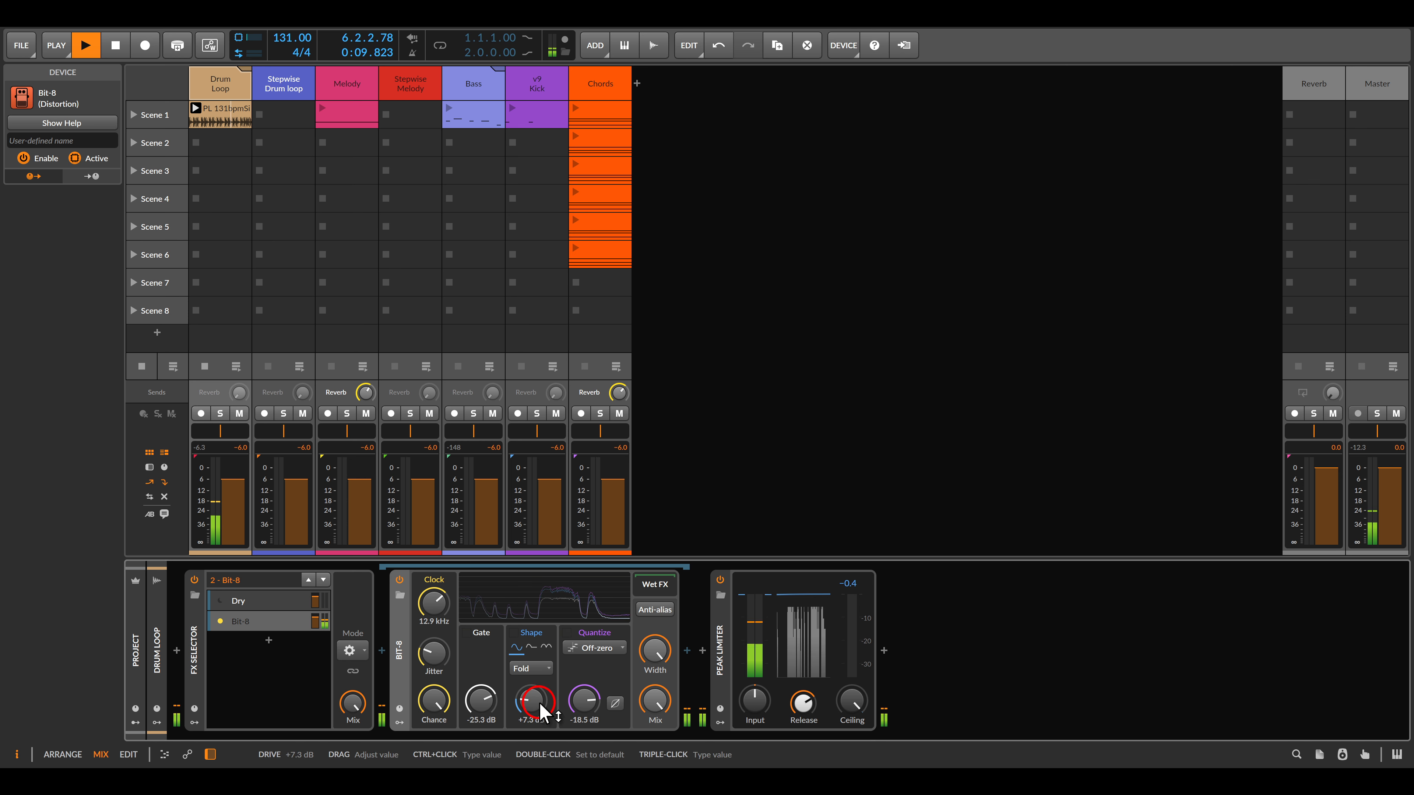
pyautogui.moveTo(537, 703); pyautogui.dragTo(474, 697)
pyautogui.click(652, 611)
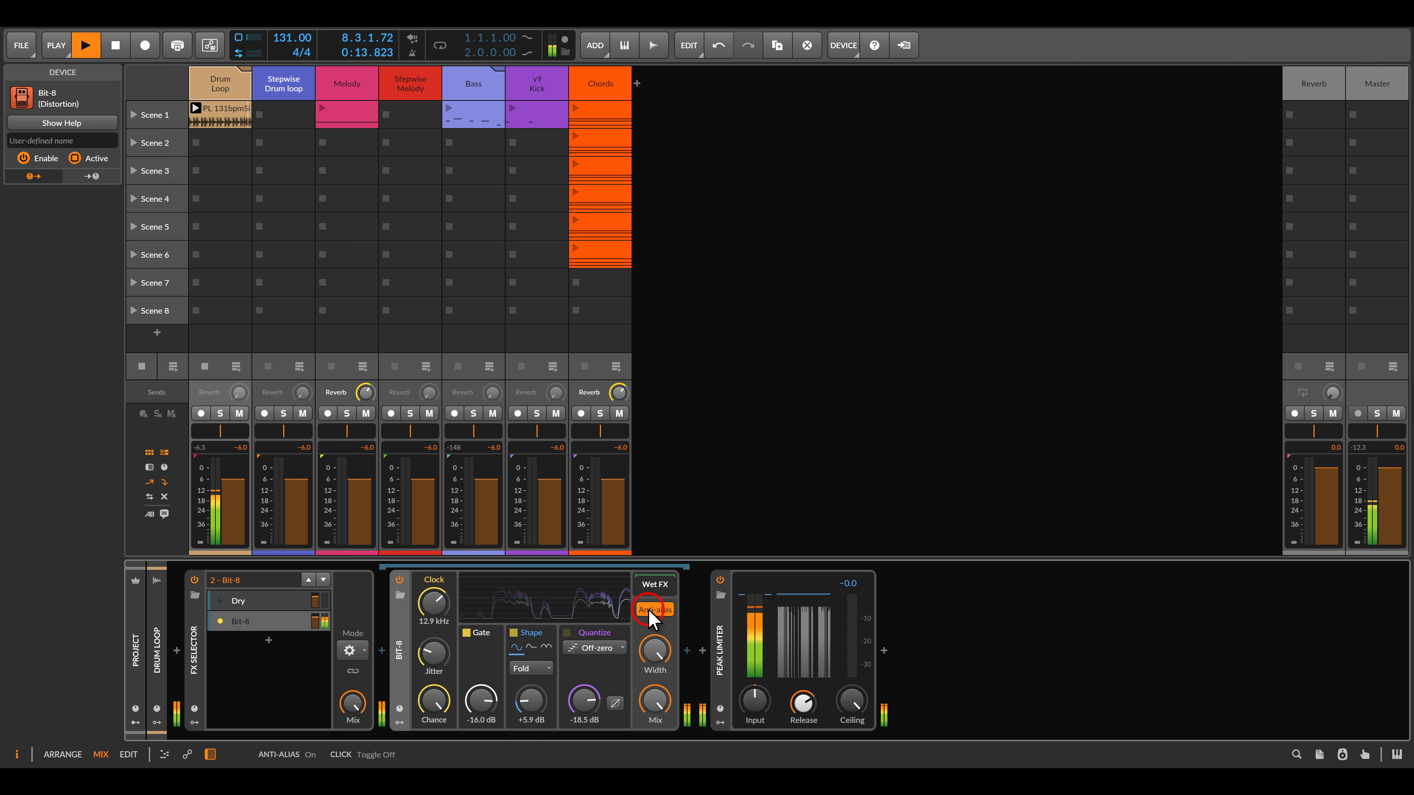
pyautogui.click(654, 611)
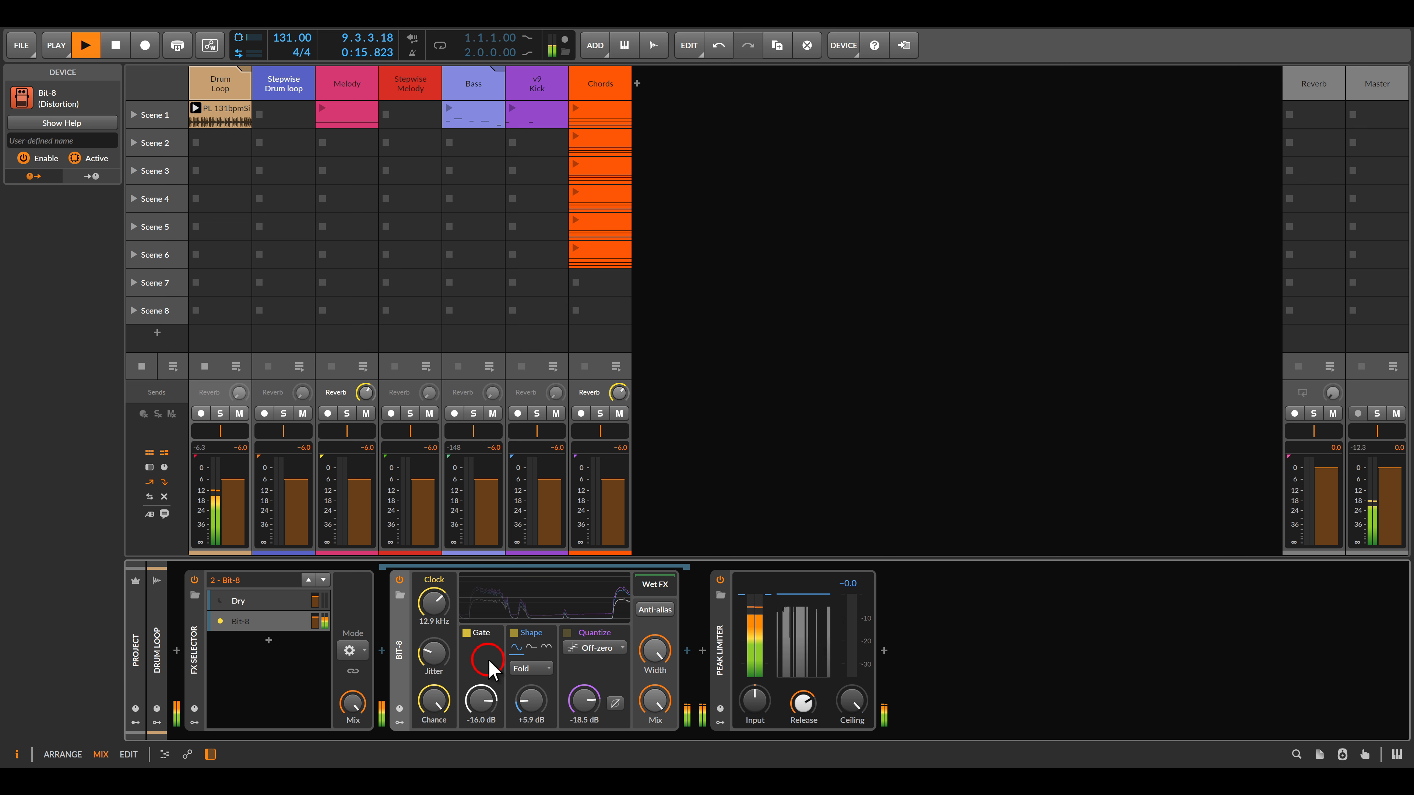
pyautogui.press('space')
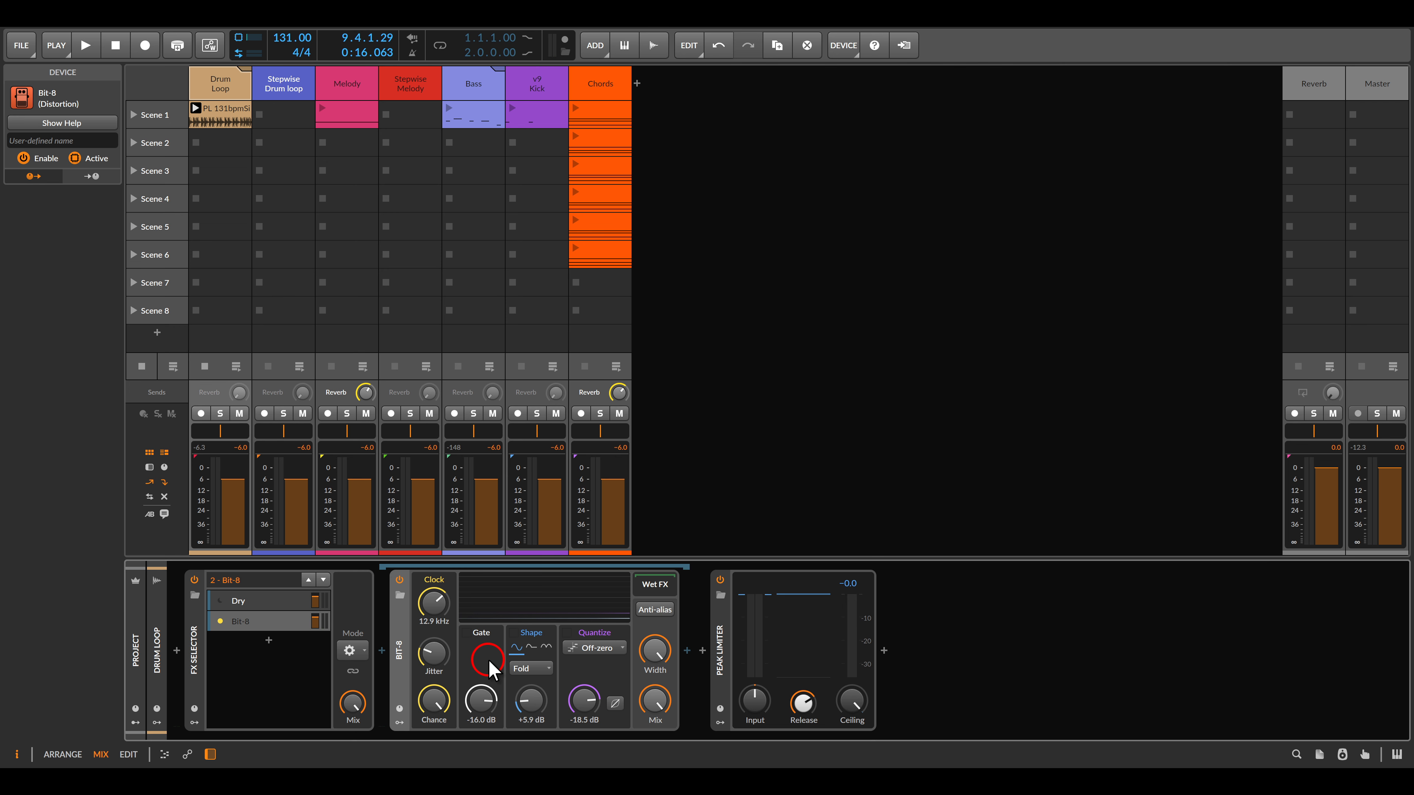
# Add a third FX Selector layer containing Freq Shifter+ and make it the active layer
pyautogui.doubleClick(264, 673)
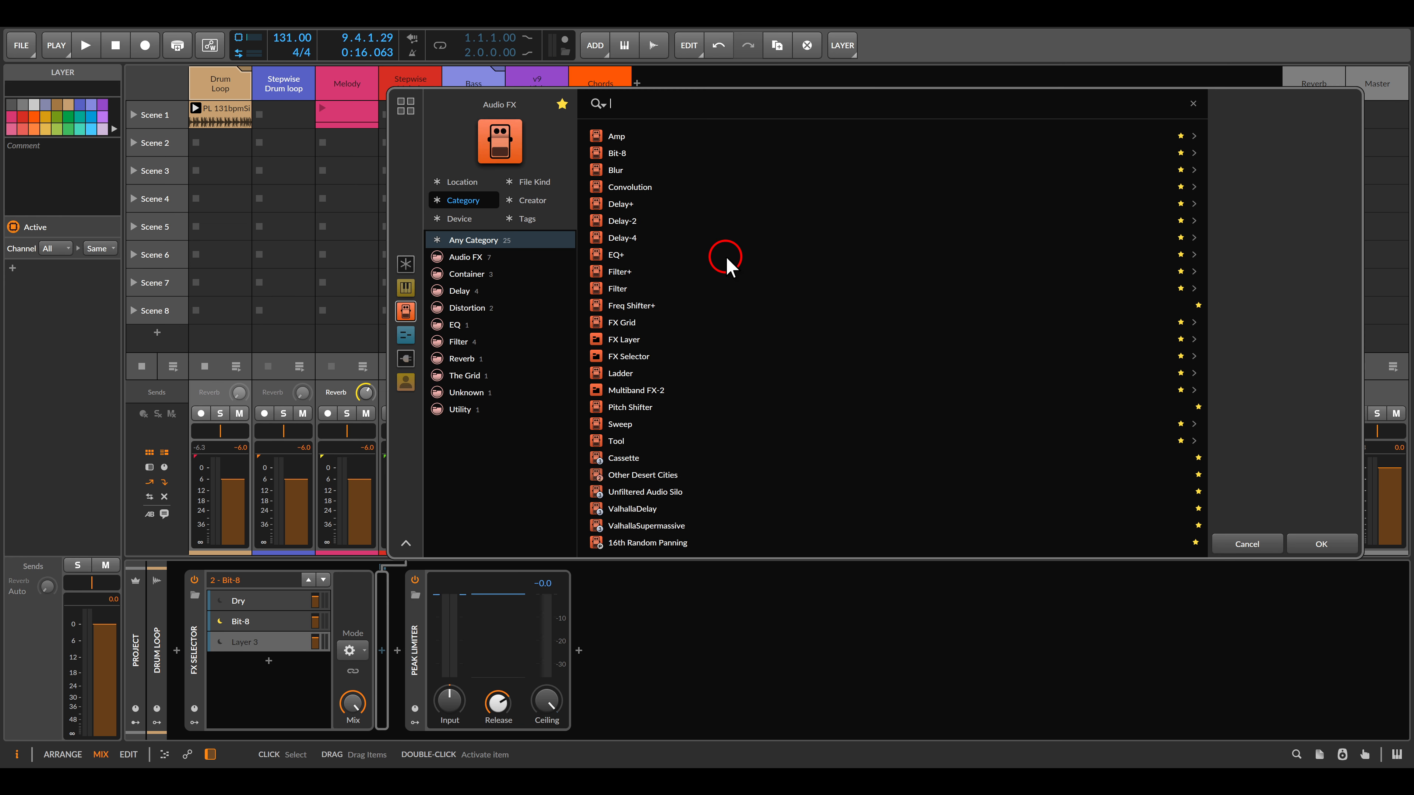
pyautogui.doubleClick(629, 305)
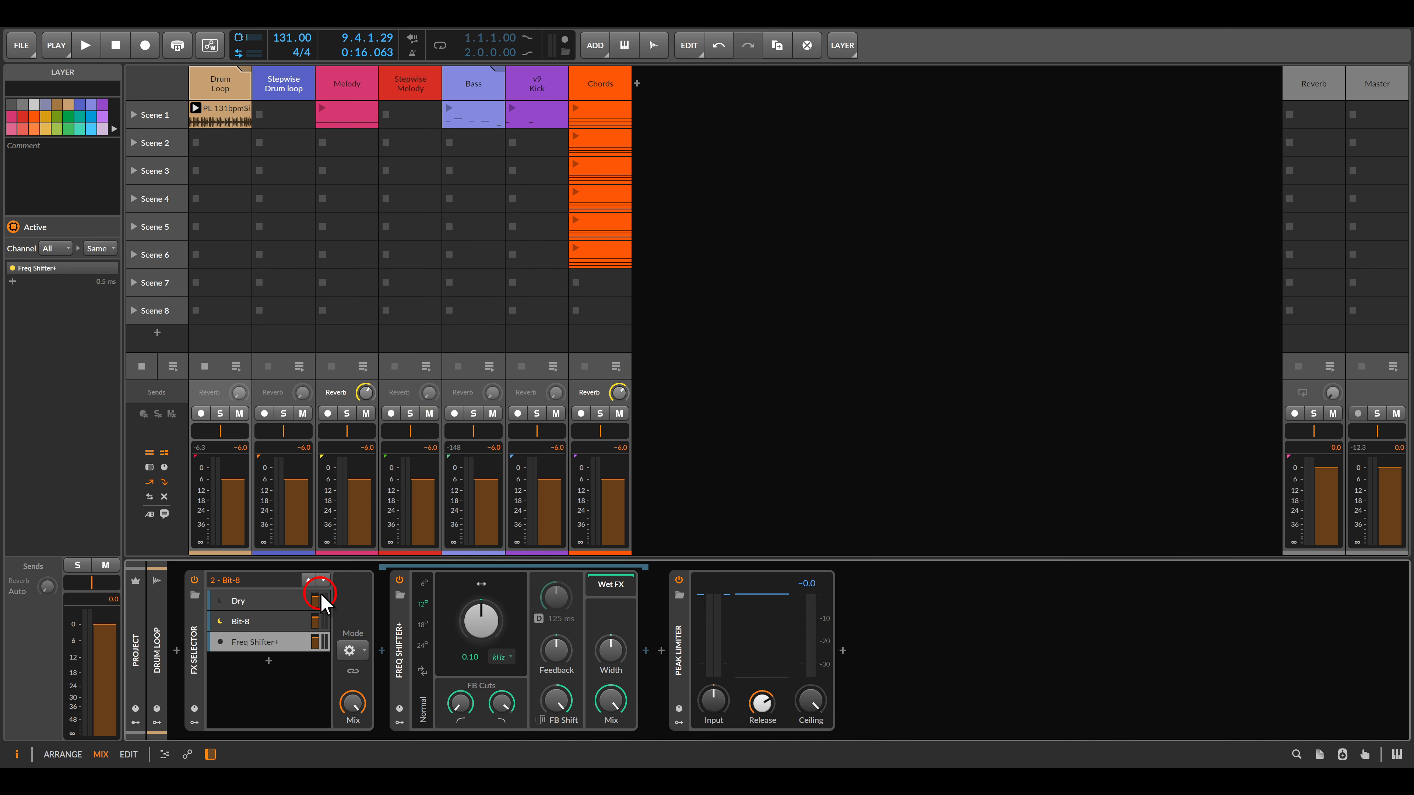
pyautogui.click(221, 642)
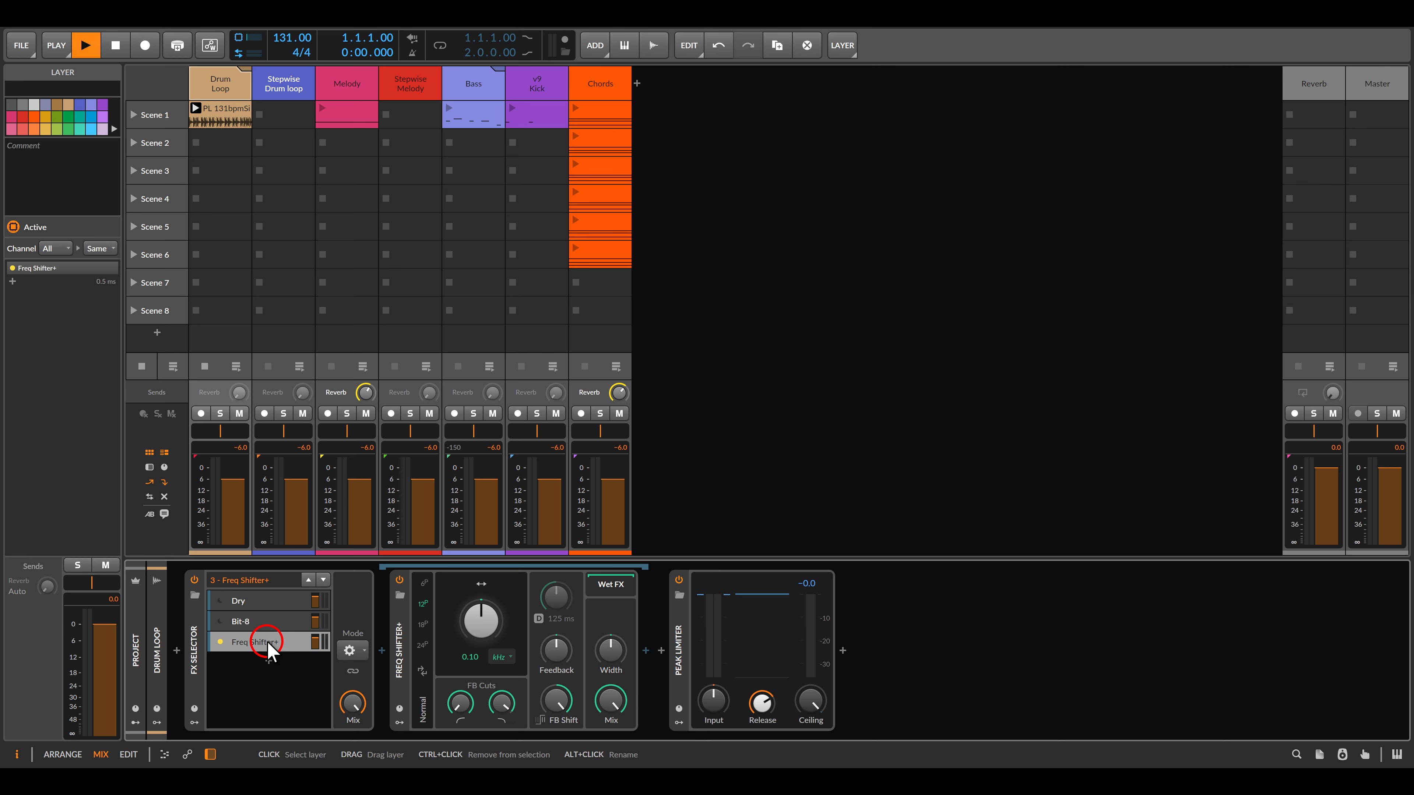
# During playback, set Freq Shifter+ to Excellent filter quality, enable its delay at 8.30 ms and raise the feedback
pyautogui.press('space')
pyautogui.click(422, 645)
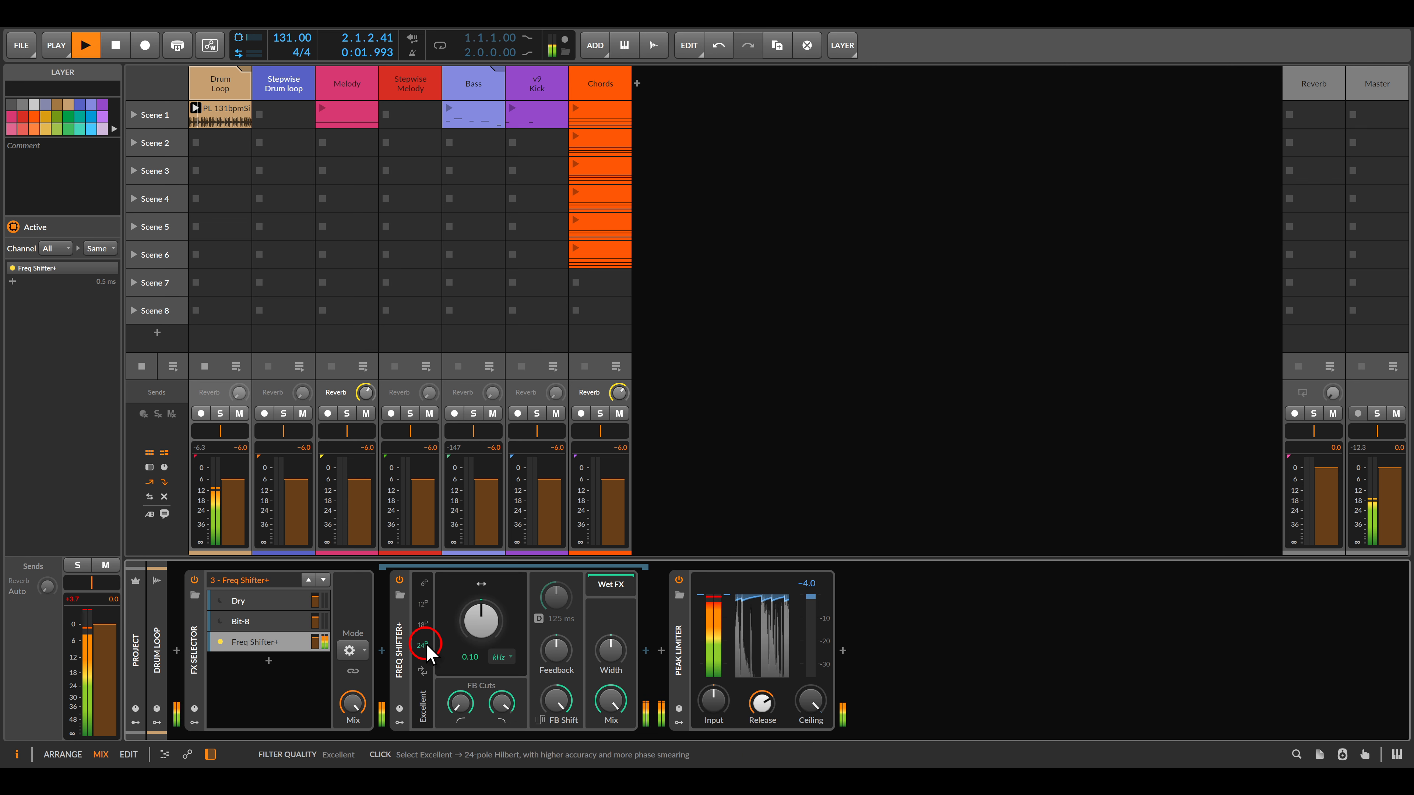
pyautogui.click(538, 618)
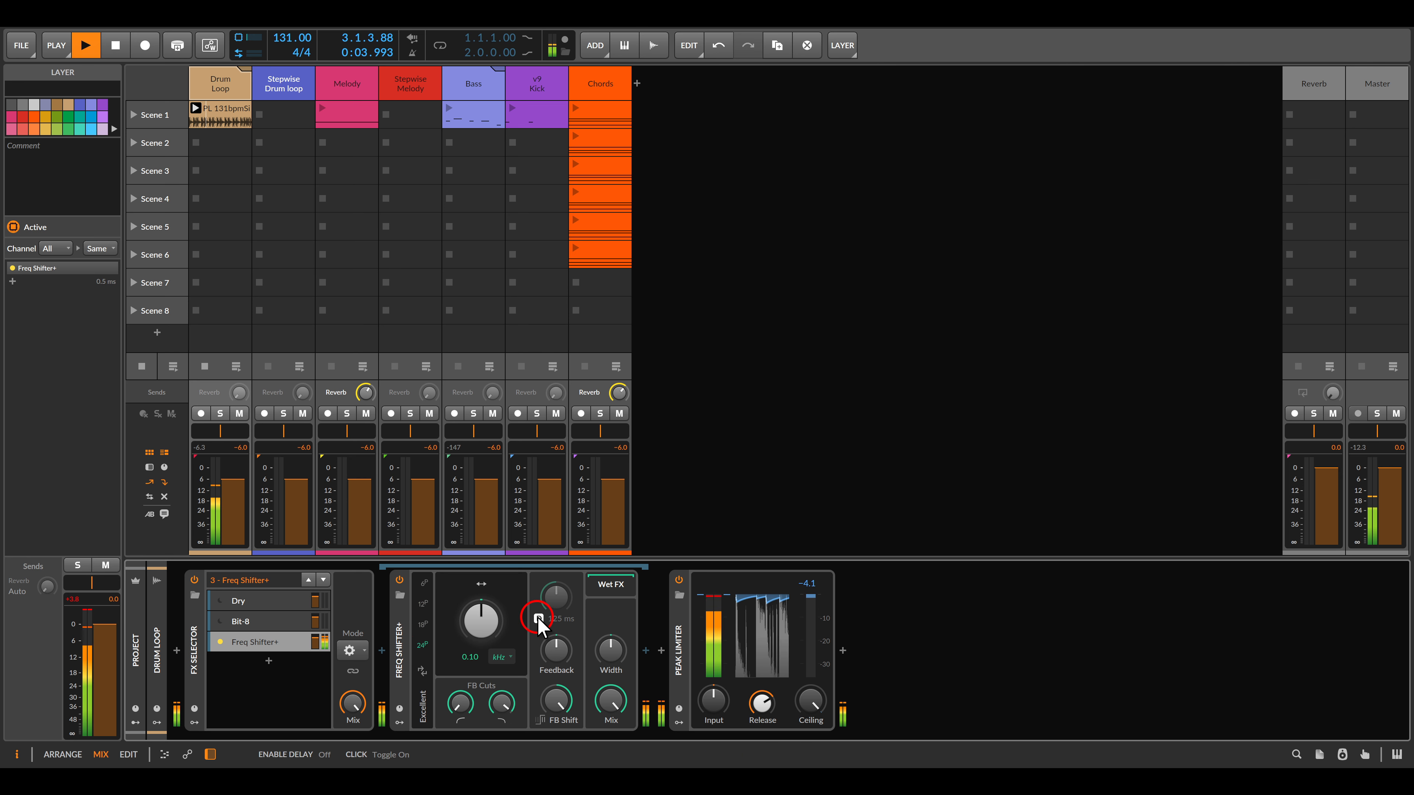
pyautogui.click(556, 653)
pyautogui.moveTo(556, 653); pyautogui.dragTo(555, 610)
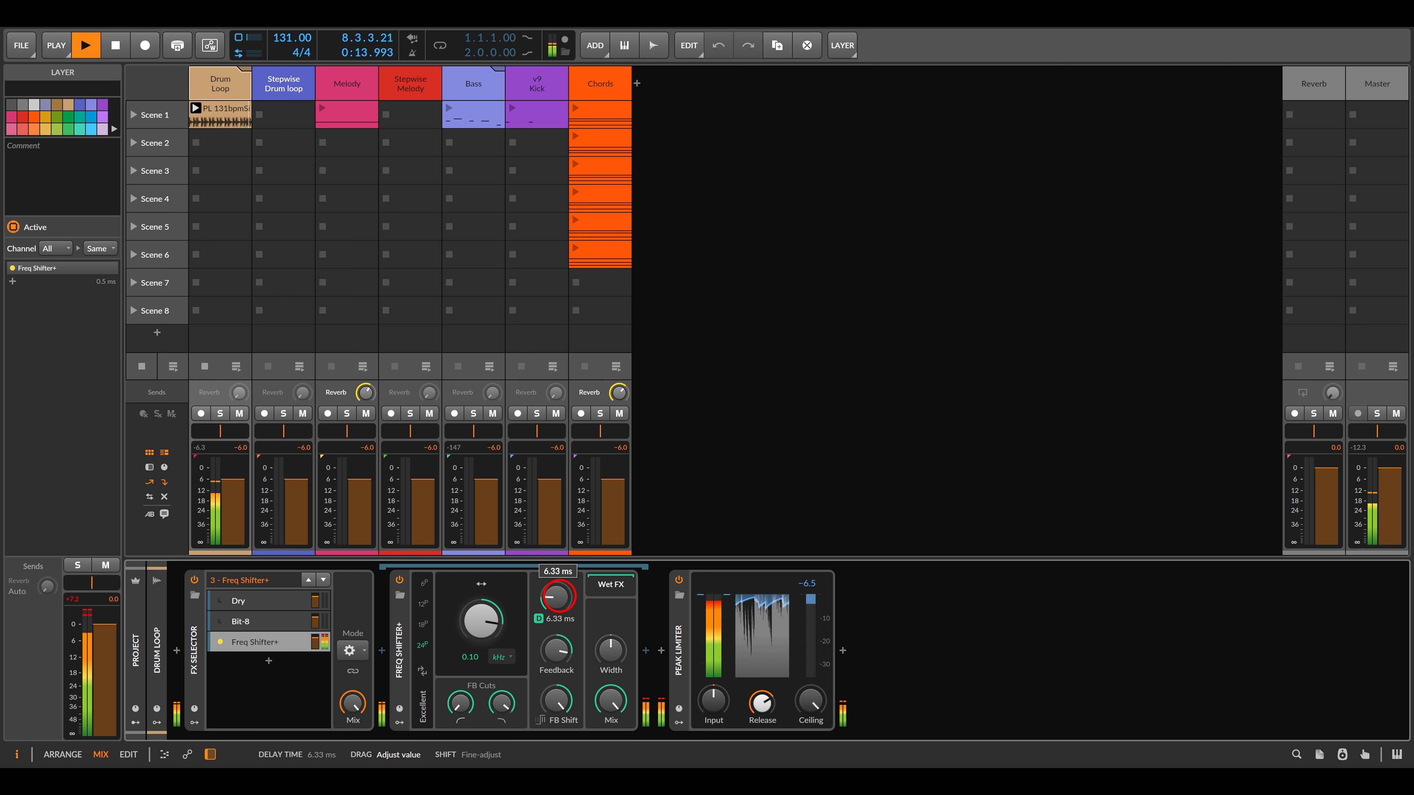
pyautogui.moveTo(558, 646)
pyautogui.mouseDown()
pyautogui.moveTo(558, 607)
pyautogui.moveTo(558, 619)
pyautogui.mouseUp()
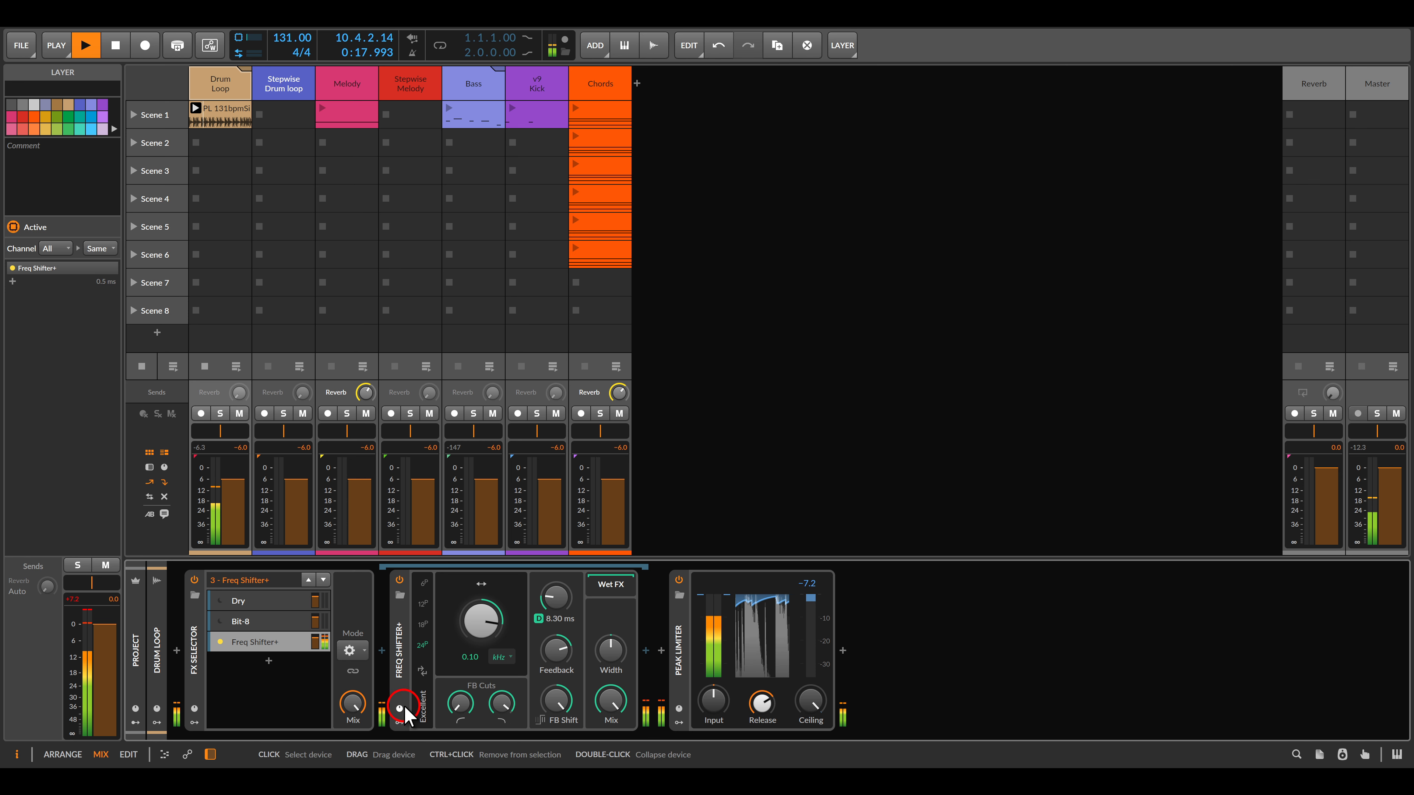
# Insert a Random modulator into the Freq Shifter+ device
pyautogui.click(399, 723)
pyautogui.click(422, 597)
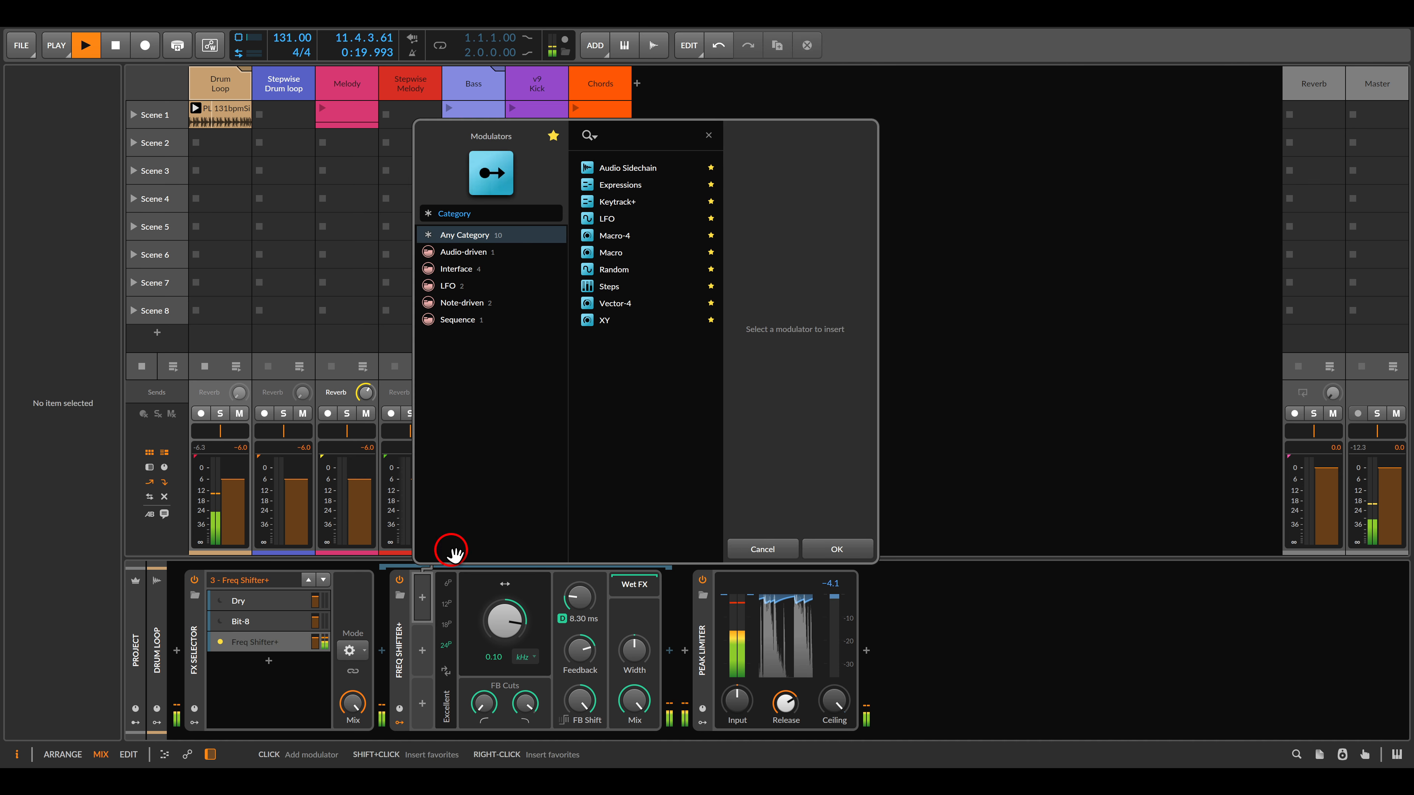
pyautogui.doubleClick(611, 269)
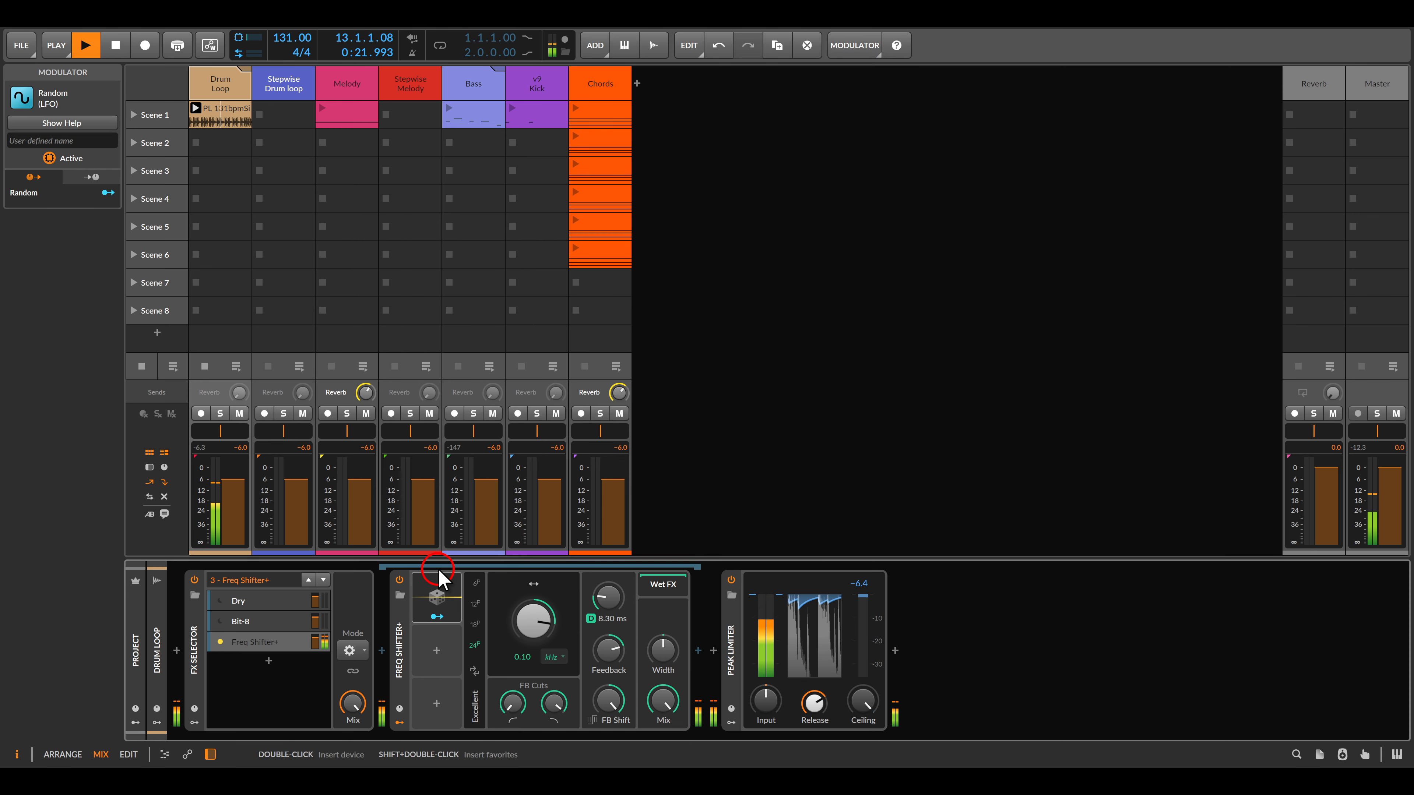
# Set the Random modulator's smoothing to 100% and map it to the Freq Shifter+ delay time with an amount of 0.108
pyautogui.moveTo(512, 640); pyautogui.dragTo(515, 621)
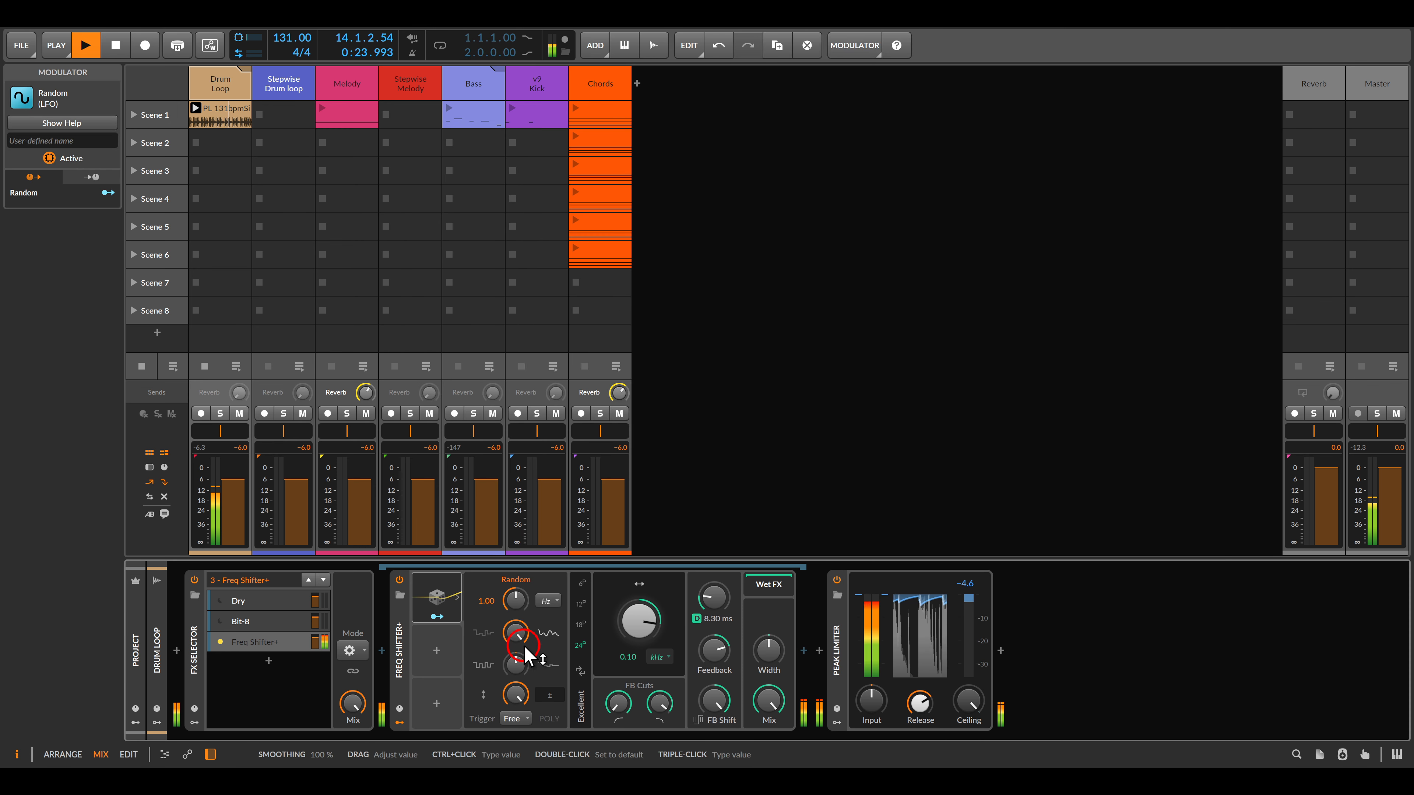
pyautogui.click(495, 669)
pyautogui.click(437, 617)
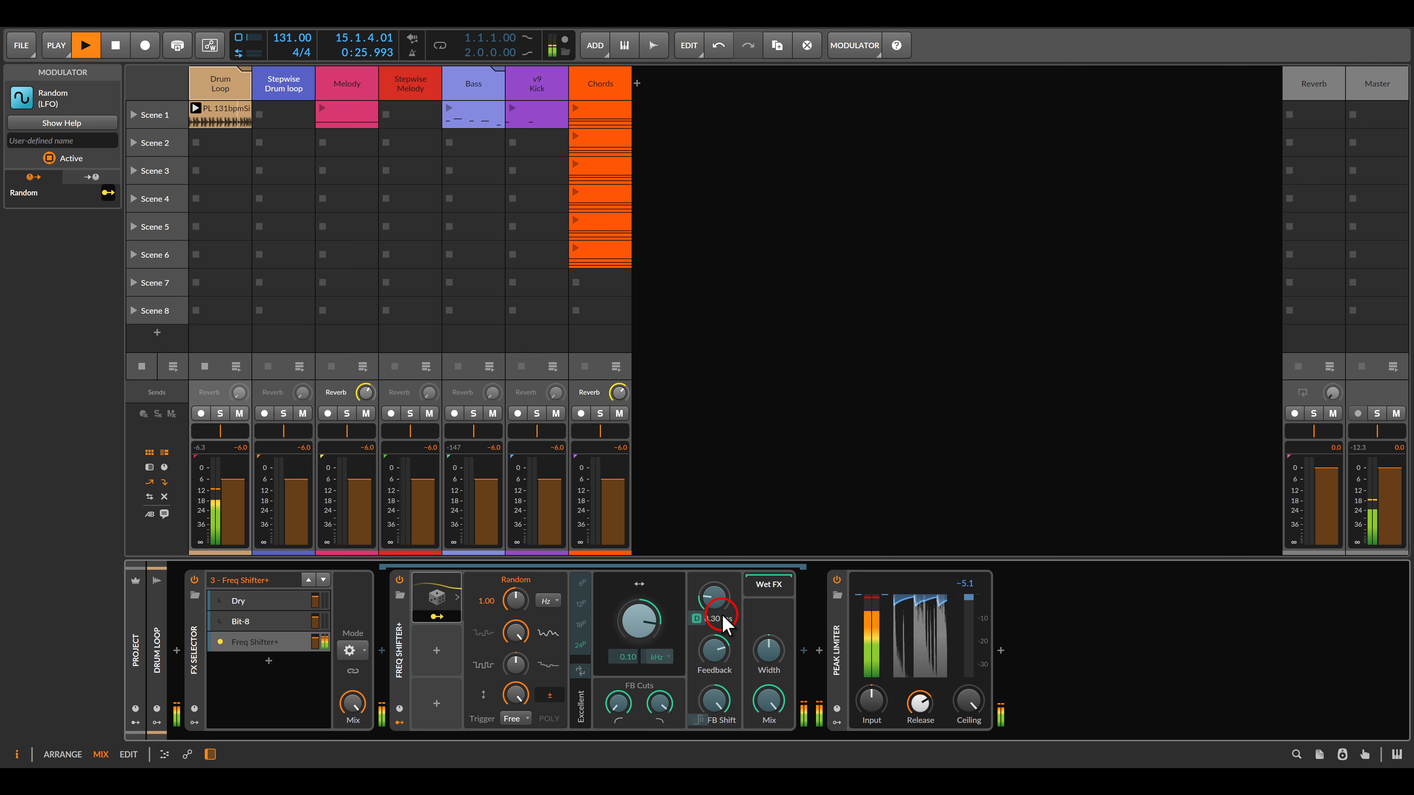
pyautogui.moveTo(714, 607); pyautogui.dragTo(716, 579)
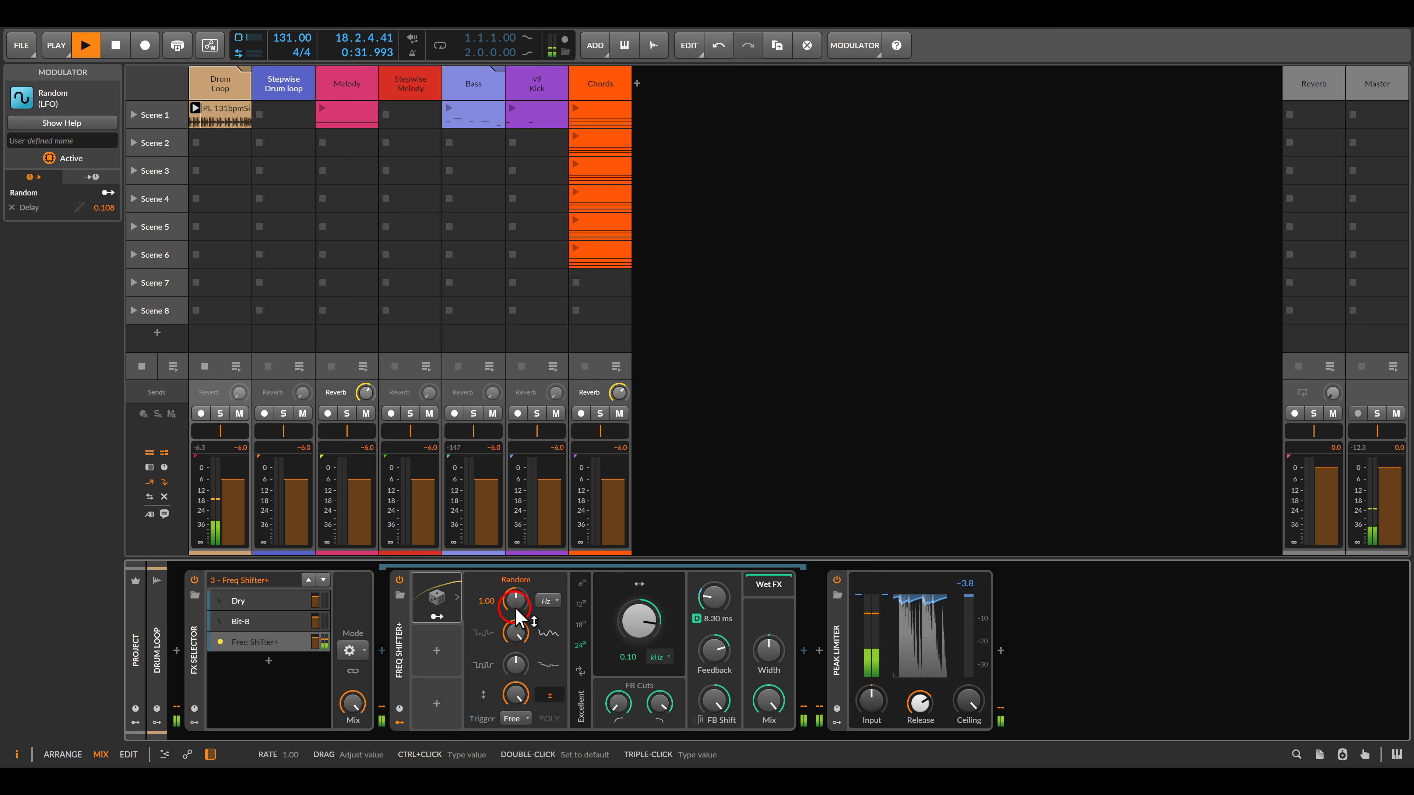
# Set the Random modulator's rate to 2.69 Hz and the Freq Shifter+ delay time to 31.3 ms
pyautogui.moveTo(516, 613); pyautogui.dragTo(517, 606)
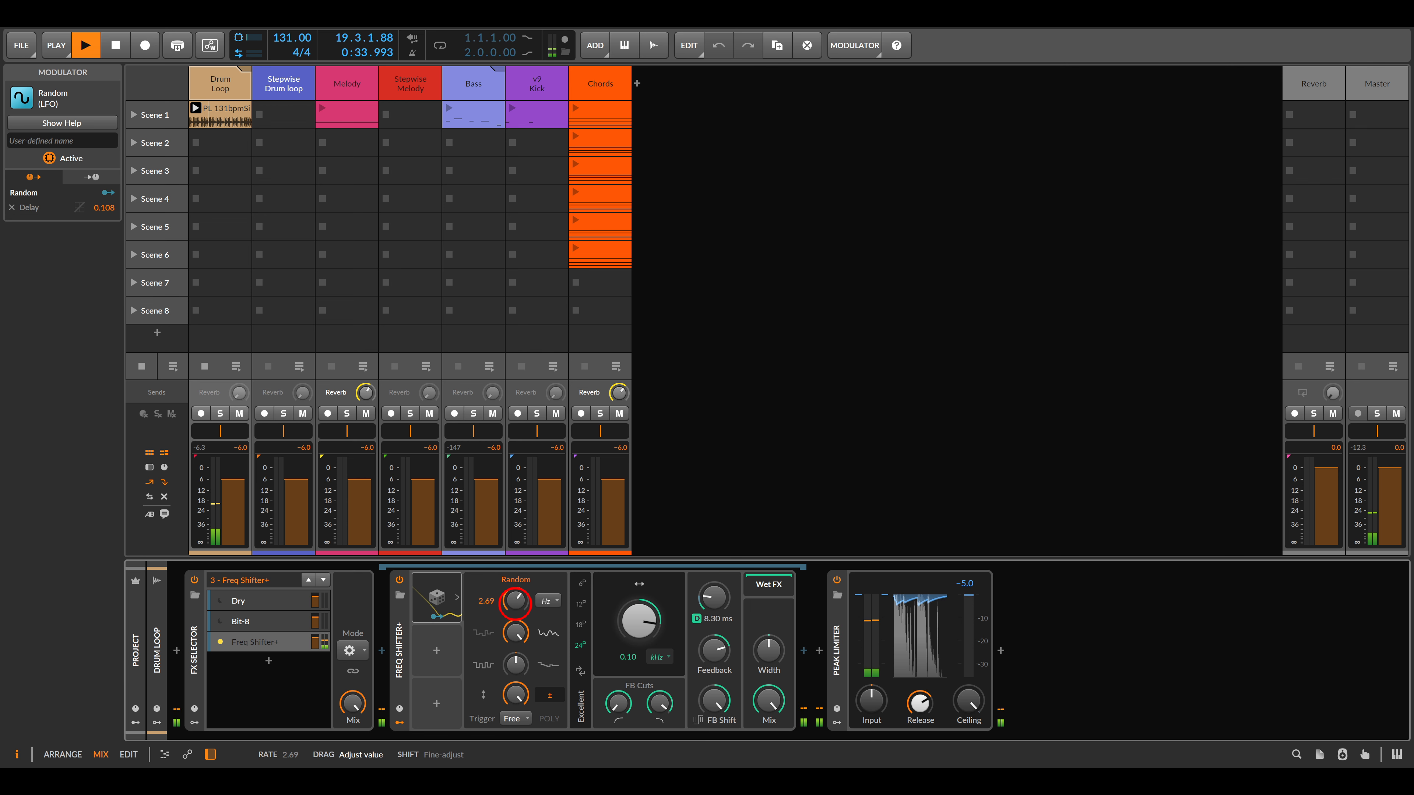
pyautogui.moveTo(516, 607); pyautogui.dragTo(517, 607)
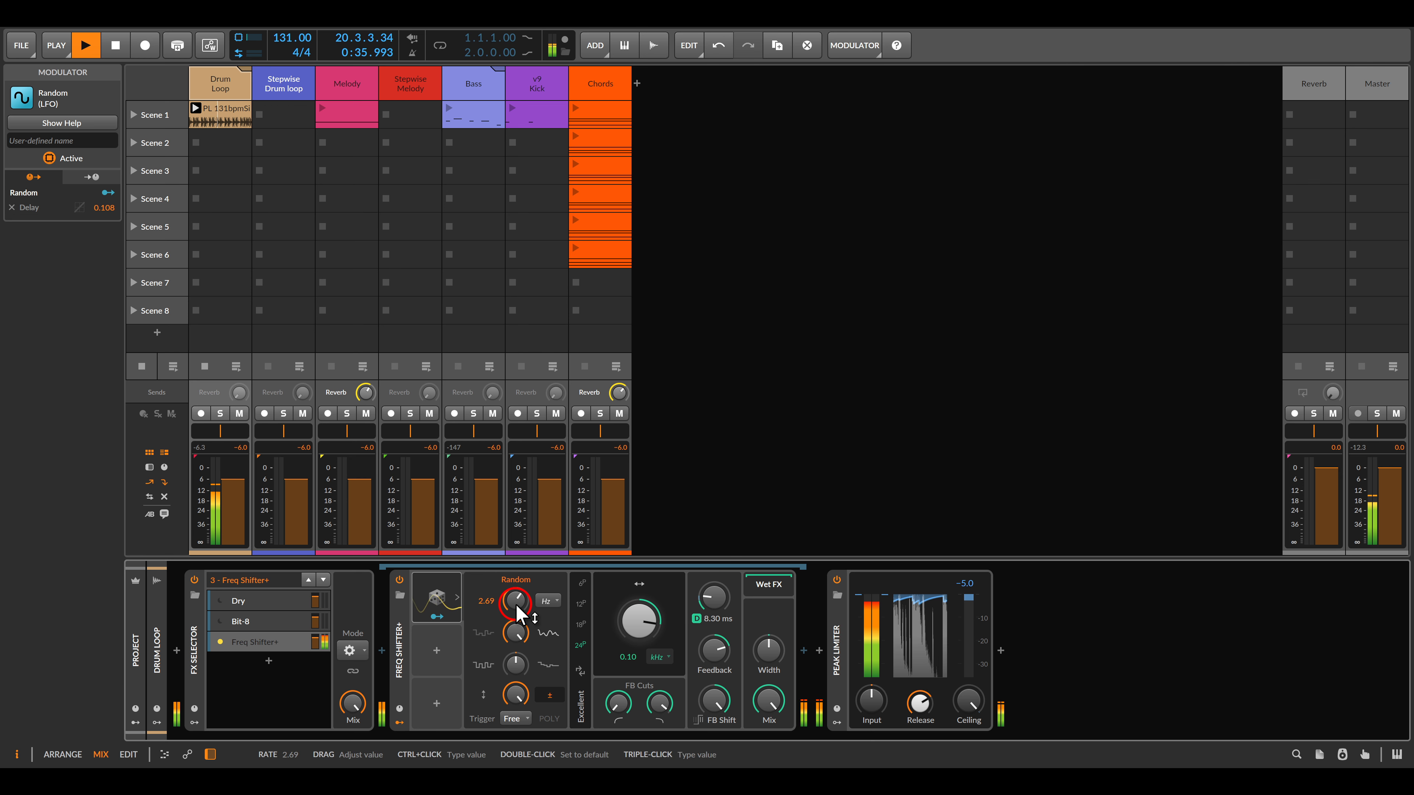
pyautogui.moveTo(713, 598)
pyautogui.mouseDown()
pyautogui.moveTo(713, 583)
pyautogui.moveTo(713, 598)
pyautogui.mouseUp()
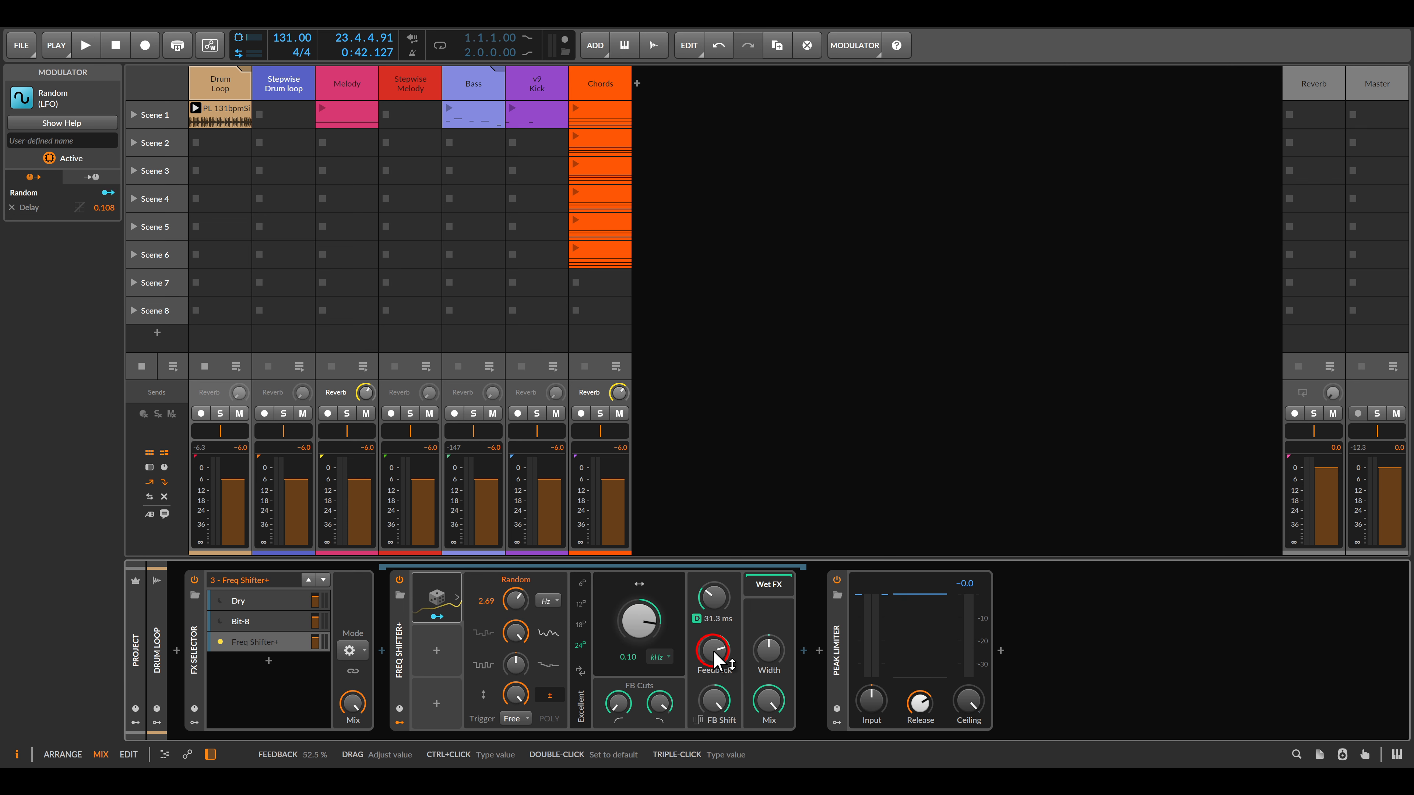
# Add a fourth FX Selector layer containing Filter+ and make it the active layer
pyautogui.doubleClick(276, 700)
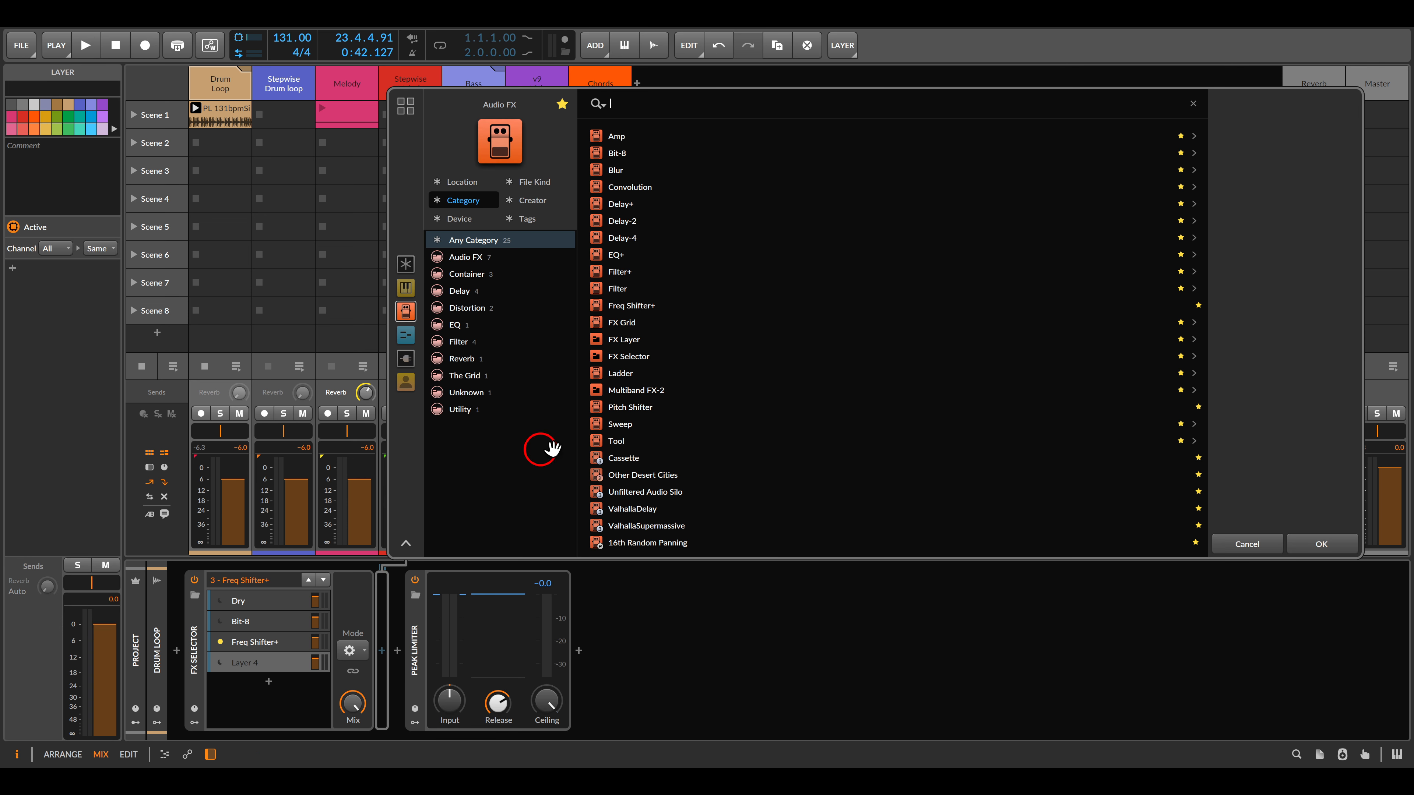
pyautogui.doubleClick(619, 272)
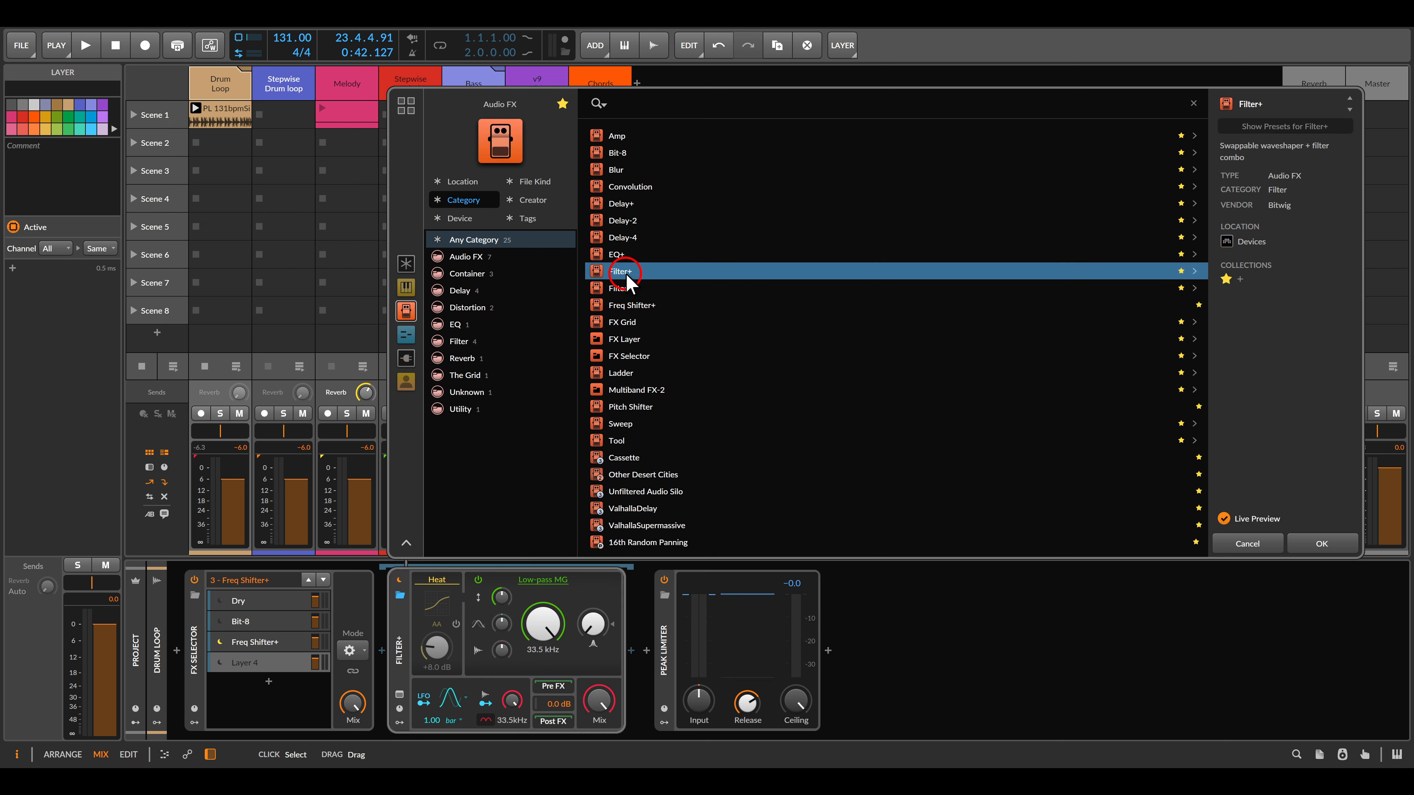
pyautogui.click(215, 668)
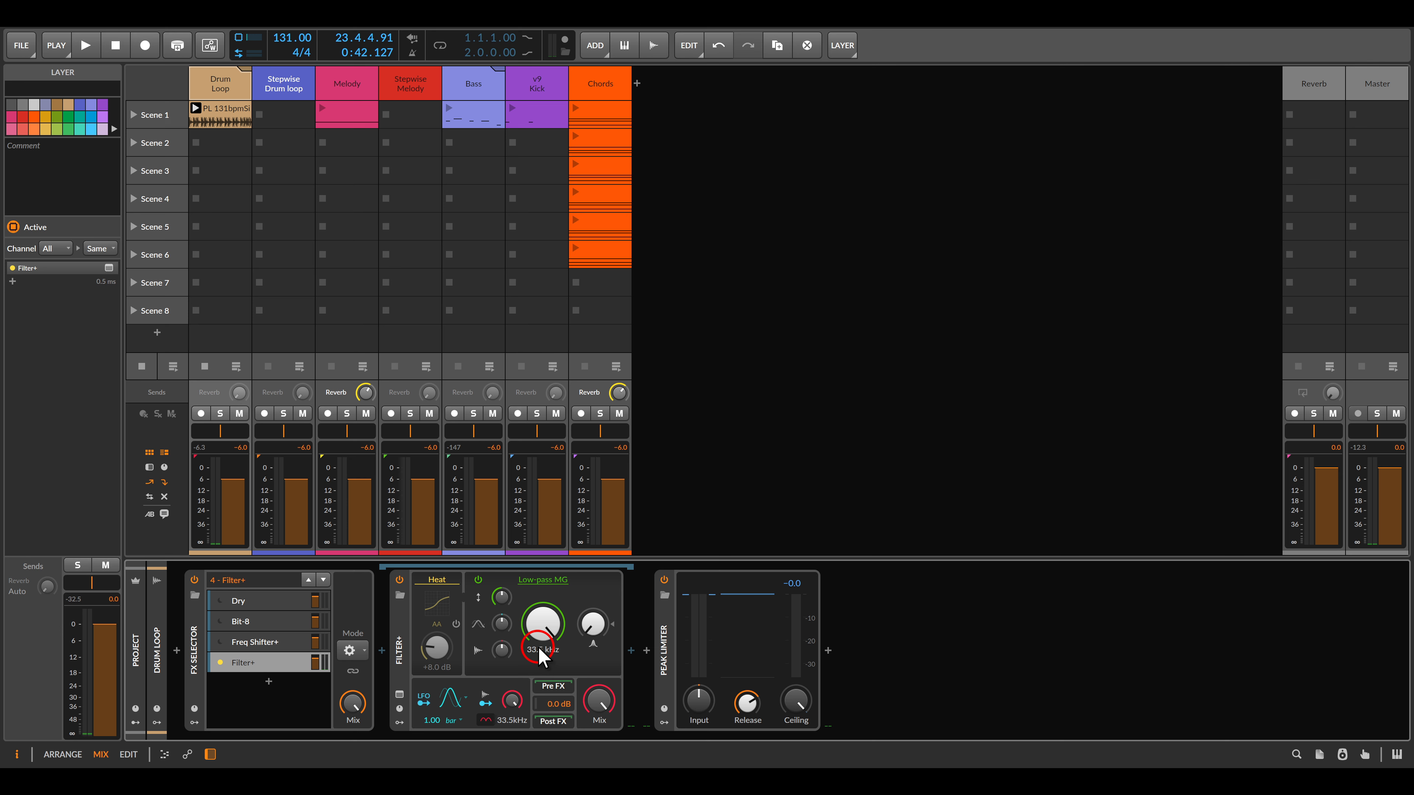
# Switch Filter+ to the SVF filter in band-pass mode with a 1.30 kHz cutoff, and set its LFO rate to 5.00 bars
pyautogui.press('space')
pyautogui.click(540, 580)
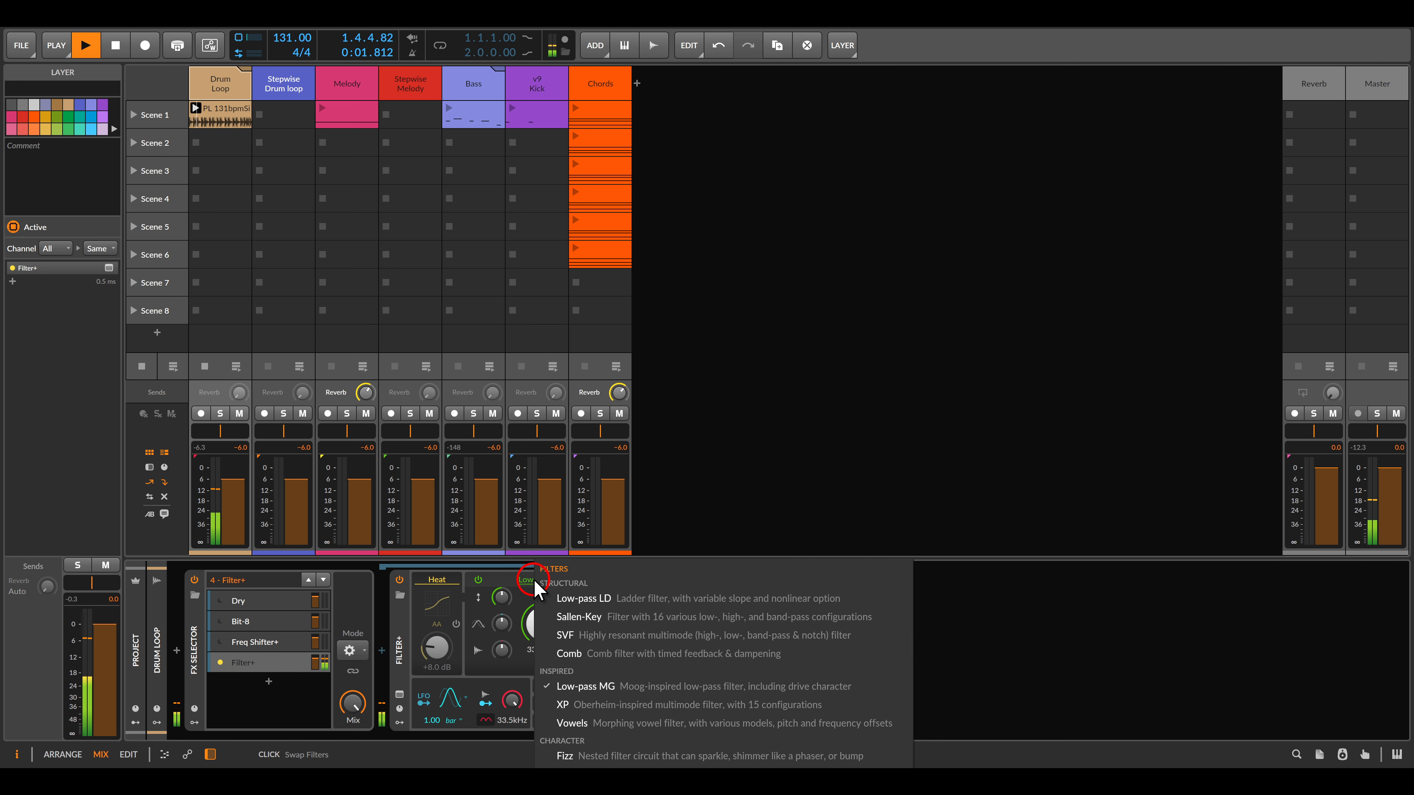
pyautogui.click(611, 640)
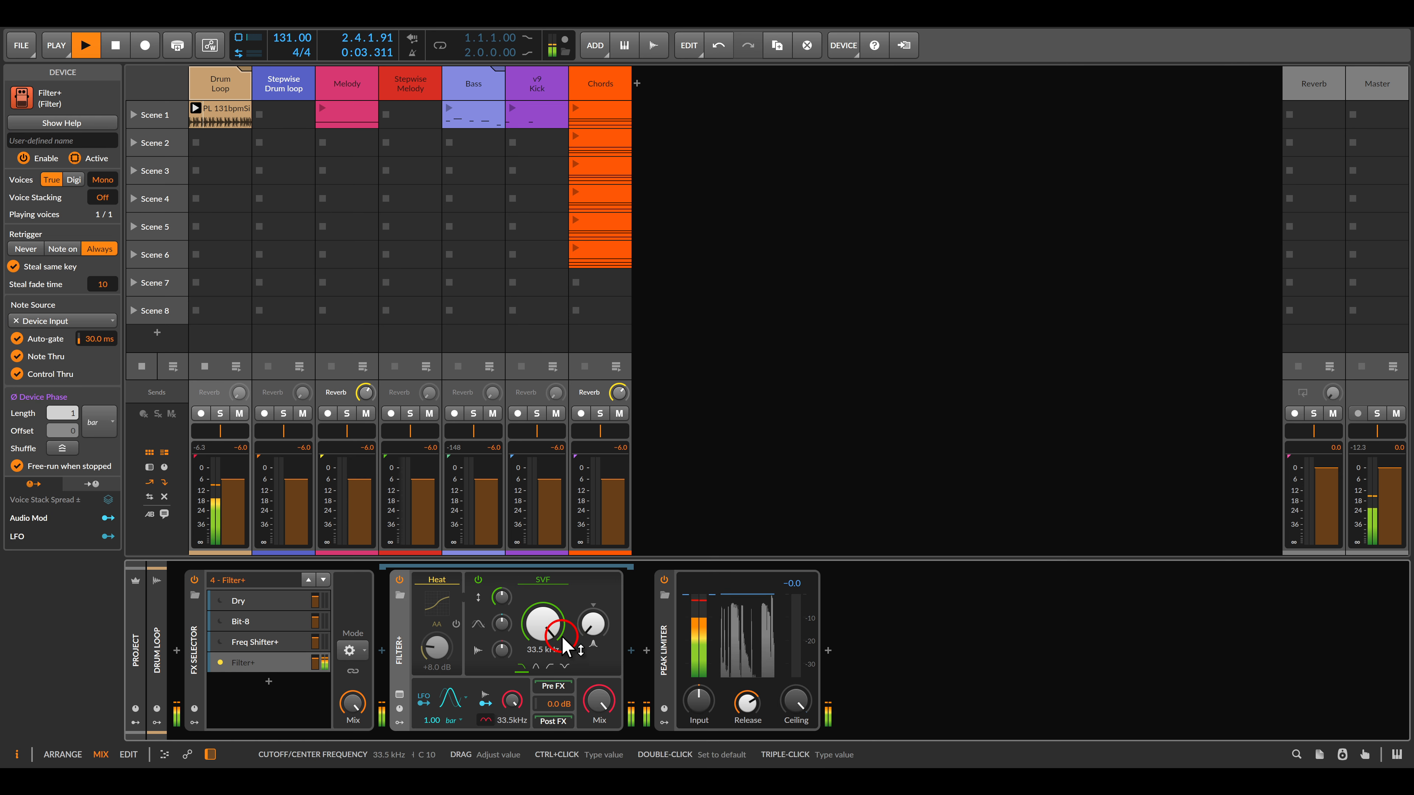
pyautogui.click(534, 668)
pyautogui.moveTo(542, 624); pyautogui.dragTo(543, 663)
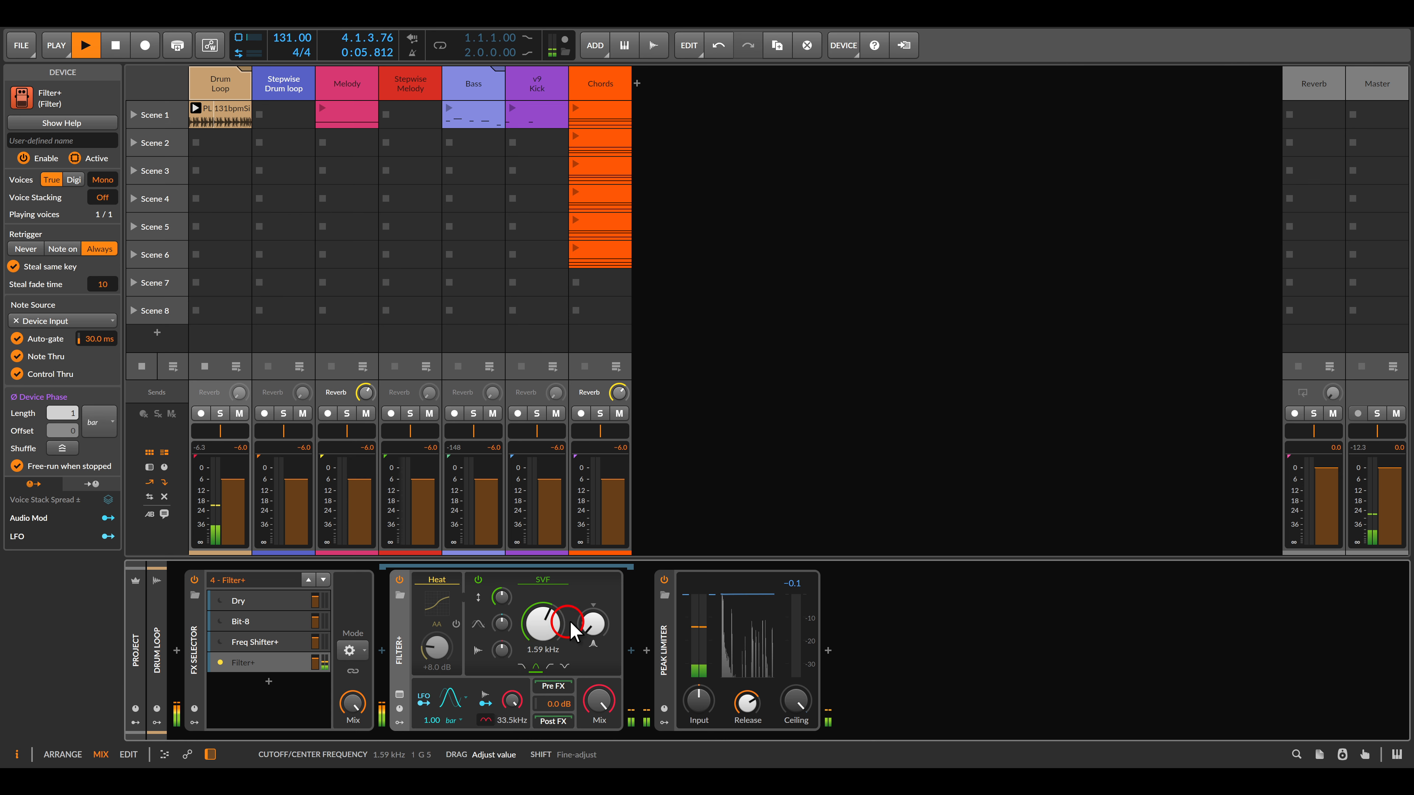
pyautogui.moveTo(593, 624); pyautogui.dragTo(543, 634)
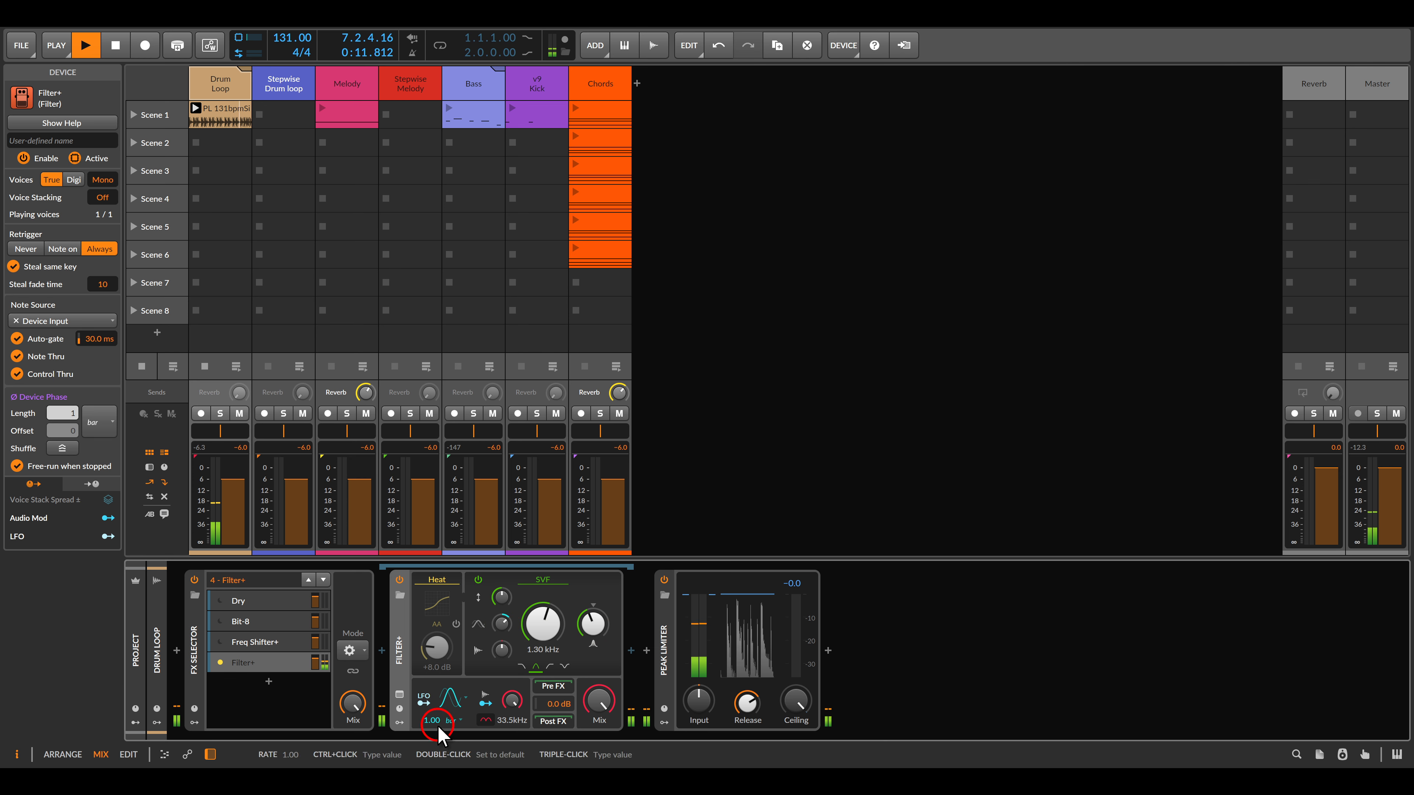
pyautogui.moveTo(432, 720); pyautogui.dragTo(432, 710)
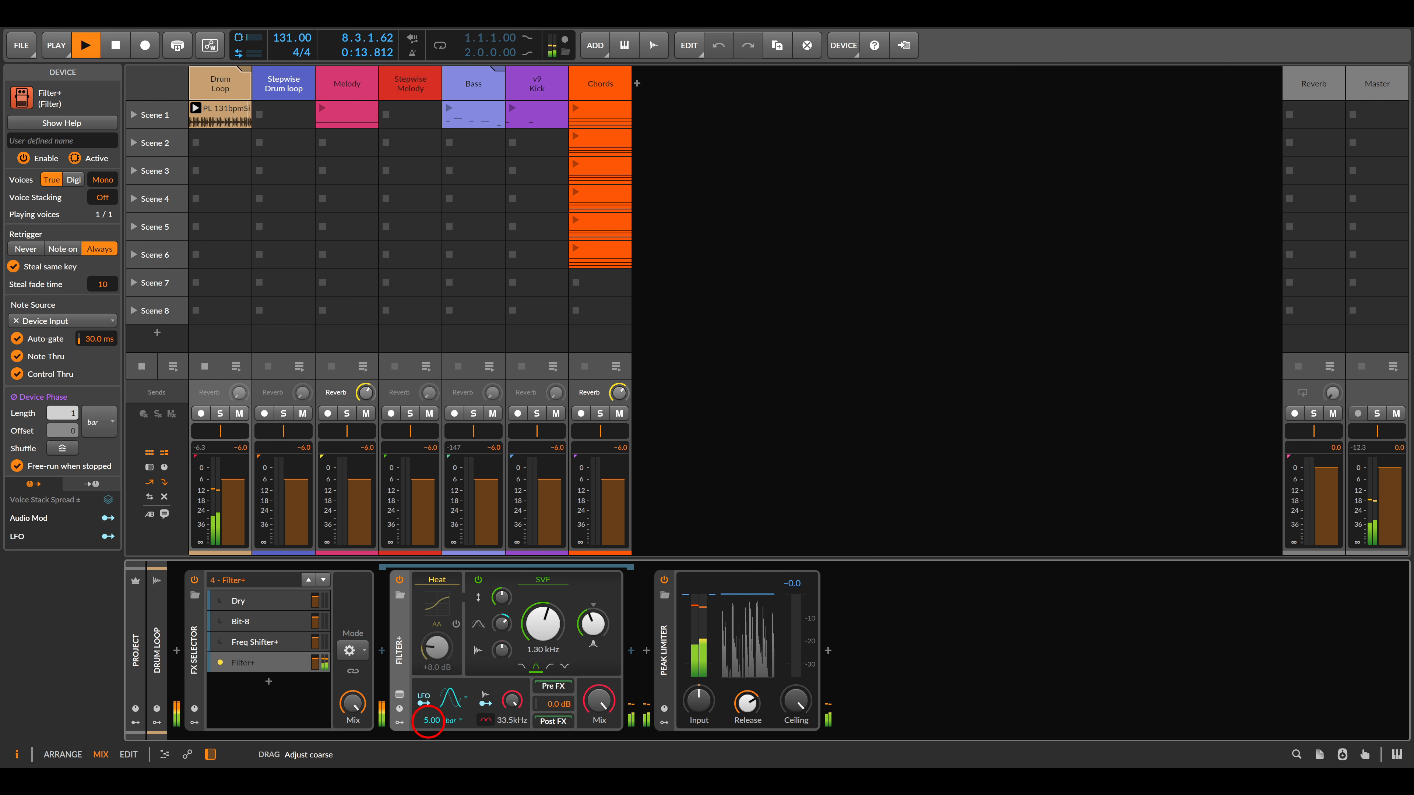
# Insert a Random modulator into Filter+, raise its smoothing to maximum and make its output bipolar
pyautogui.click(400, 722)
pyautogui.click(422, 597)
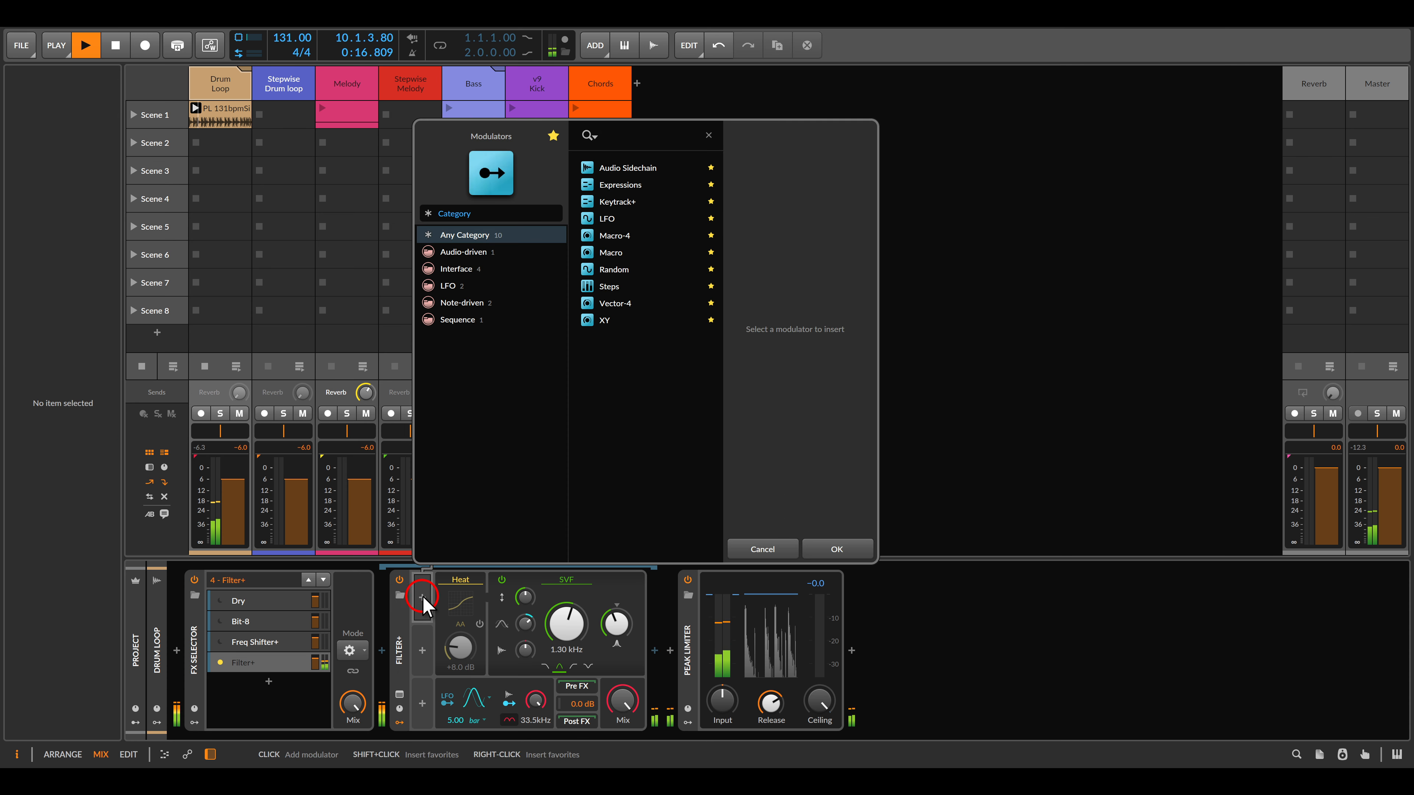
pyautogui.doubleClick(615, 271)
pyautogui.click(445, 590)
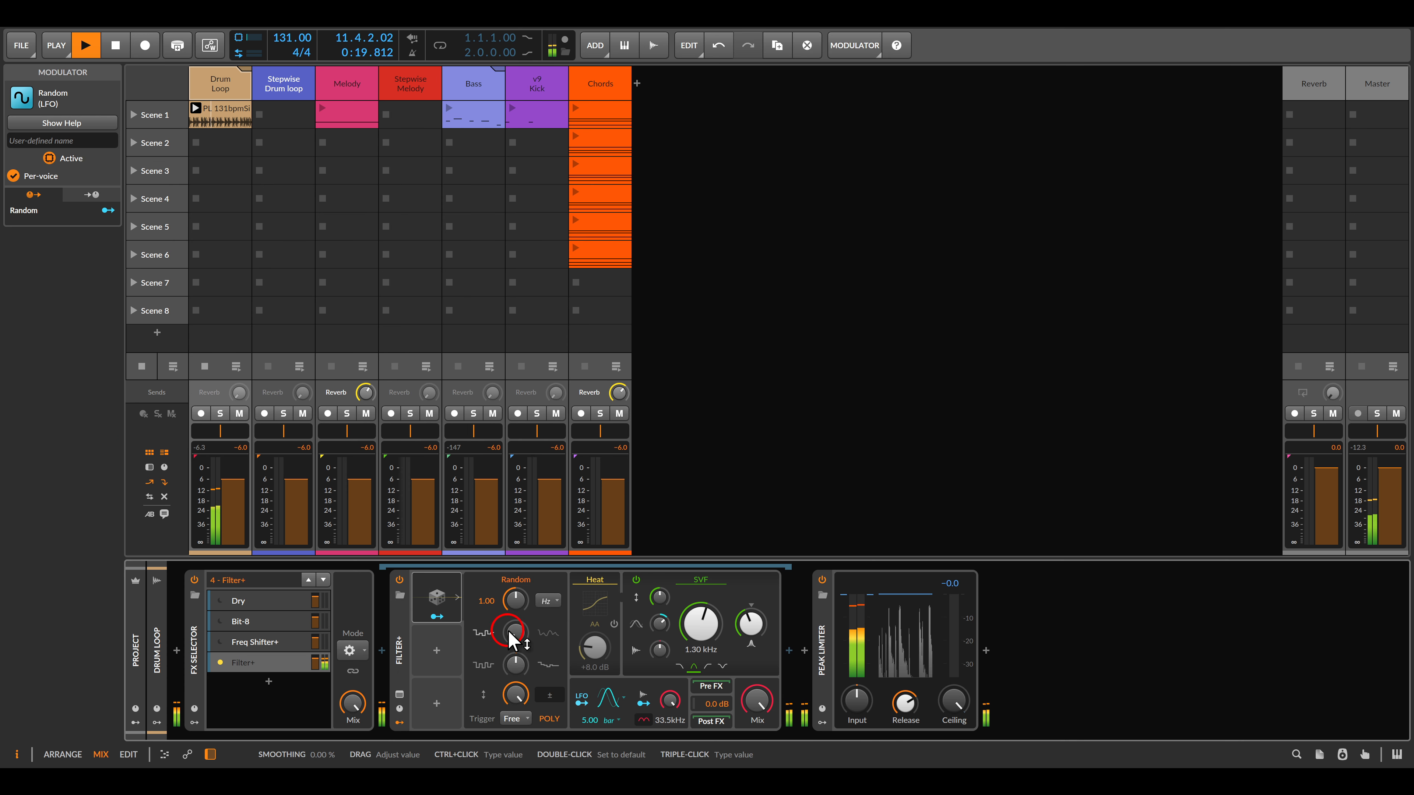
pyautogui.click(548, 696)
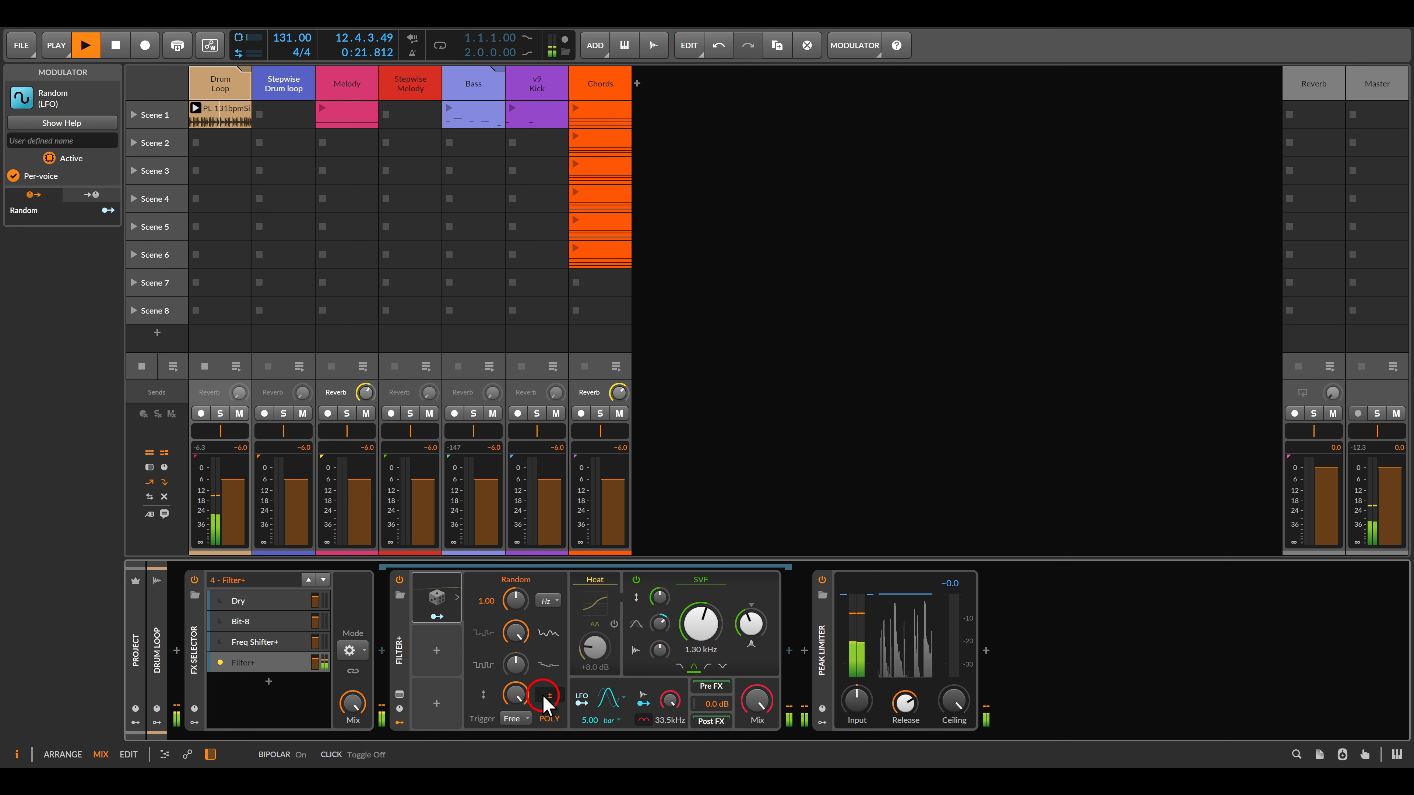
# Map the Random modulator to the Filter+ cutoff with an amount of 18.75 and set its rate to 1.72 Hz
pyautogui.click(437, 616)
pyautogui.moveTo(700, 645); pyautogui.dragTo(699, 639)
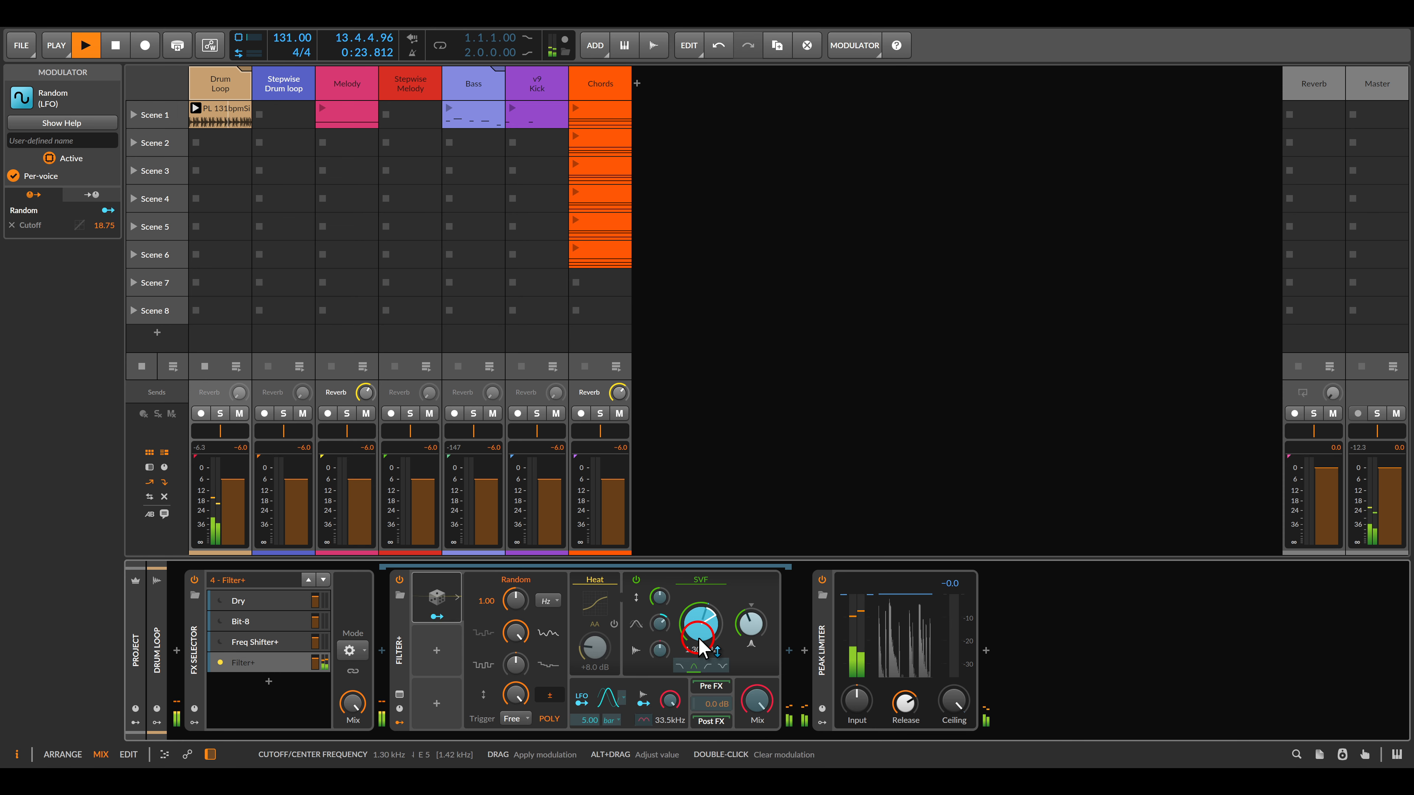
pyautogui.click(437, 617)
pyautogui.moveTo(516, 601)
pyautogui.mouseDown()
pyautogui.moveTo(515, 582)
pyautogui.moveTo(520, 613)
pyautogui.mouseUp()
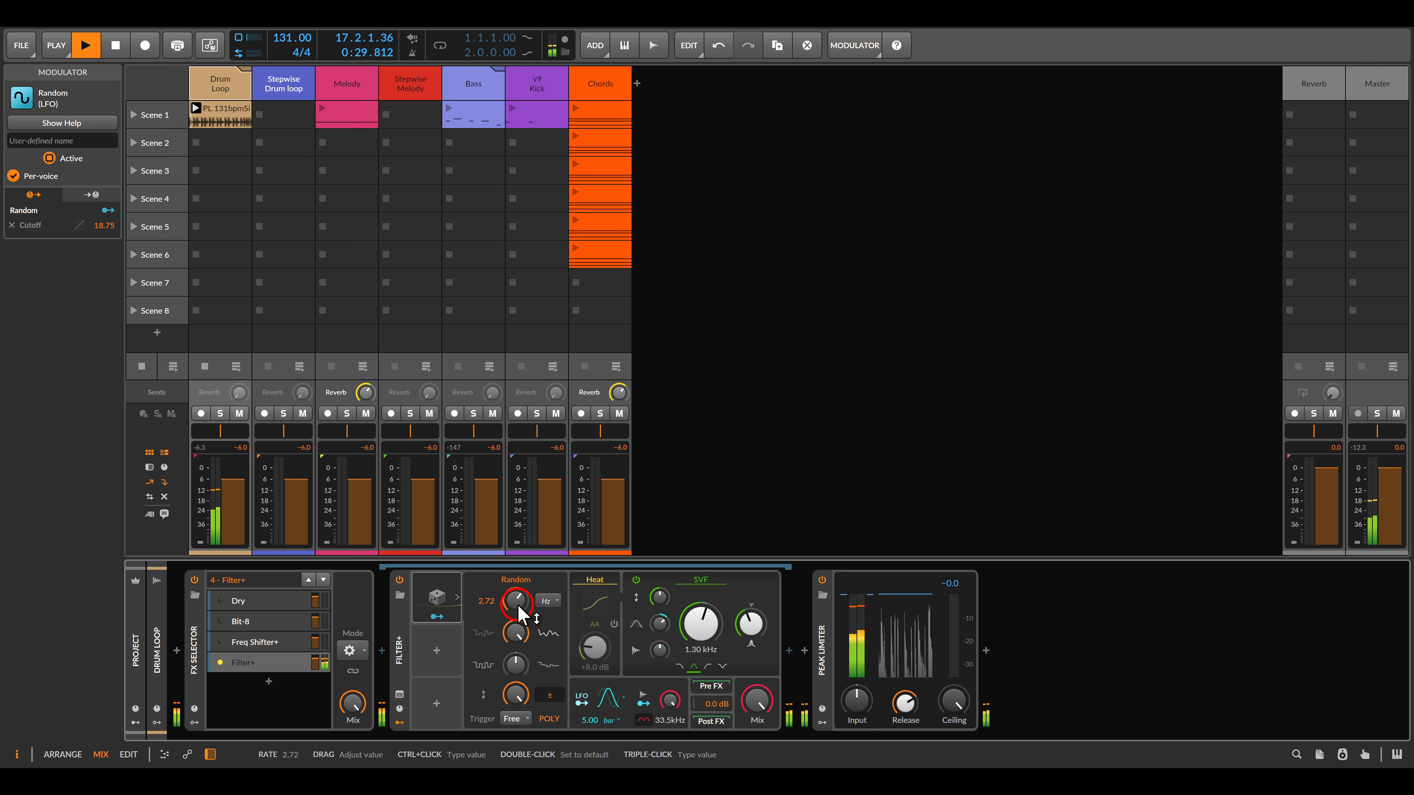
pyautogui.moveTo(521, 612); pyautogui.dragTo(521, 629)
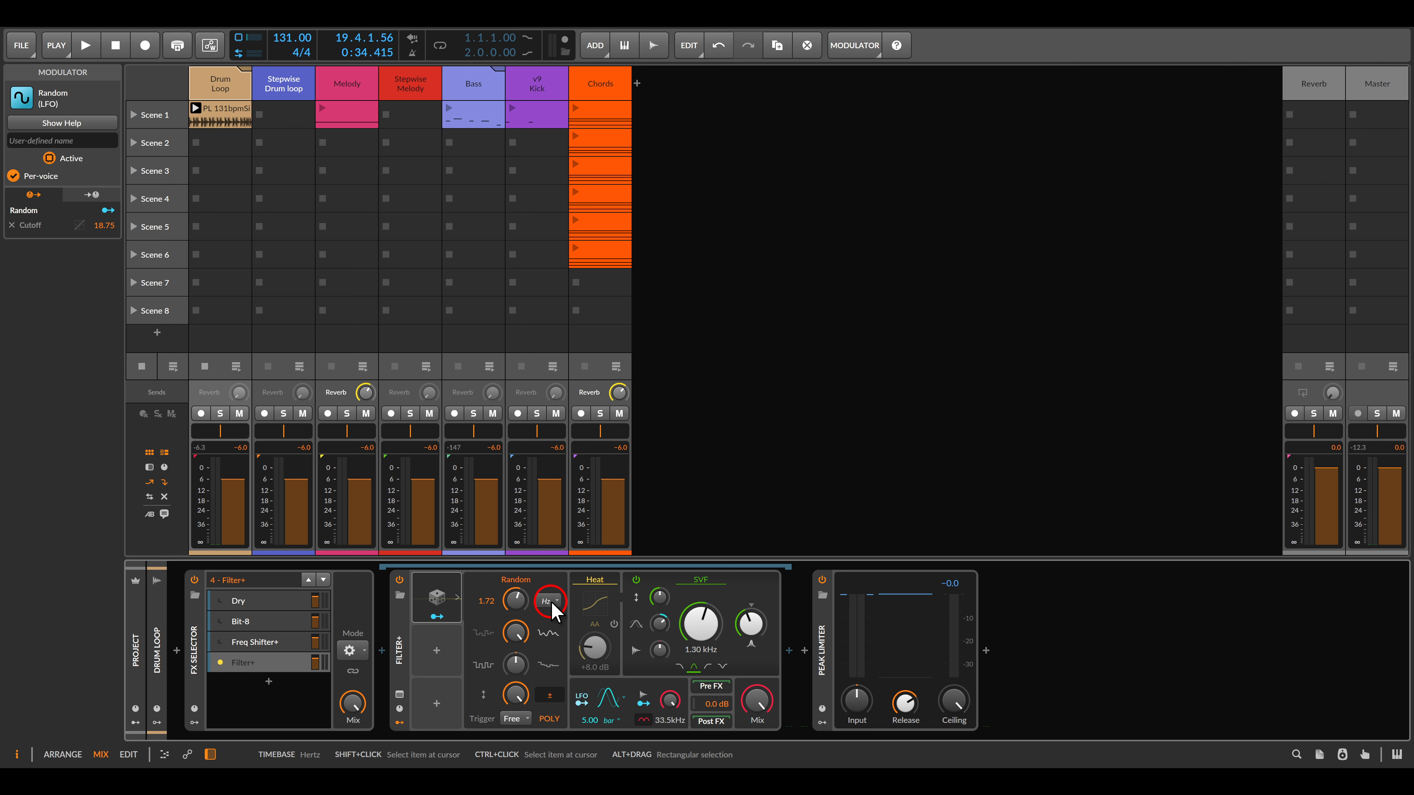
# Add a fifth FX Selector layer containing Delay+, make it the active layer and start playback
pyautogui.click(272, 701)
pyautogui.doubleClick(621, 204)
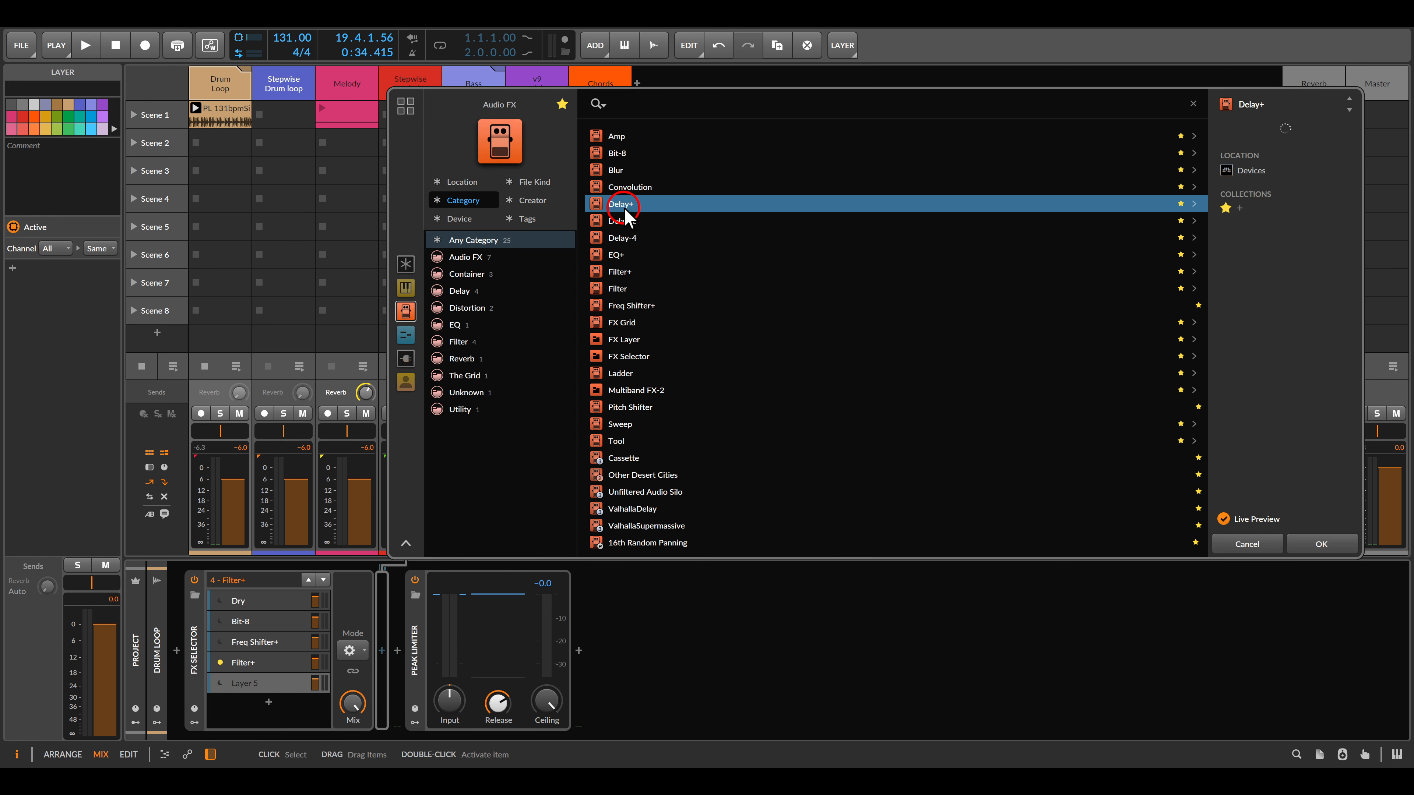
pyautogui.click(219, 684)
pyautogui.press('space')
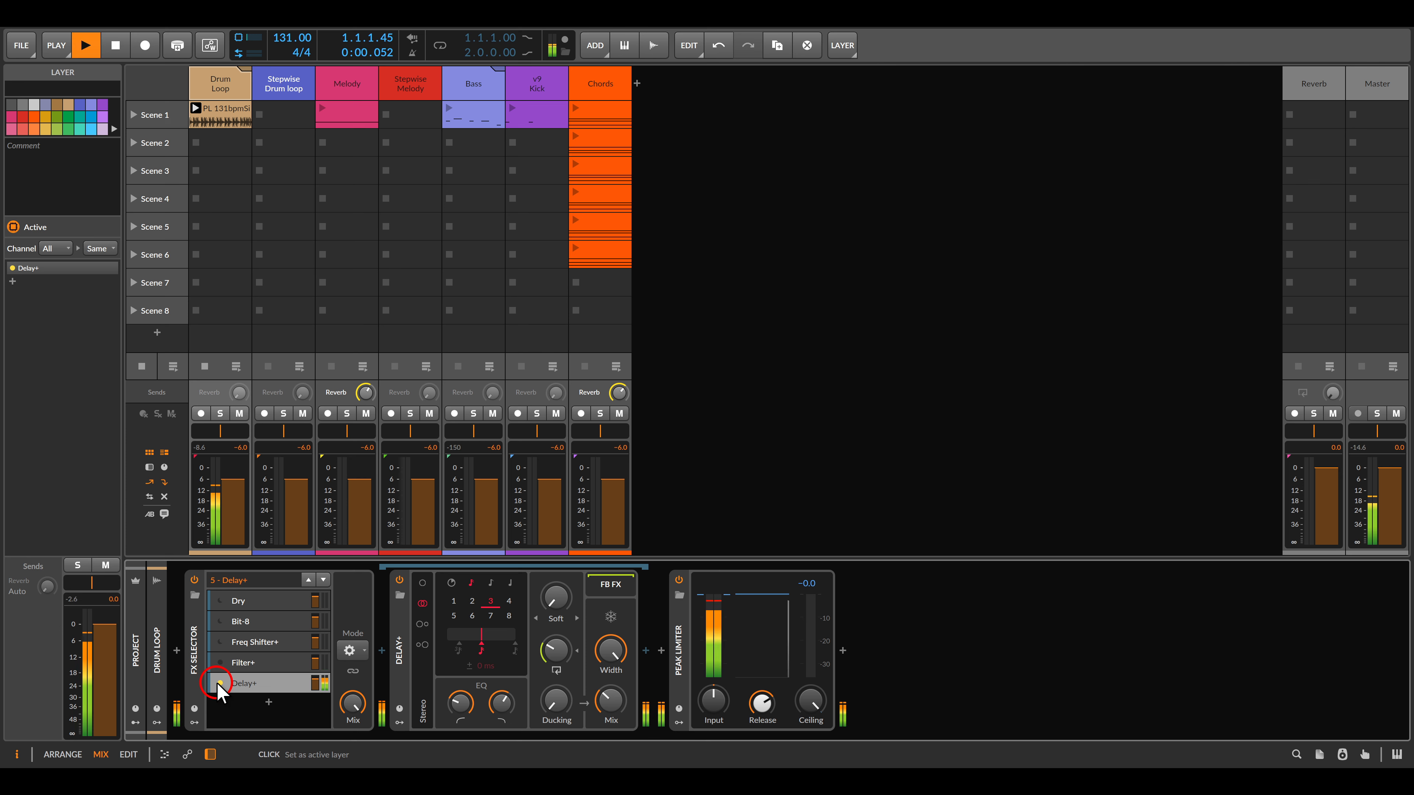
# Switch Delay+ to free timing with a 157 ms delay time and set its behaviour on time changes to Repitch
pyautogui.click(451, 583)
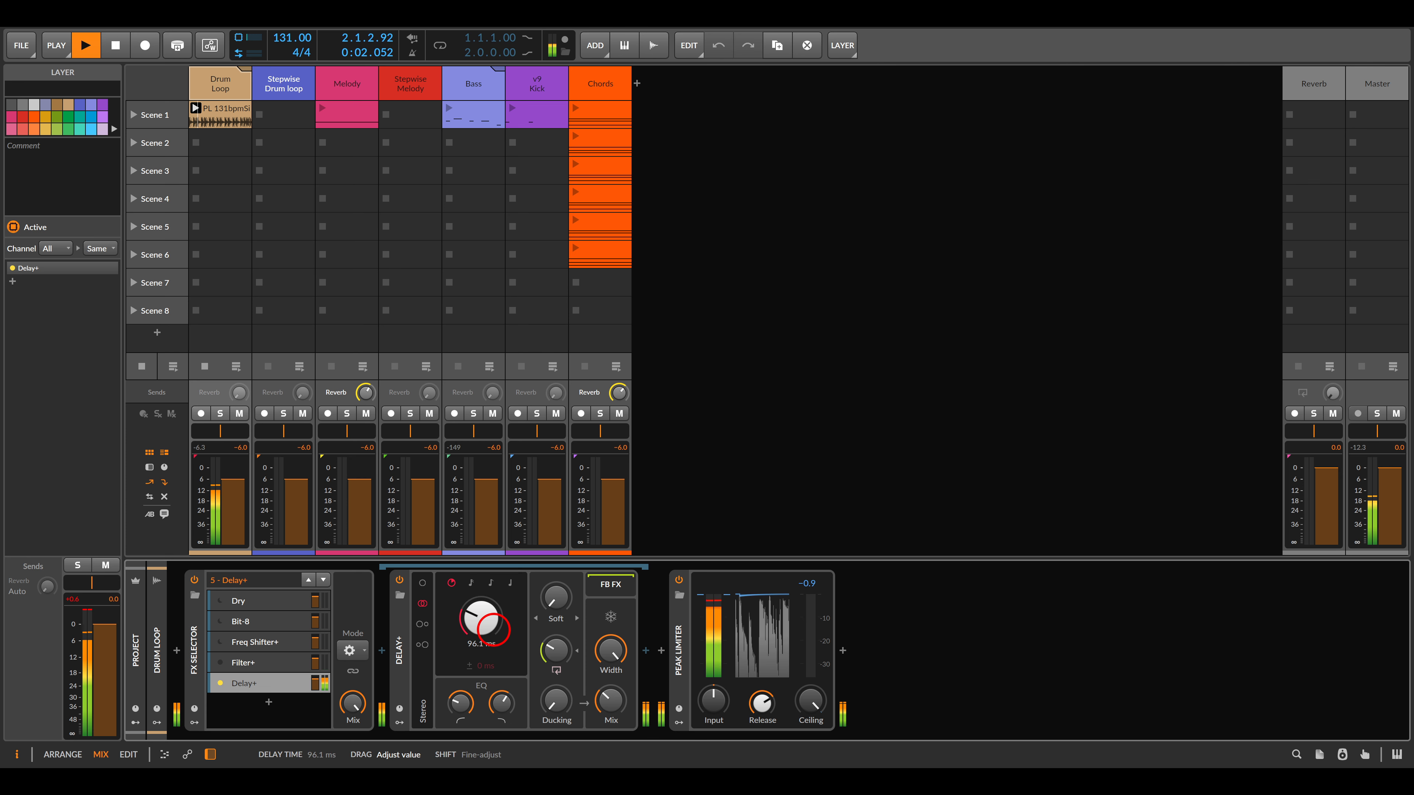
pyautogui.click(402, 632)
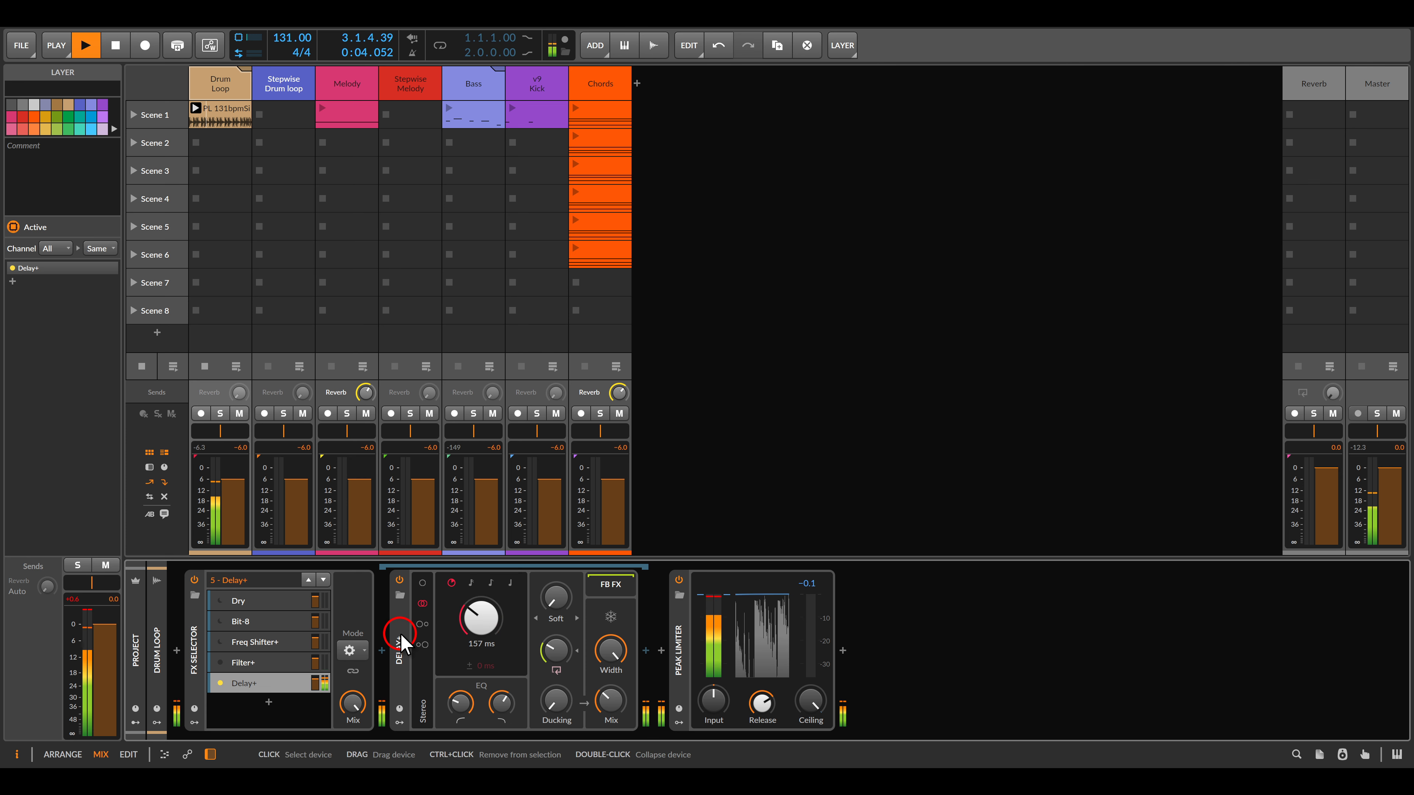
pyautogui.click(103, 225)
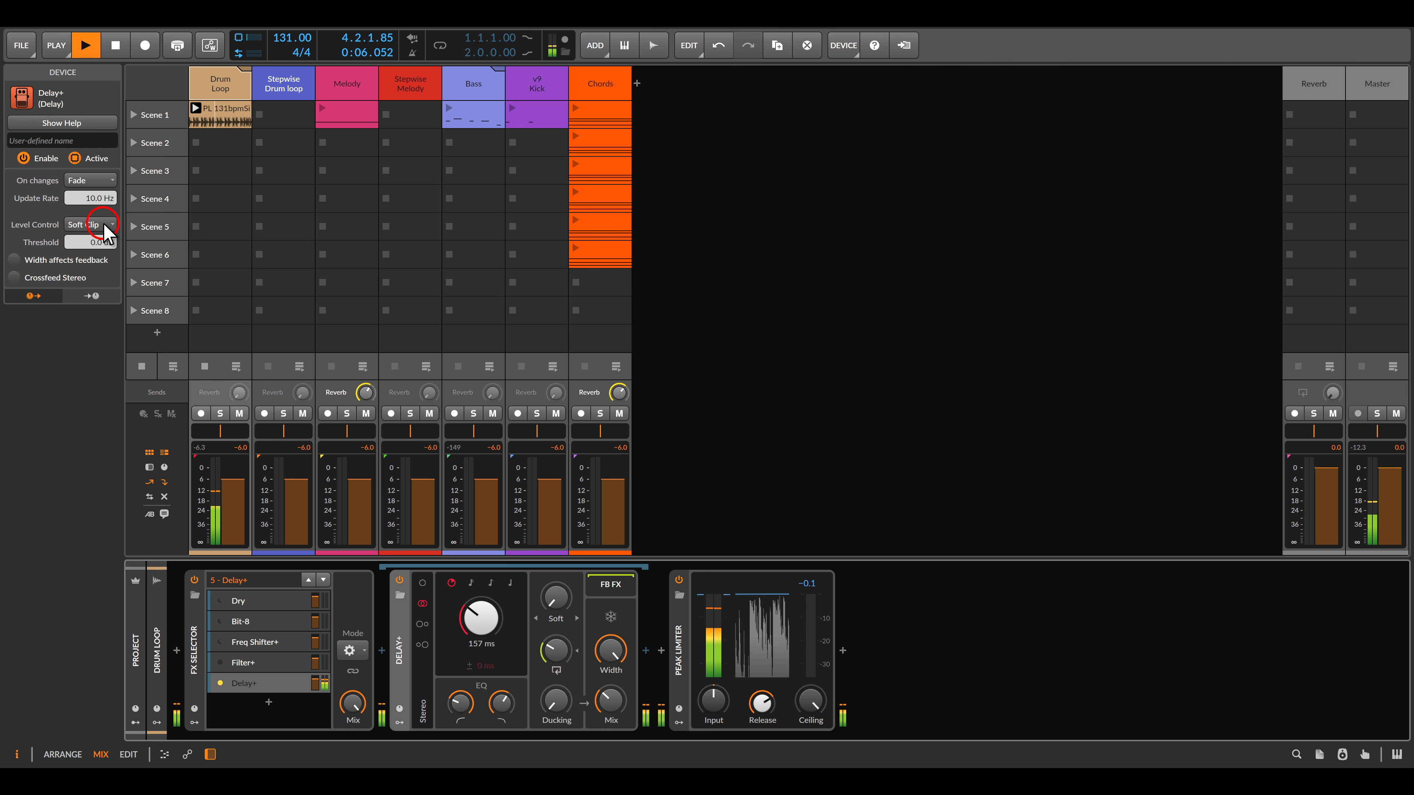
pyautogui.click(86, 180)
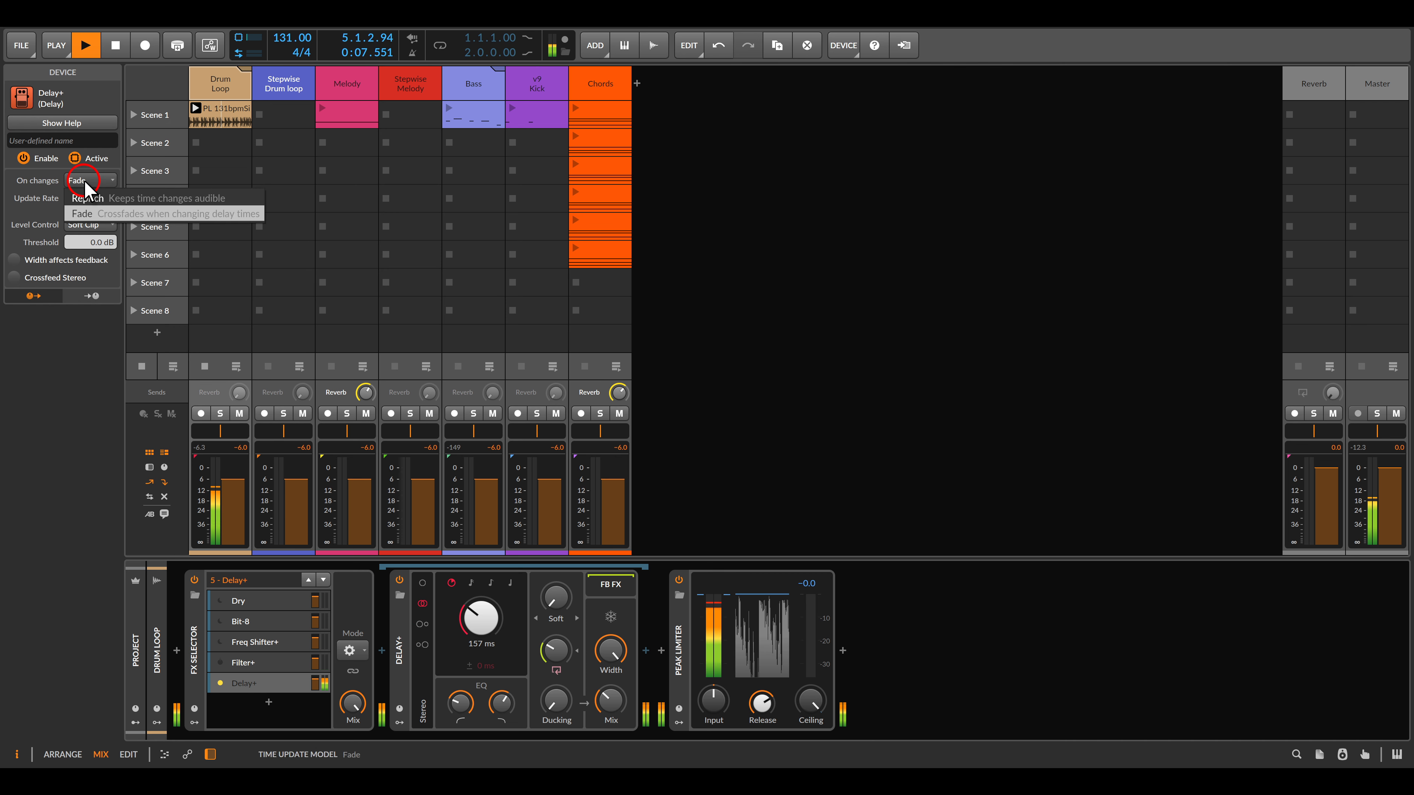
pyautogui.click(105, 199)
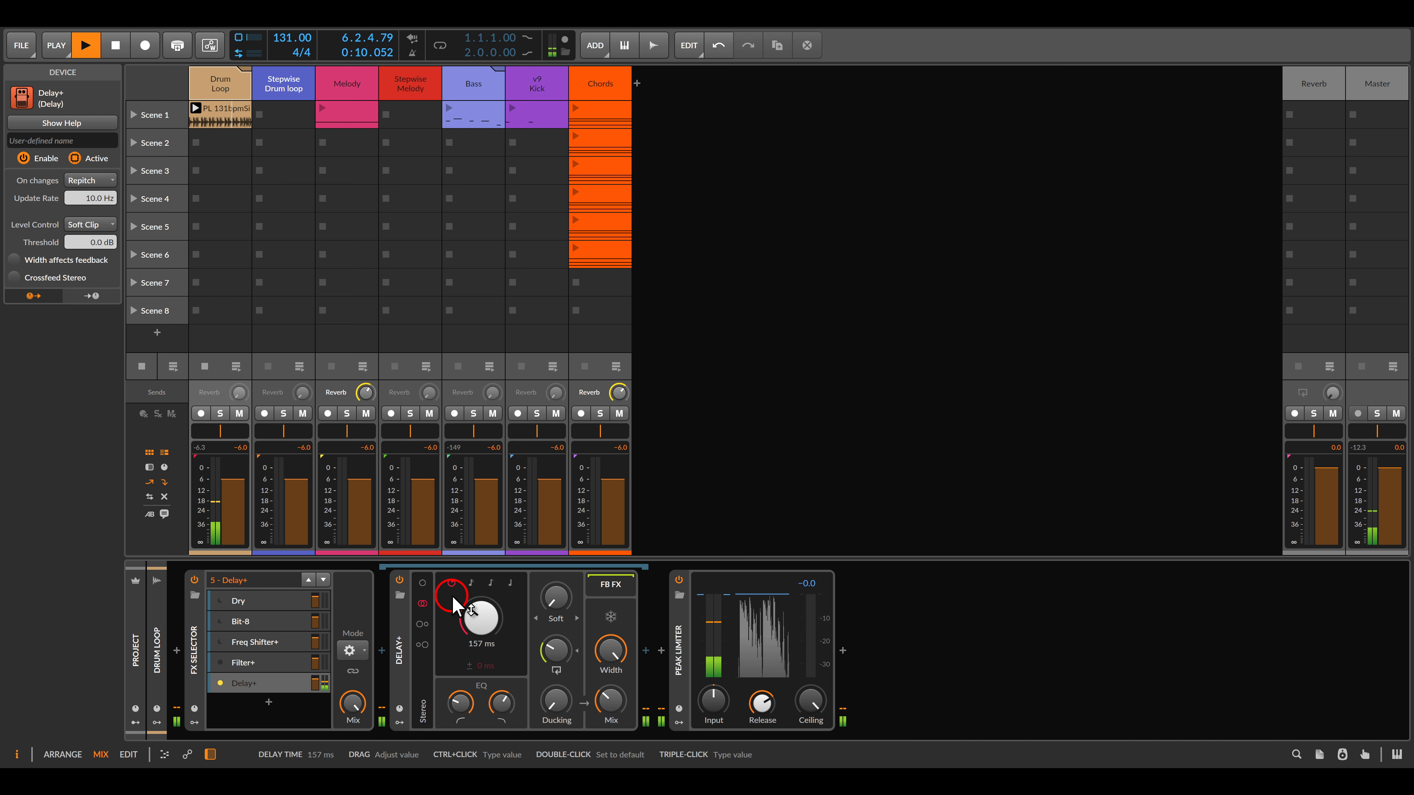
# Set the Delay+ mix to 100% and raise its low-cut frequency while trying different delay times
pyautogui.moveTo(479, 617); pyautogui.dragTo(478, 635)
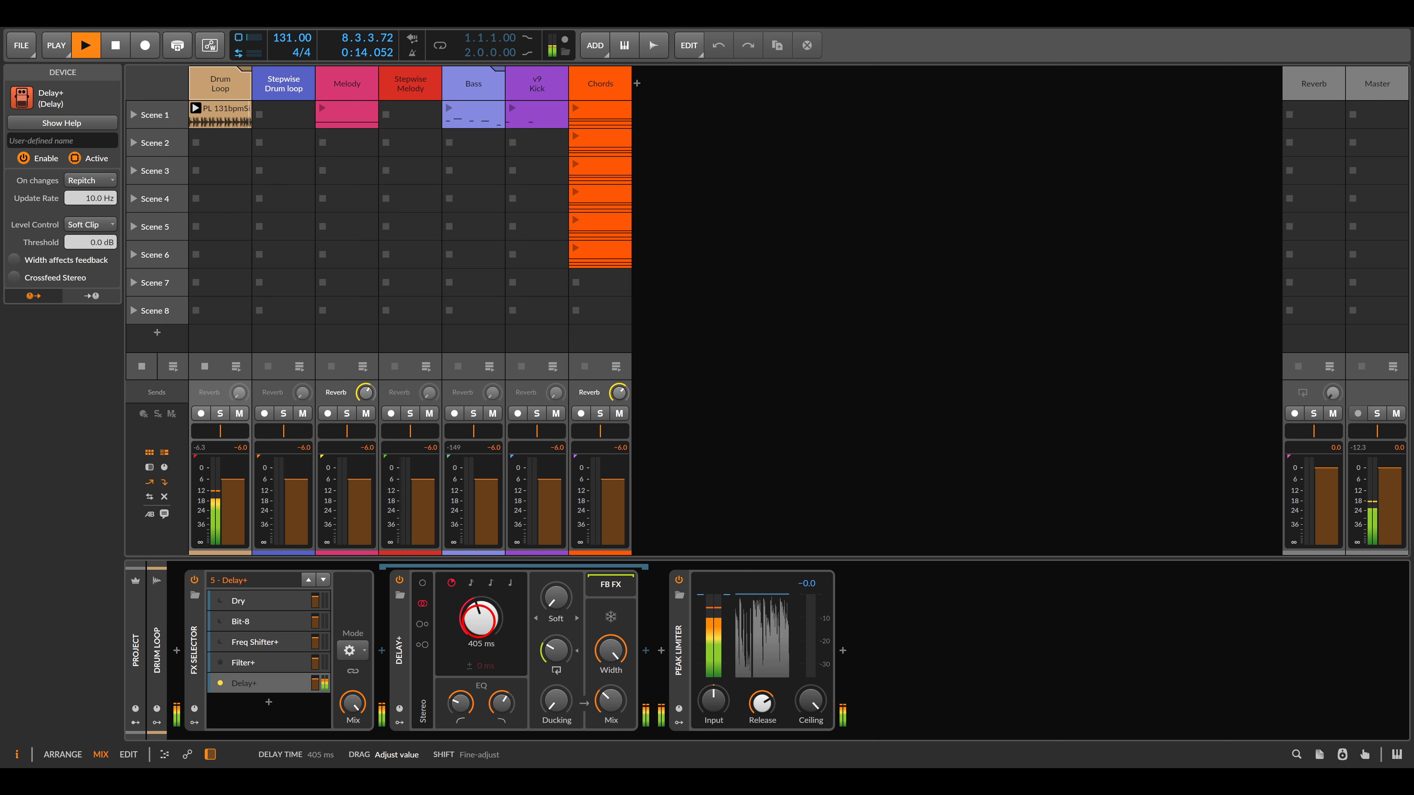
pyautogui.moveTo(479, 617); pyautogui.dragTo(479, 635)
pyautogui.moveTo(610, 705); pyautogui.dragTo(609, 697)
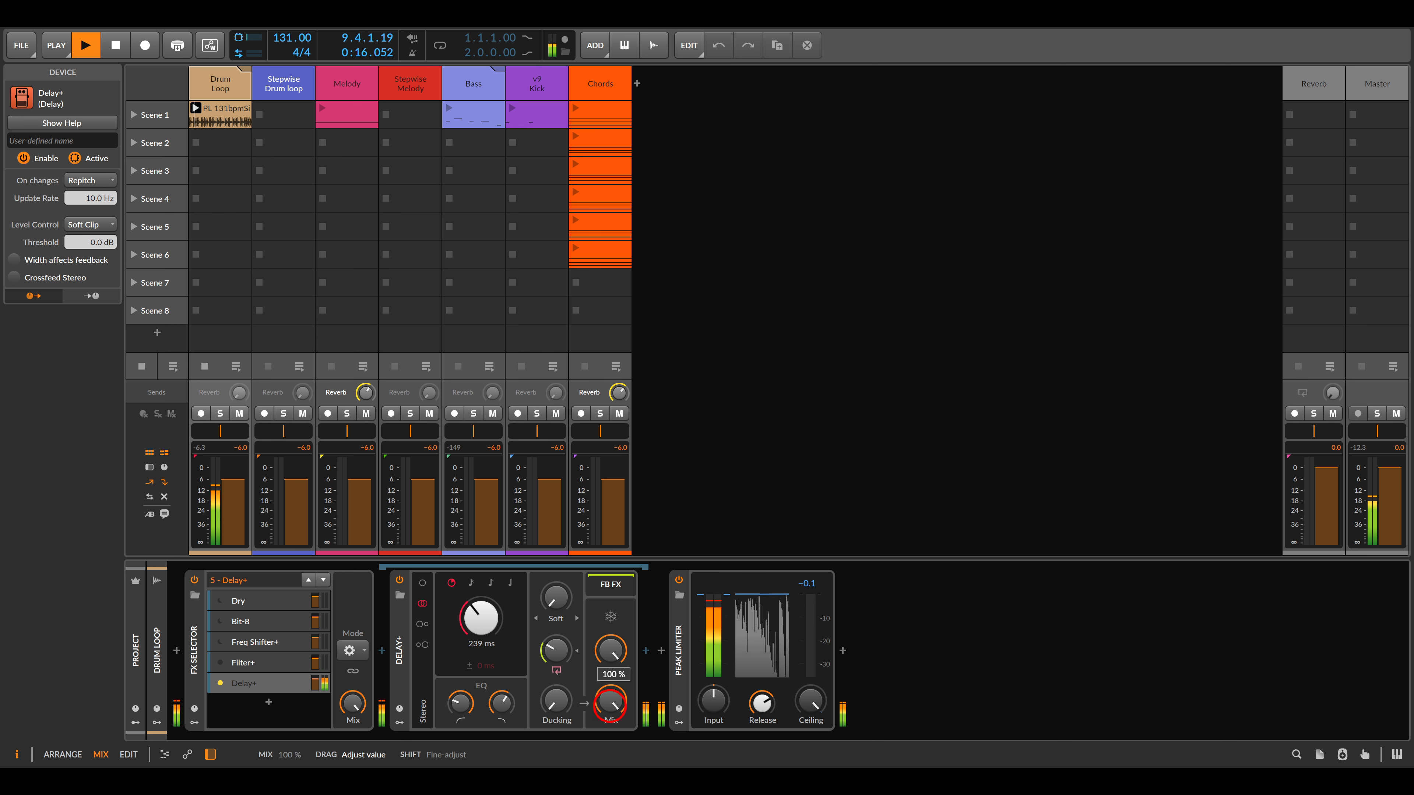
pyautogui.moveTo(479, 617); pyautogui.dragTo(479, 640)
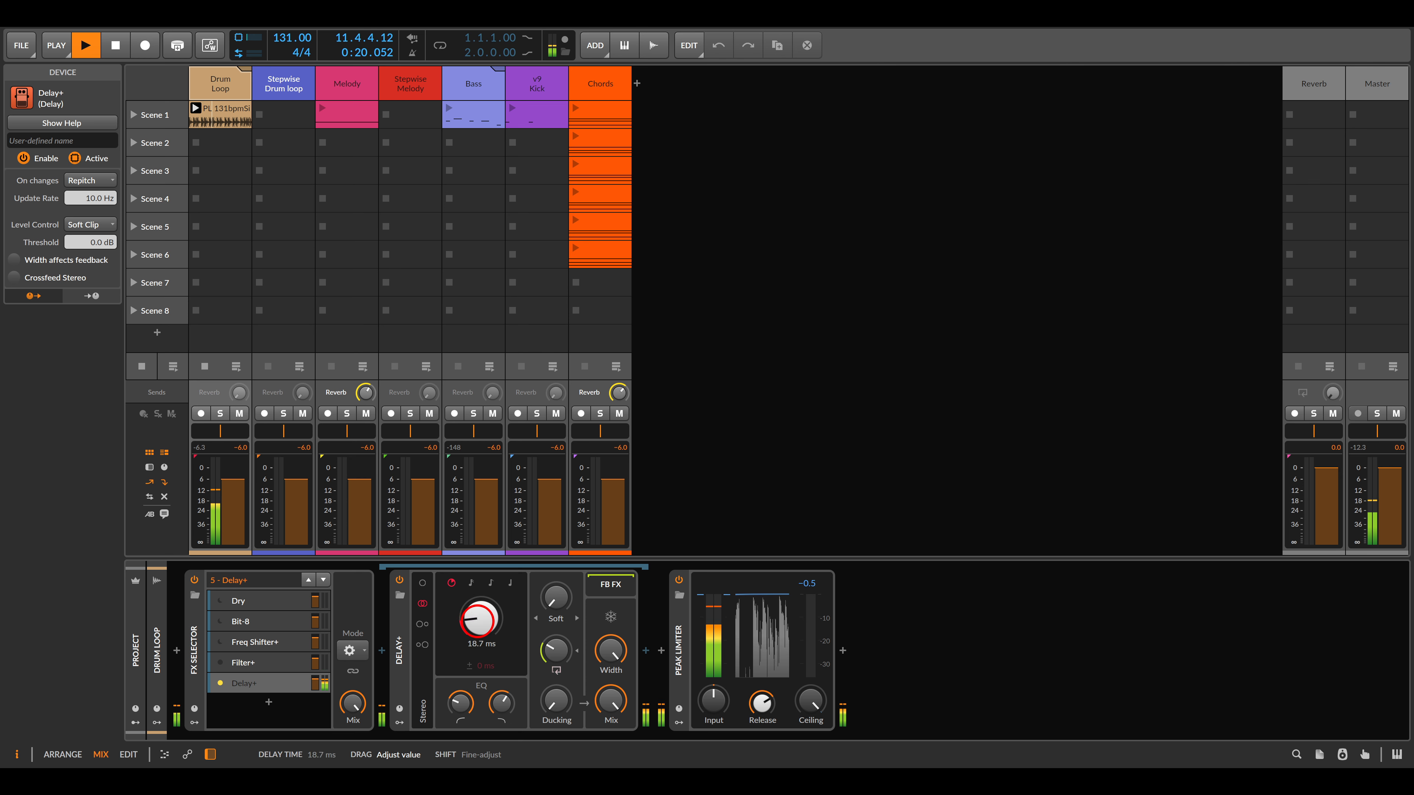
pyautogui.moveTo(479, 641); pyautogui.dragTo(479, 624)
pyautogui.moveTo(459, 702); pyautogui.dragTo(459, 693)
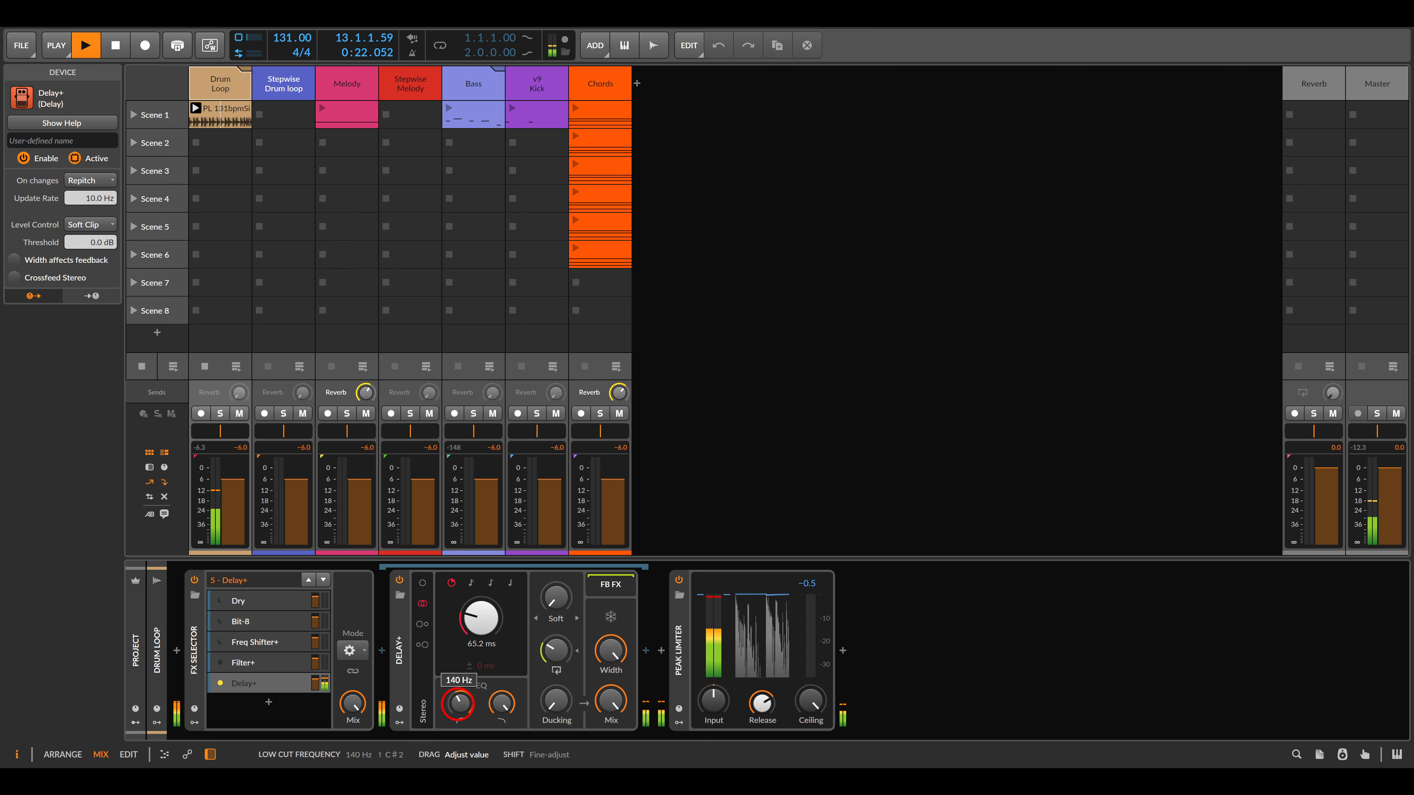
pyautogui.moveTo(479, 617); pyautogui.dragTo(479, 599)
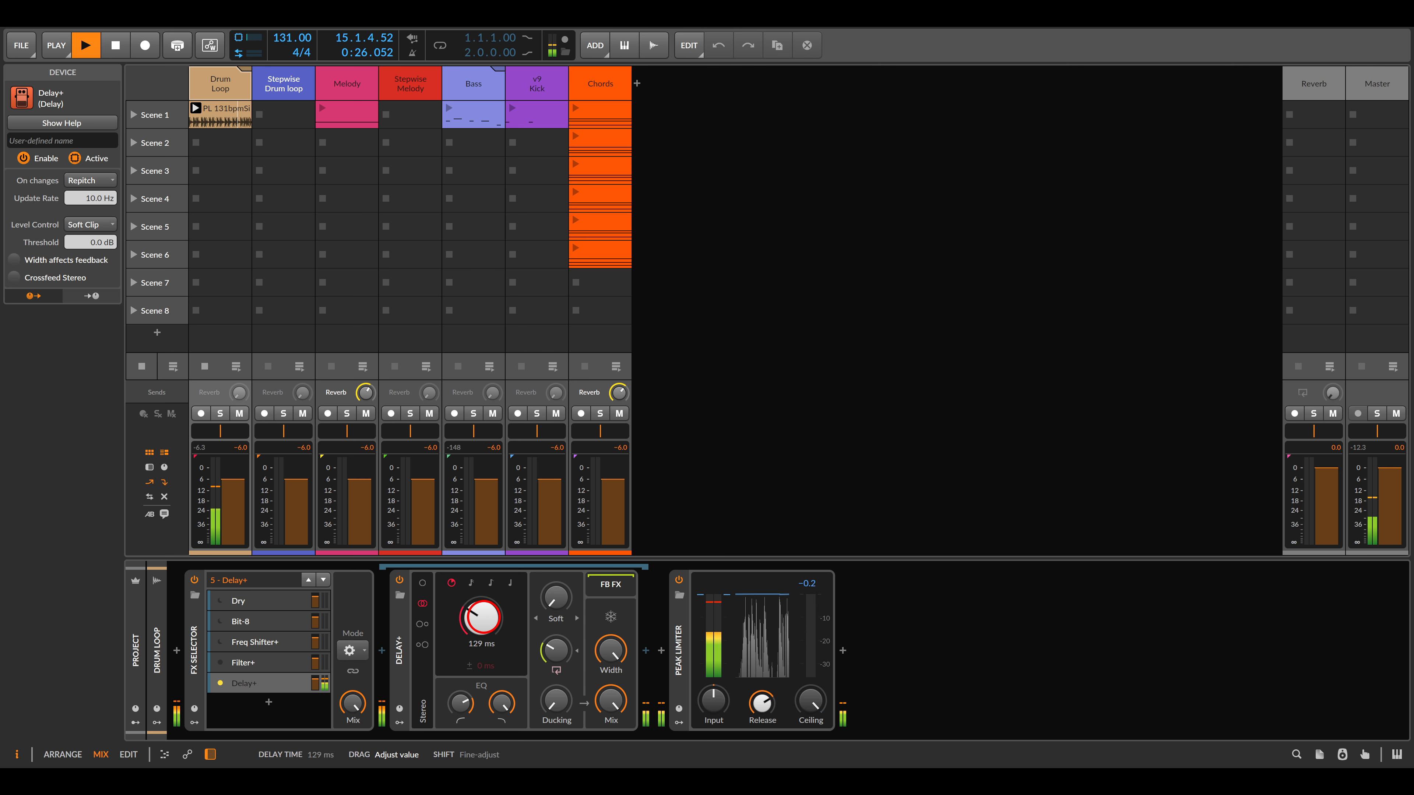
# Switch Delay+ to Ping L mode, set the delay time to 80.8 ms and increase the feedback
pyautogui.click(422, 624)
pyautogui.moveTo(479, 617); pyautogui.dragTo(479, 613)
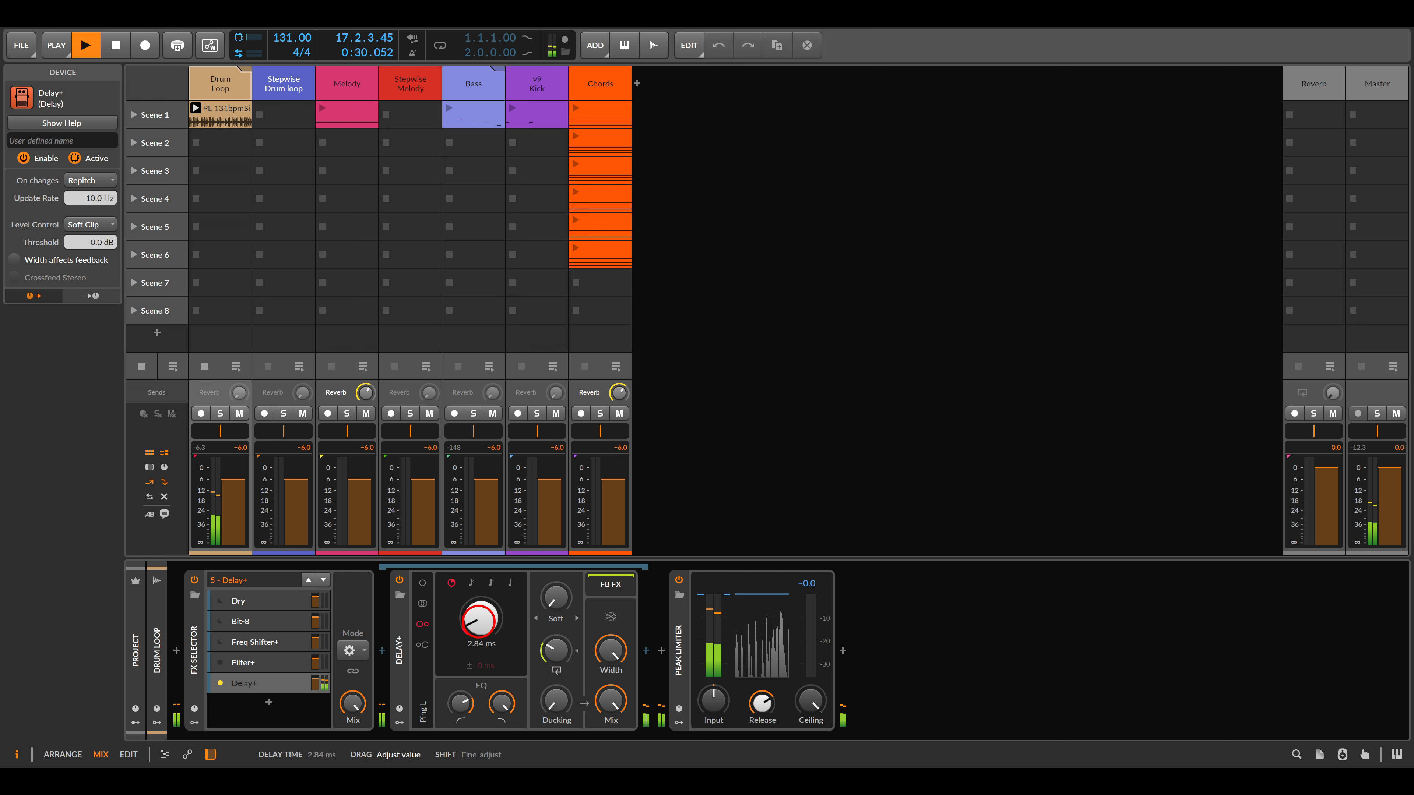
pyautogui.moveTo(494, 630); pyautogui.dragTo(494, 610)
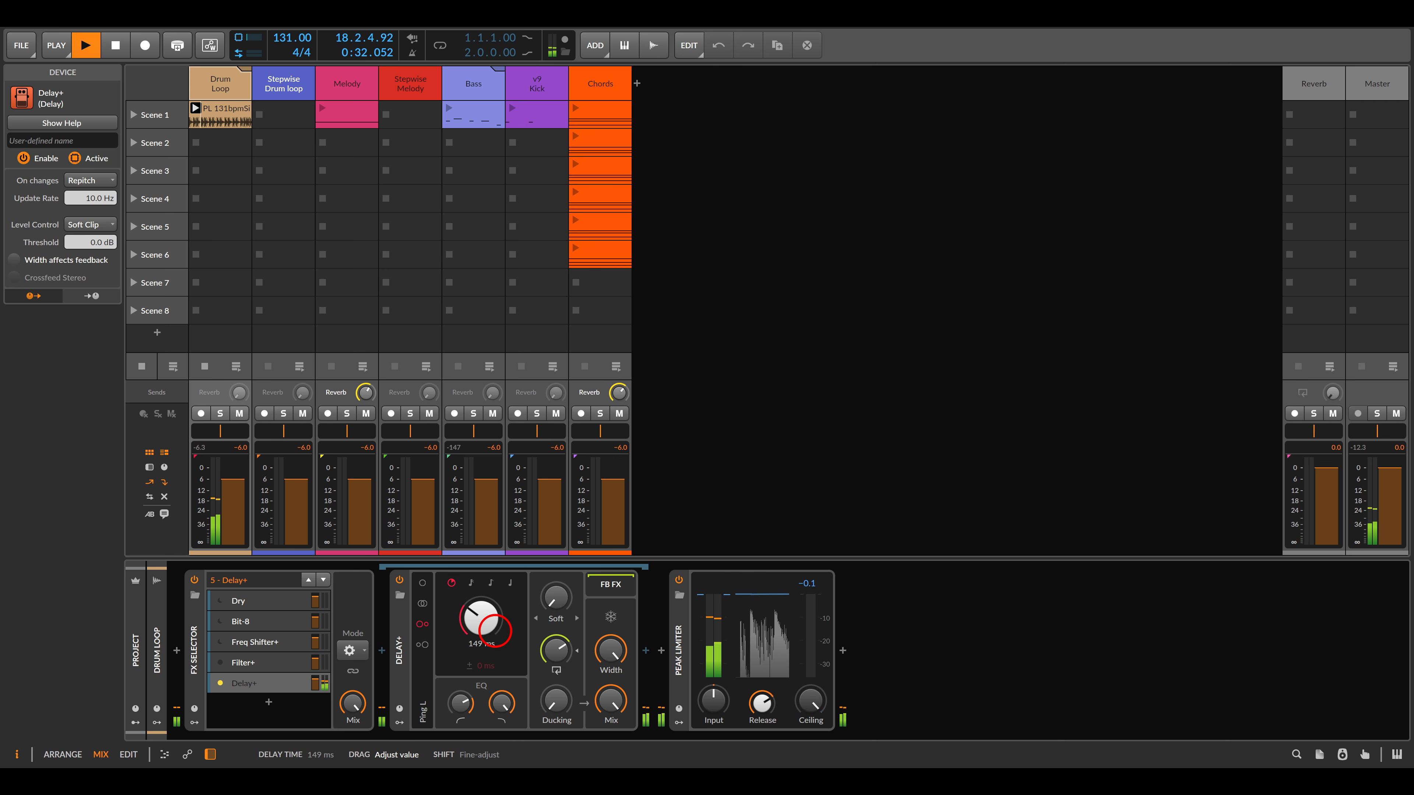
pyautogui.moveTo(554, 648); pyautogui.dragTo(554, 647)
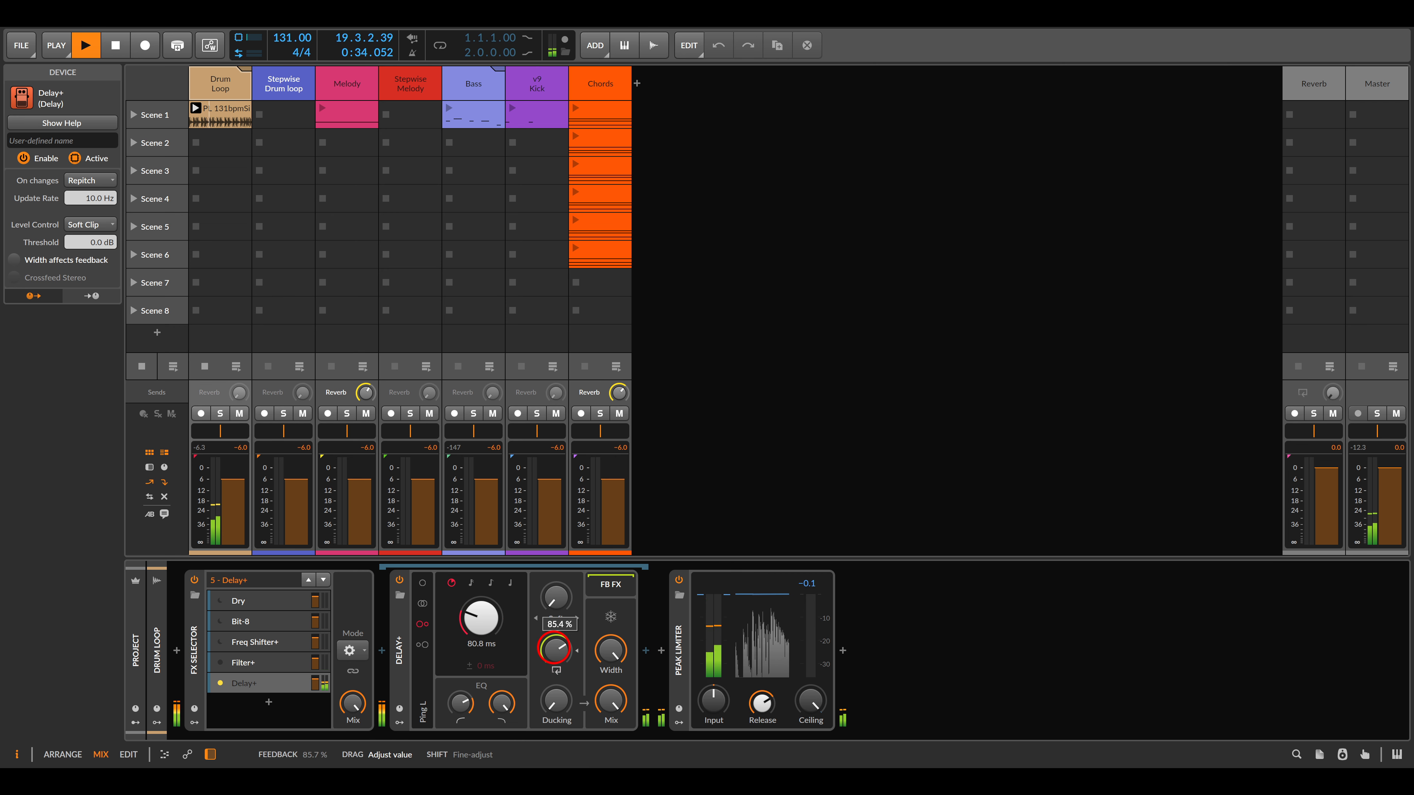
# Insert a Random modulator into Delay+, raise its smoothing to maximum and make its output bipolar
pyautogui.click(429, 696)
pyautogui.click(400, 722)
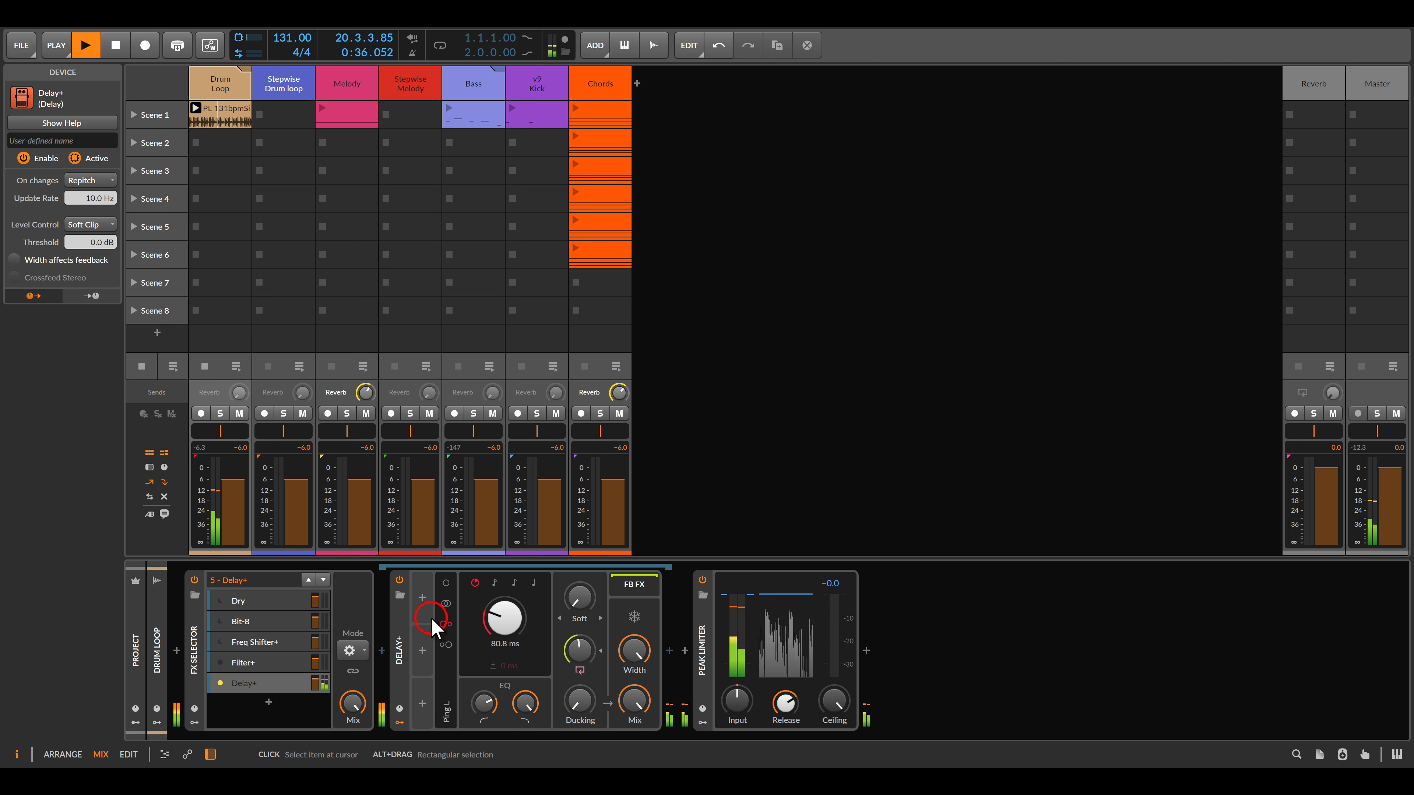
pyautogui.click(422, 599)
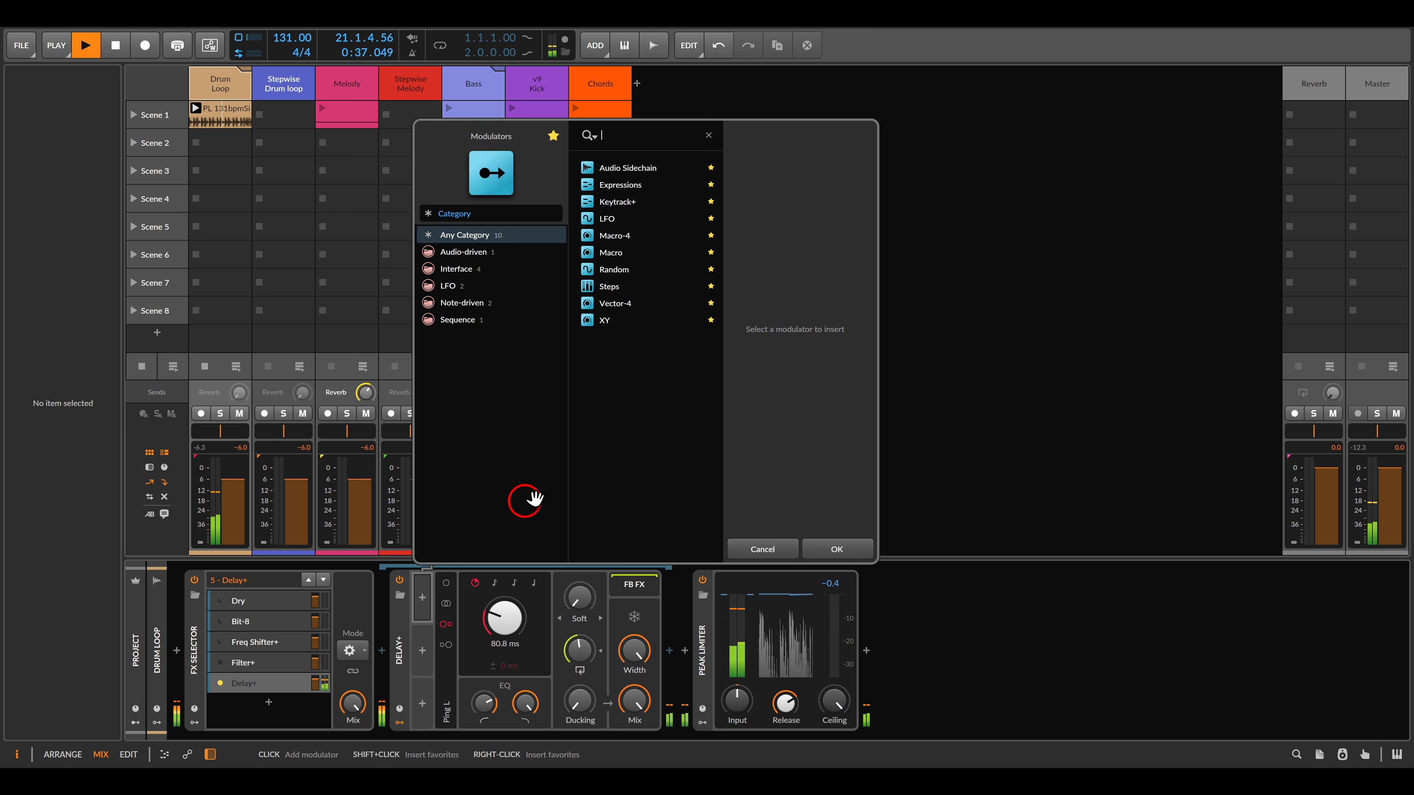
pyautogui.doubleClick(614, 270)
pyautogui.moveTo(512, 632); pyautogui.dragTo(512, 627)
pyautogui.click(548, 693)
# Map the Random modulator to the Delay+ delay time with an amount of 0.201
pyautogui.click(435, 617)
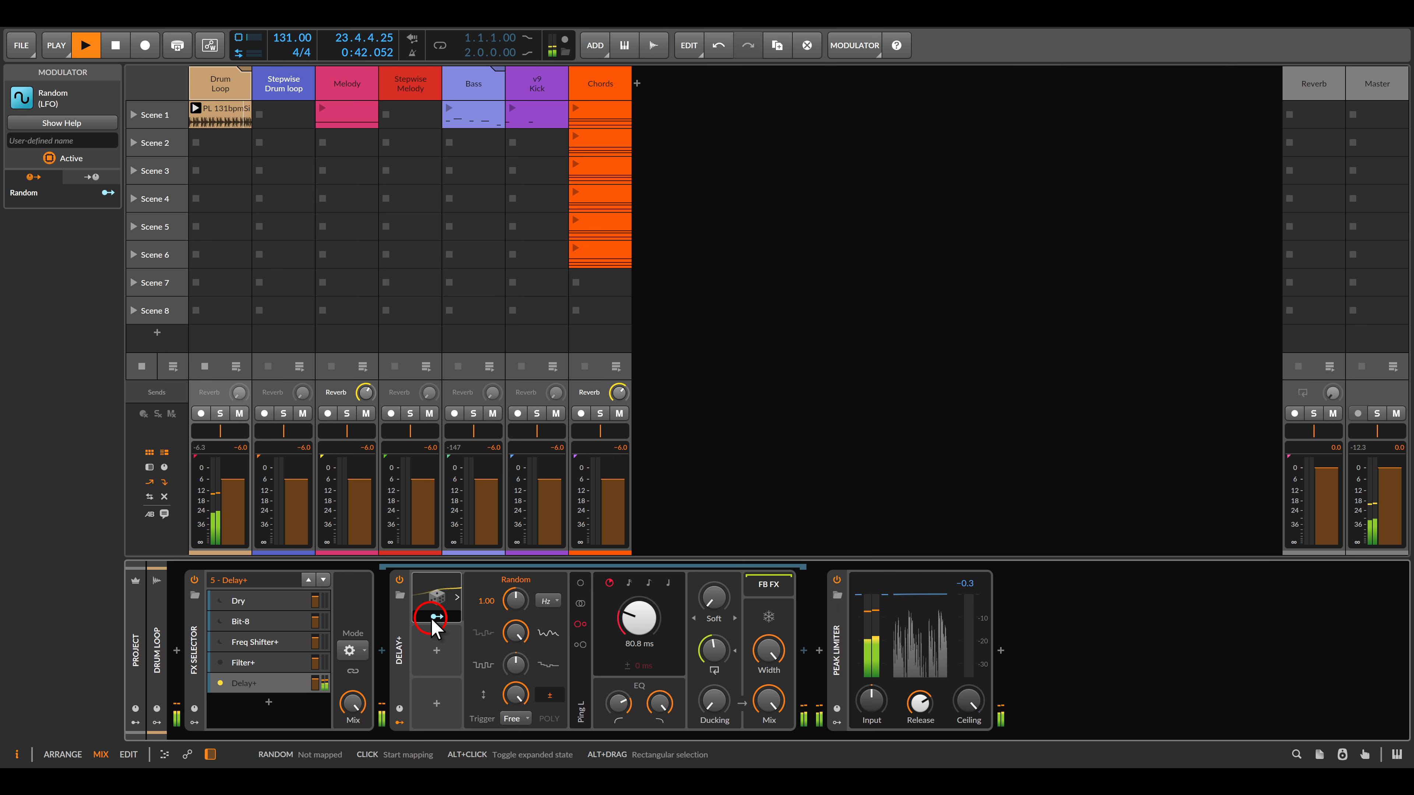
pyautogui.moveTo(638, 618); pyautogui.dragTo(639, 607)
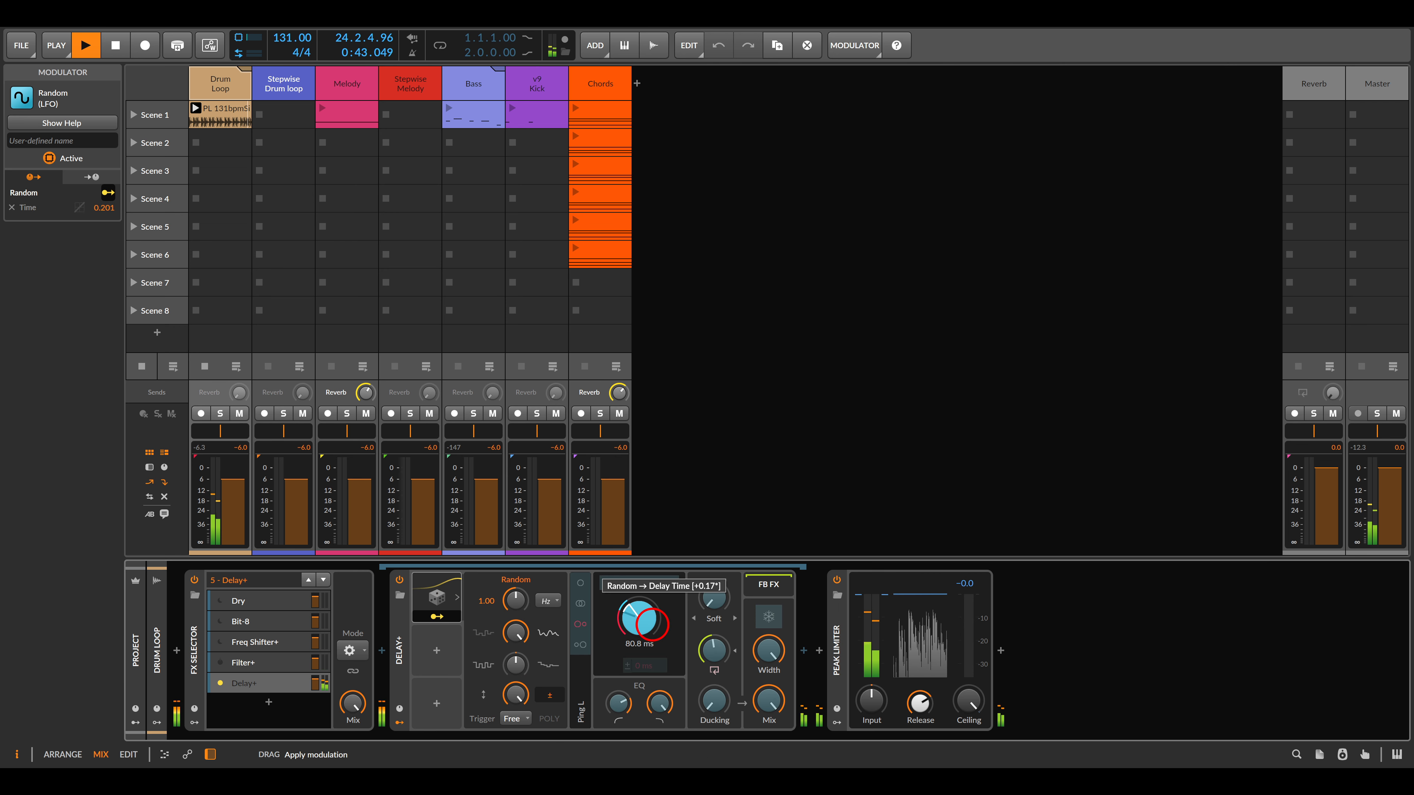
pyautogui.click(435, 617)
# Insert a Steps modulator into Delay+, make it bipolar and randomize its 16-step pattern
pyautogui.click(453, 645)
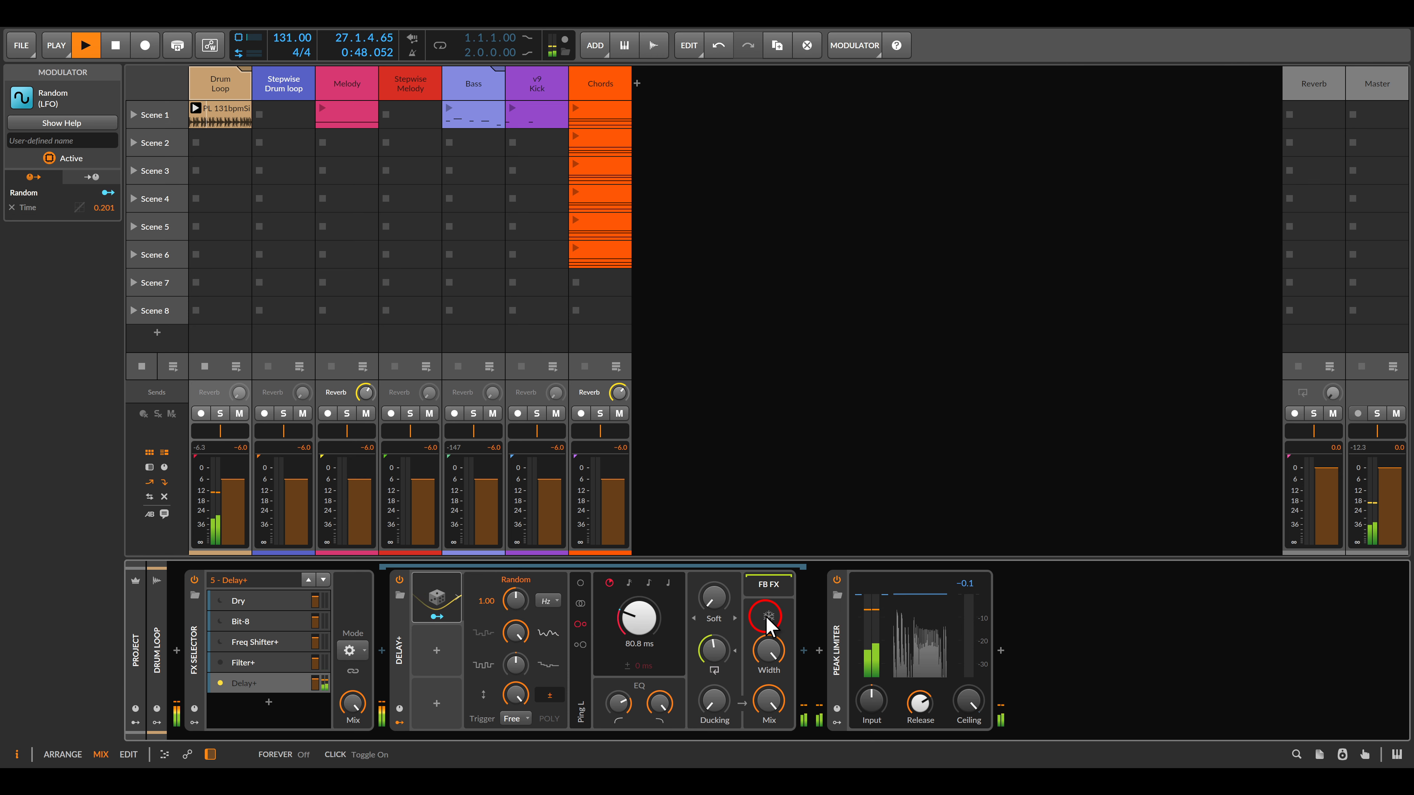
pyautogui.click(456, 650)
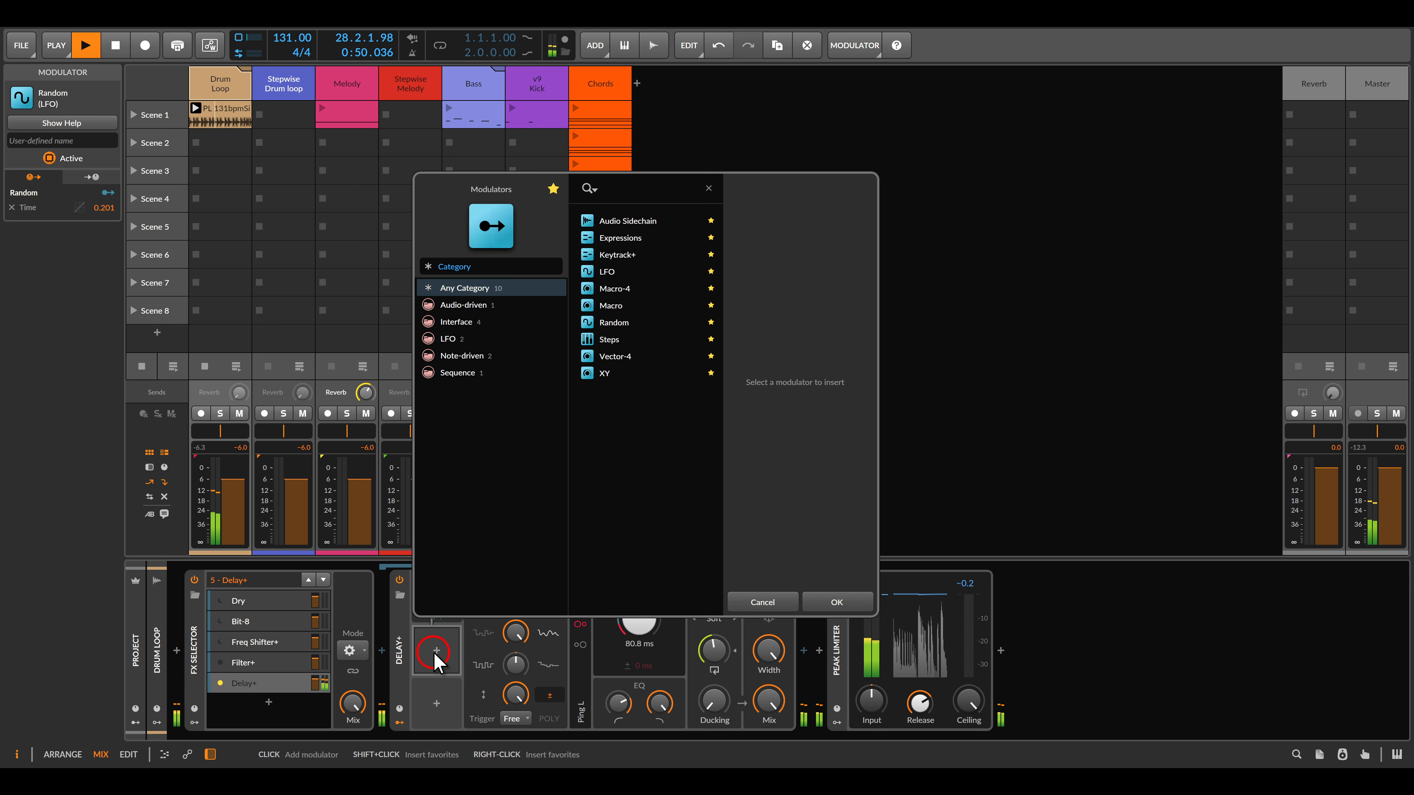
pyautogui.doubleClick(602, 350)
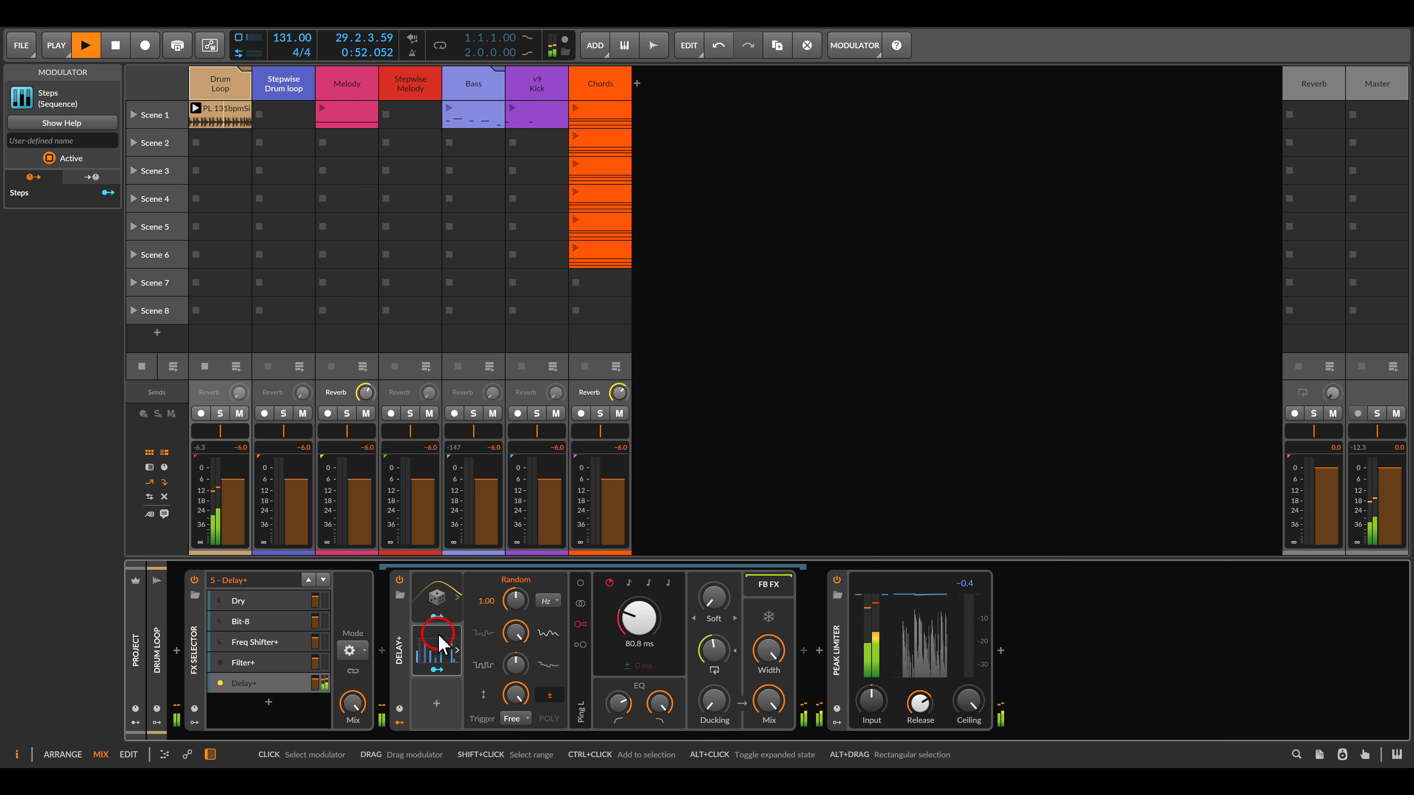
pyautogui.click(440, 649)
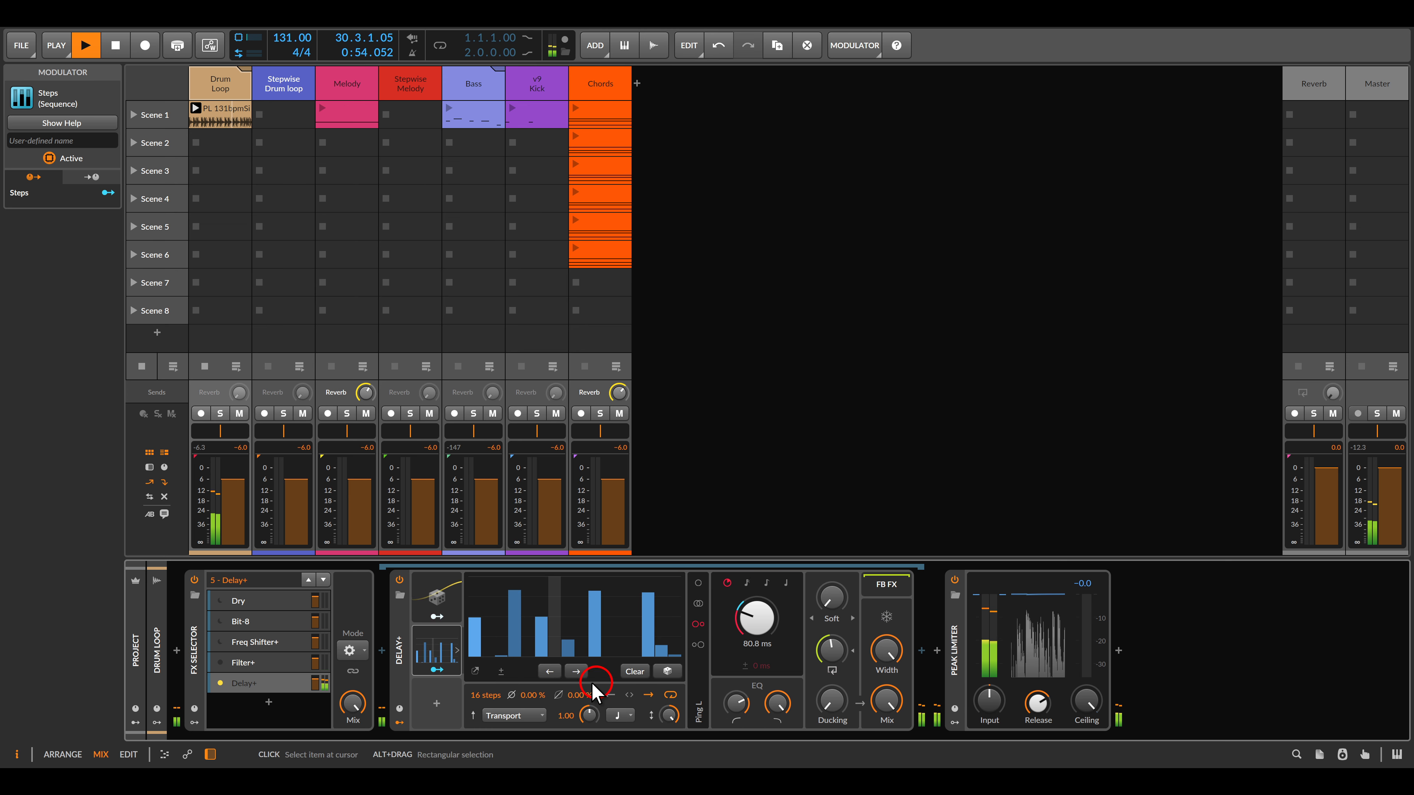
pyautogui.click(501, 671)
pyautogui.click(667, 671)
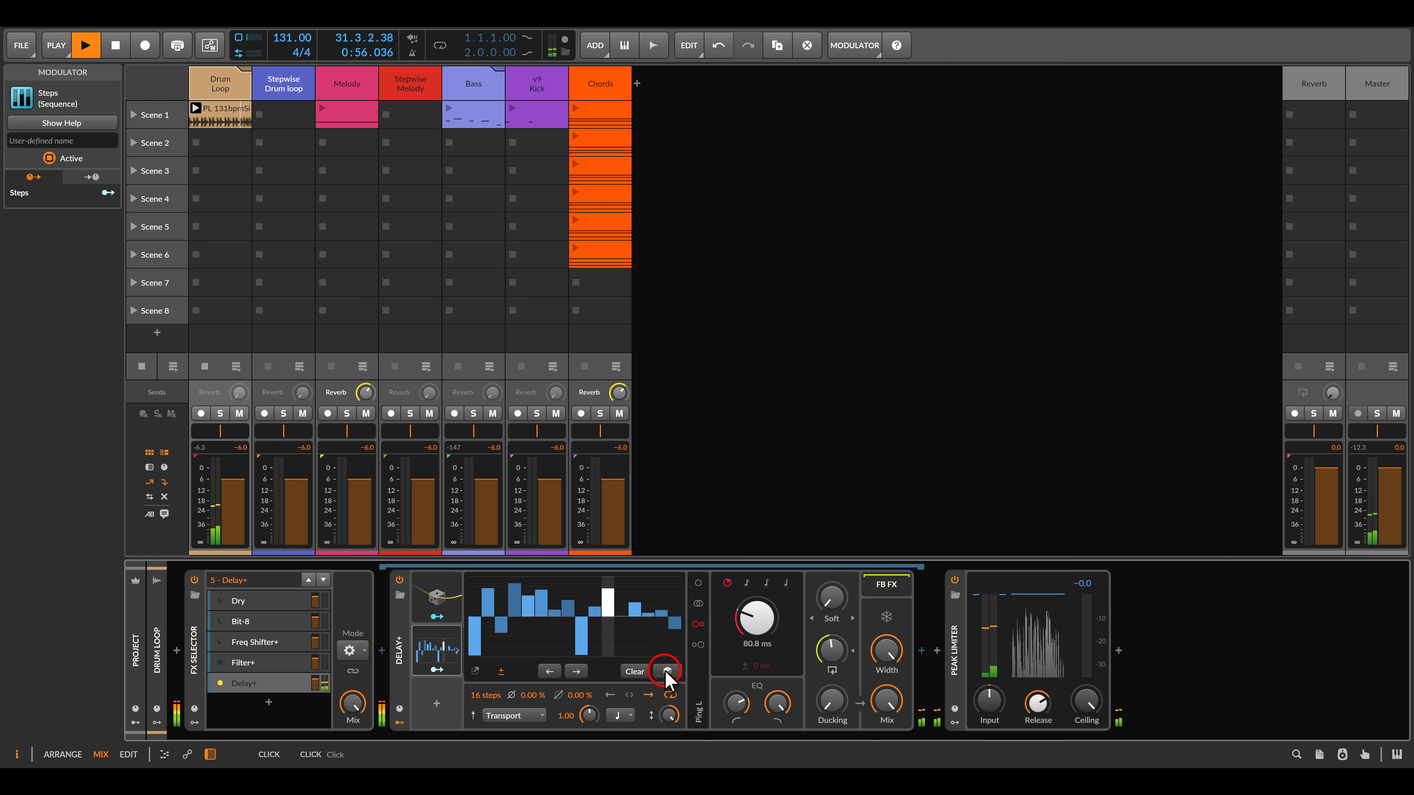
# Map the Steps modulator to the Delay+ freeze switch at 1.000 and lower the Delay+ layer's volume to about -4 dB
pyautogui.click(437, 670)
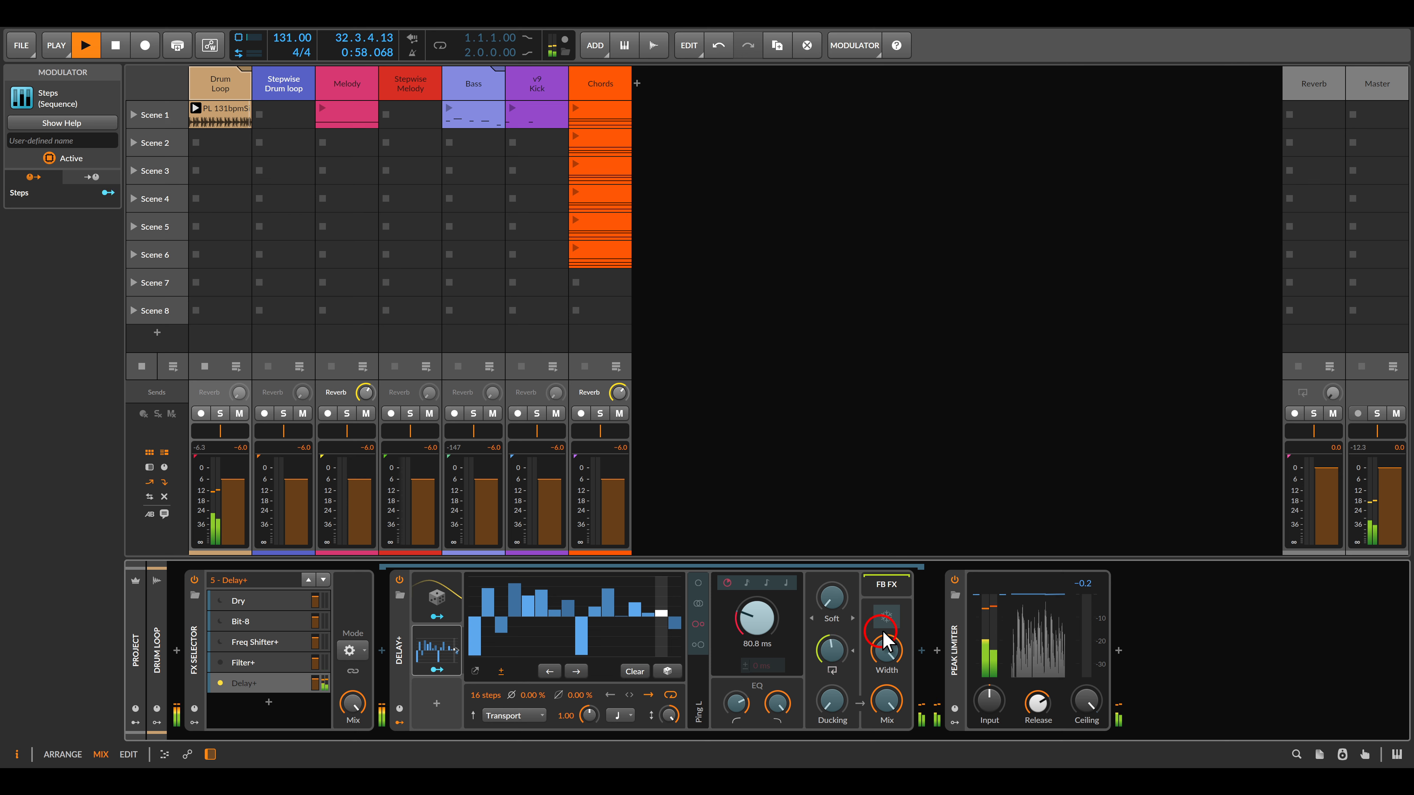
pyautogui.click(886, 617)
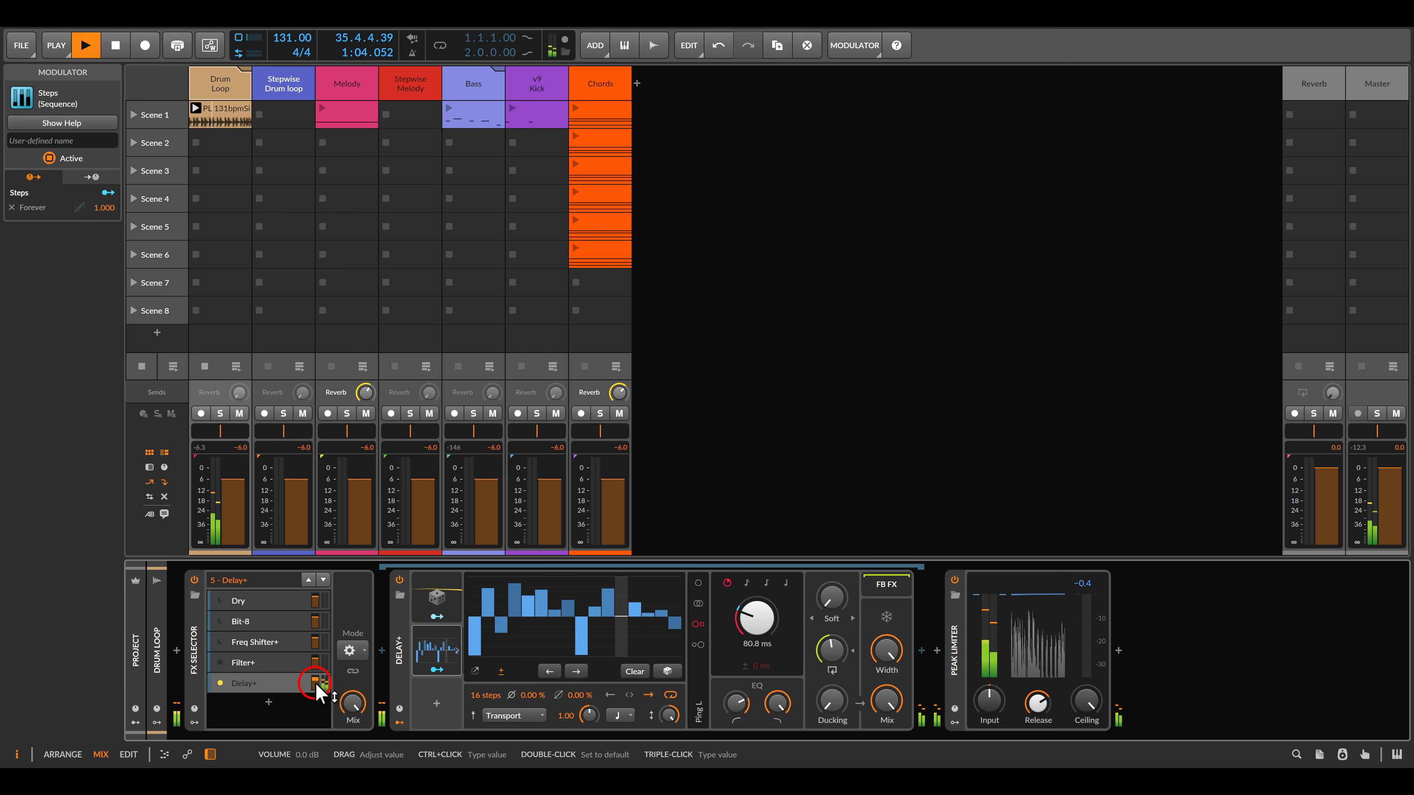
pyautogui.moveTo(314, 683); pyautogui.dragTo(315, 684)
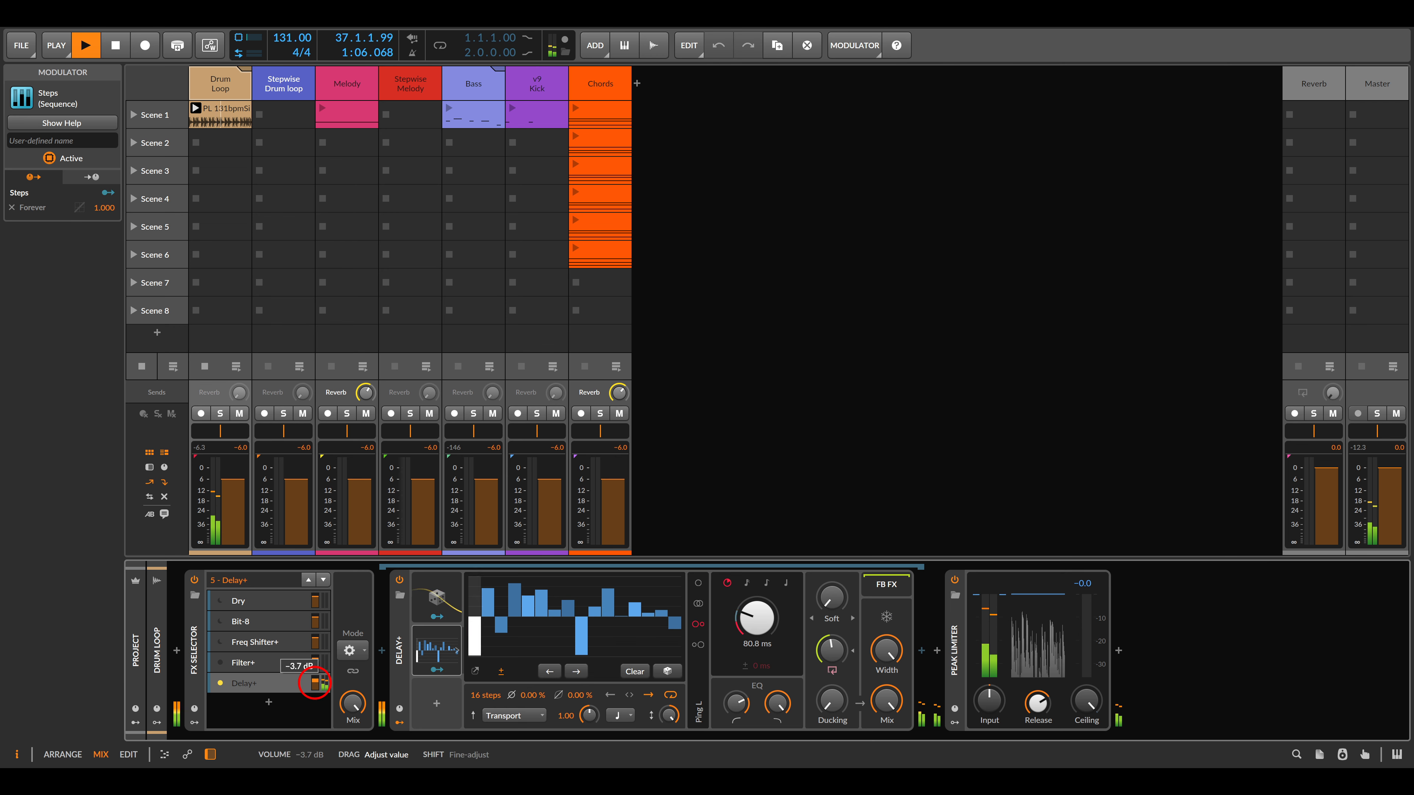
pyautogui.moveTo(505, 641); pyautogui.dragTo(518, 646)
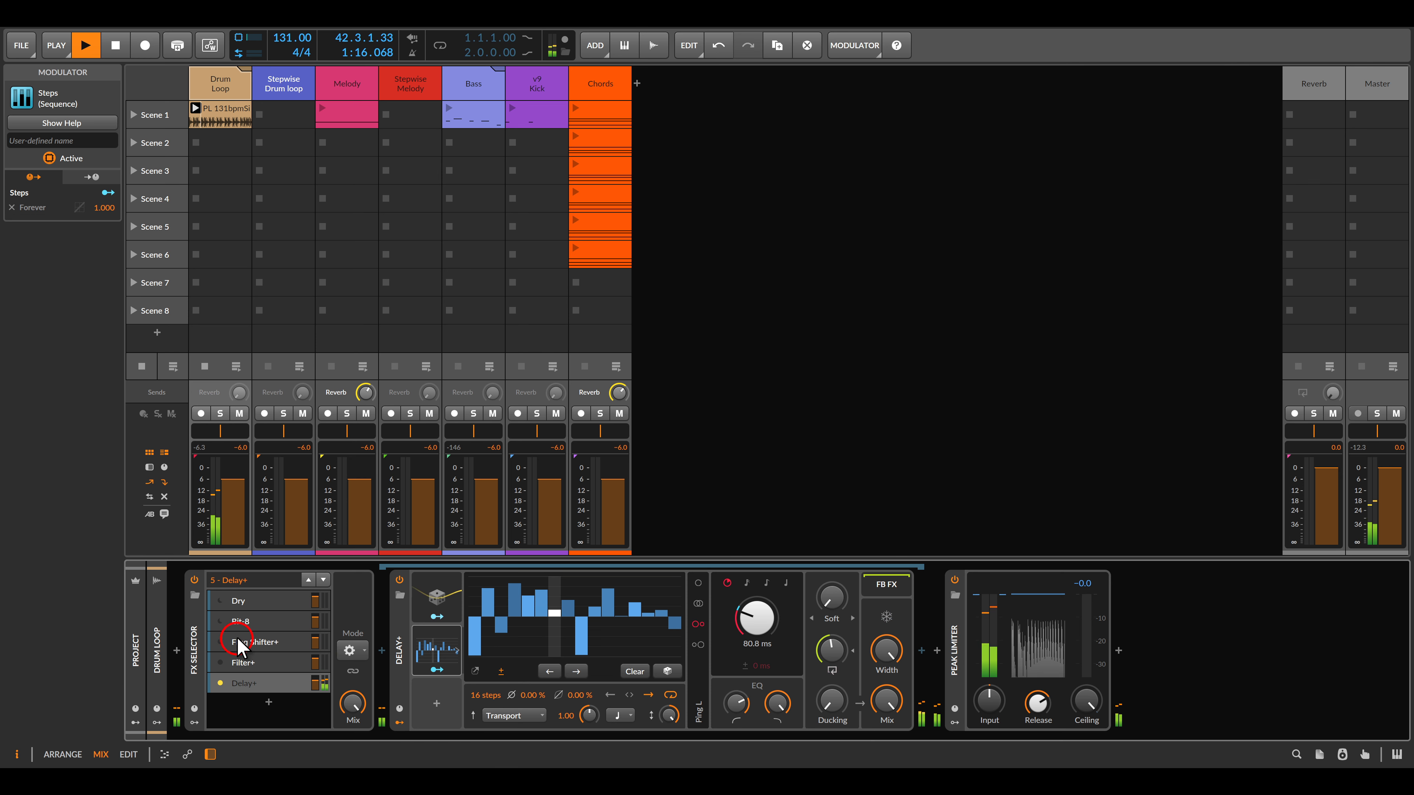
# Audition the FX Selector layers Dry, Bit-8, Freq Shifter+, Filter+ and Delay+ in turn, returning to Dry before stopping playback
pyautogui.click(220, 601)
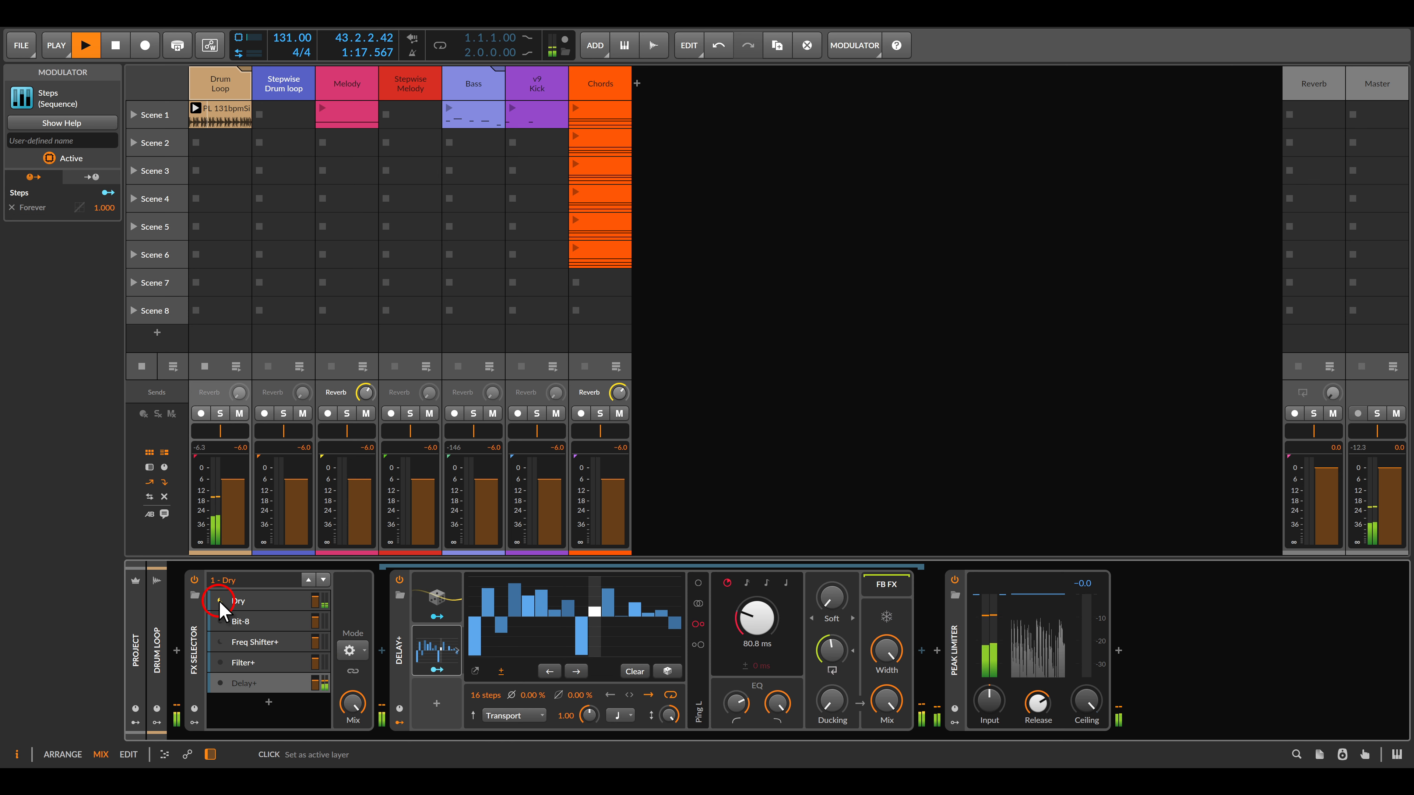
pyautogui.click(220, 622)
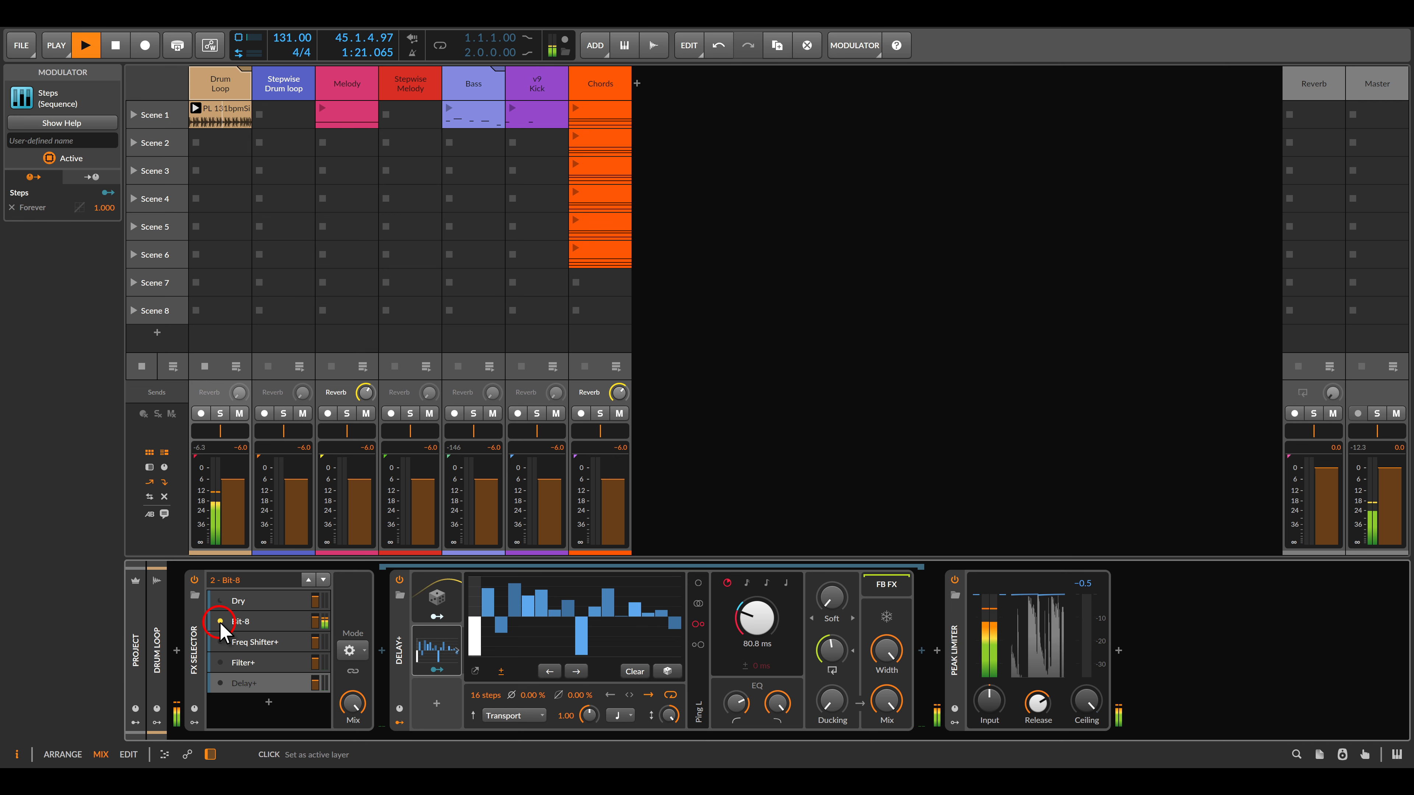
pyautogui.click(222, 645)
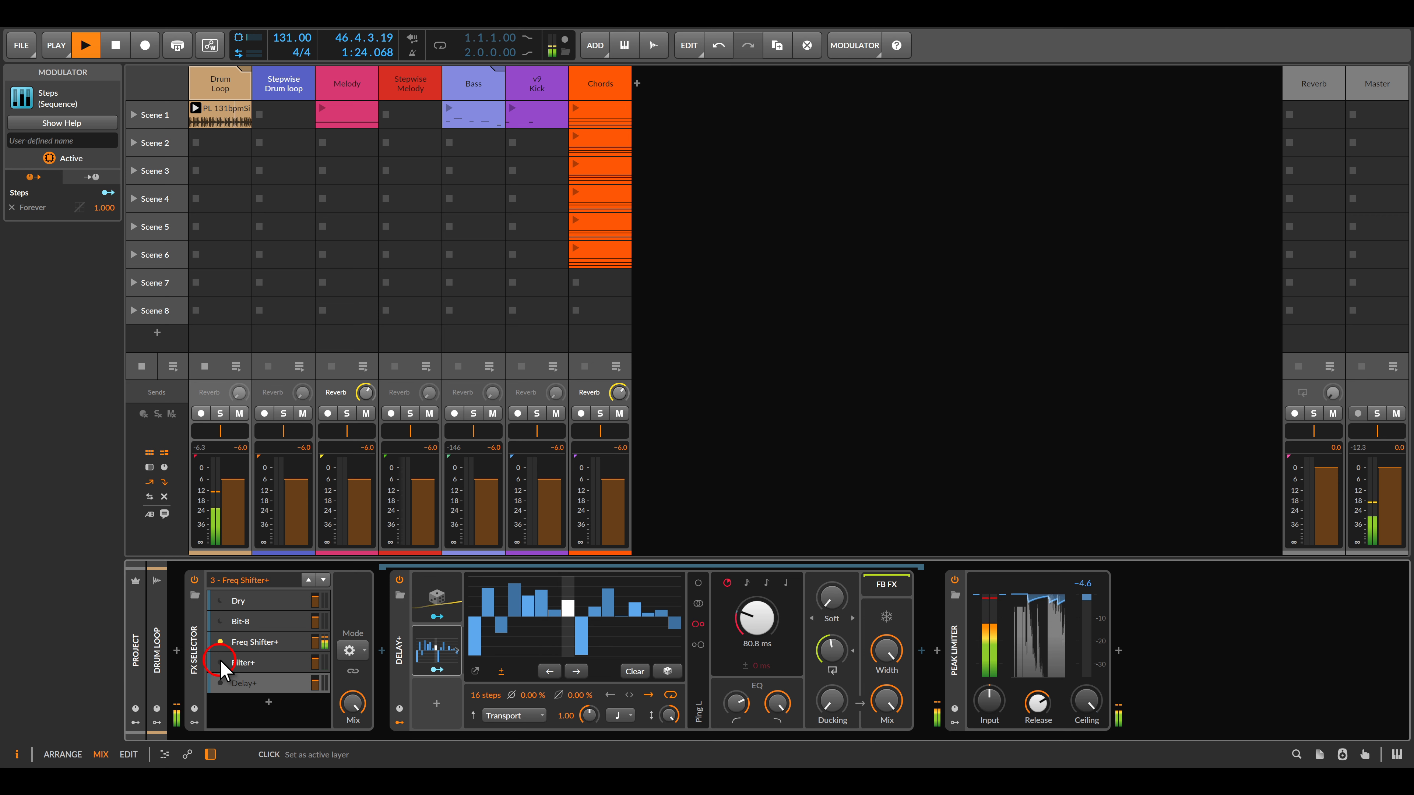
pyautogui.click(221, 662)
pyautogui.click(221, 683)
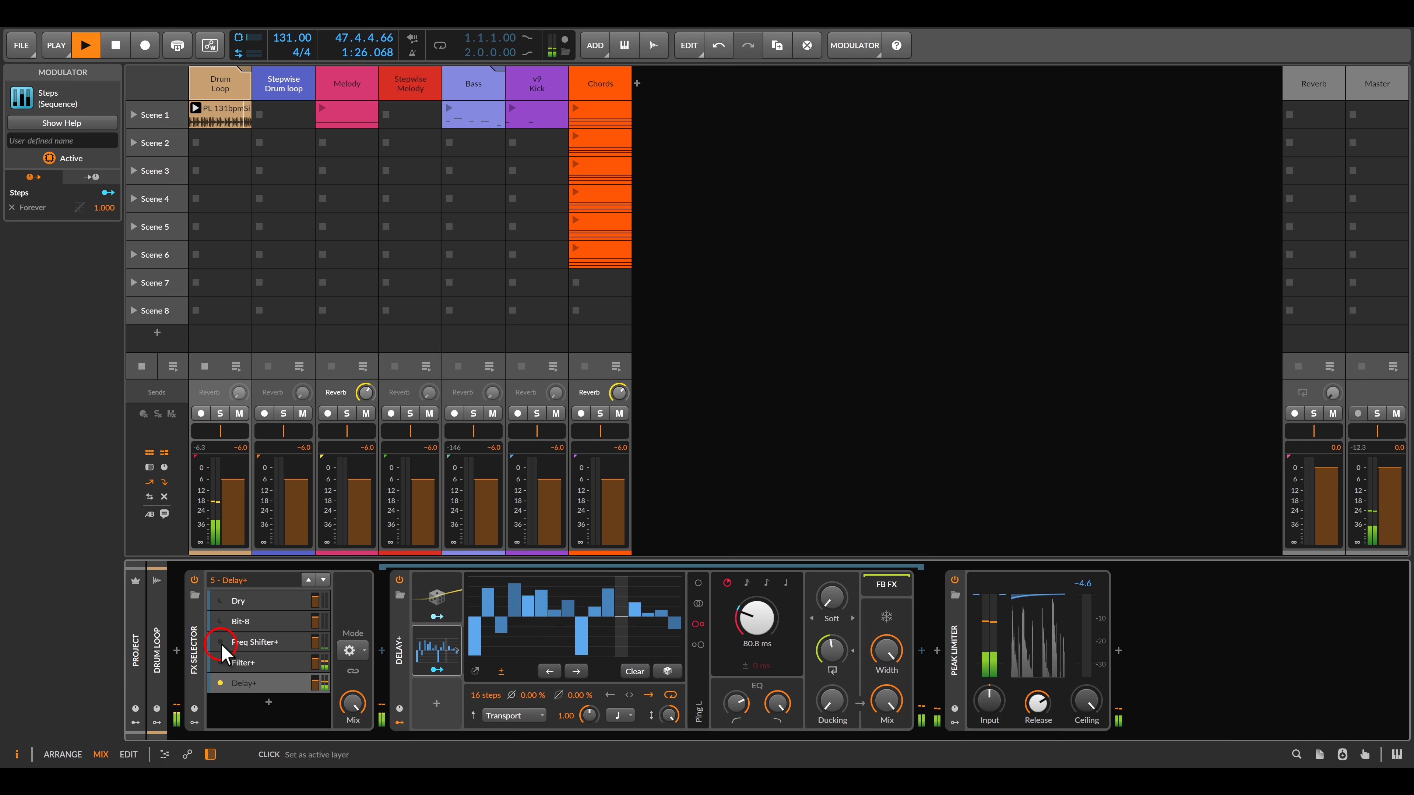
pyautogui.click(219, 603)
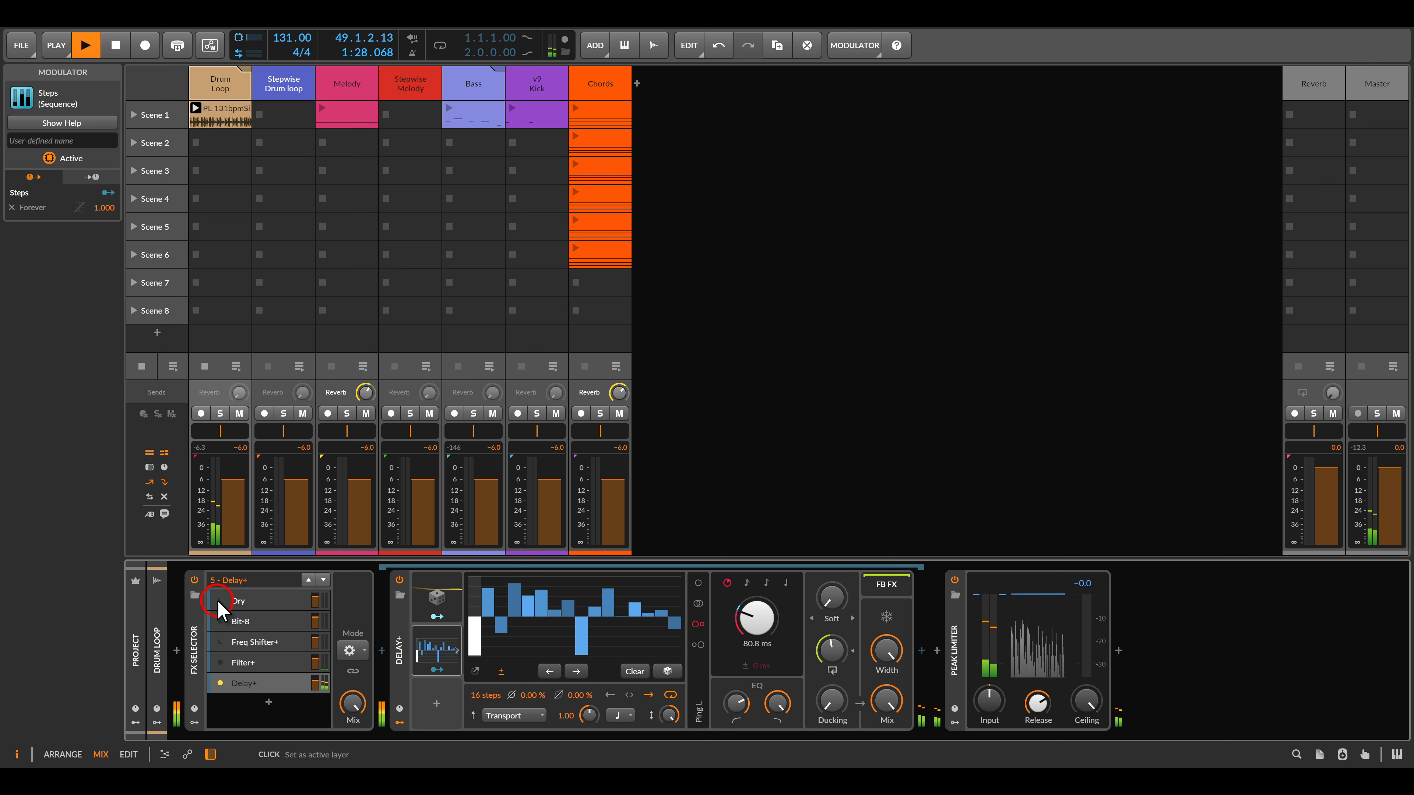
pyautogui.click(258, 618)
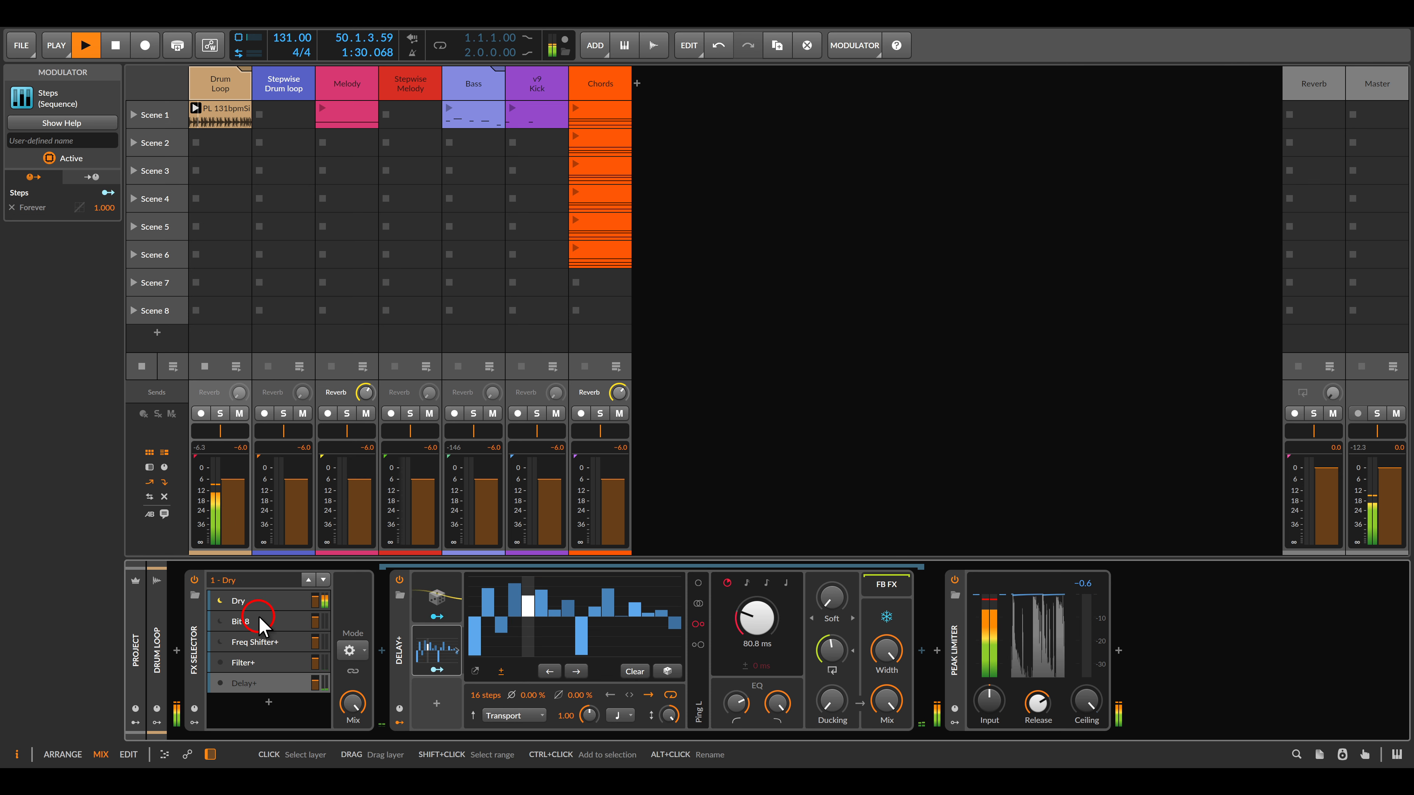
pyautogui.click(278, 619)
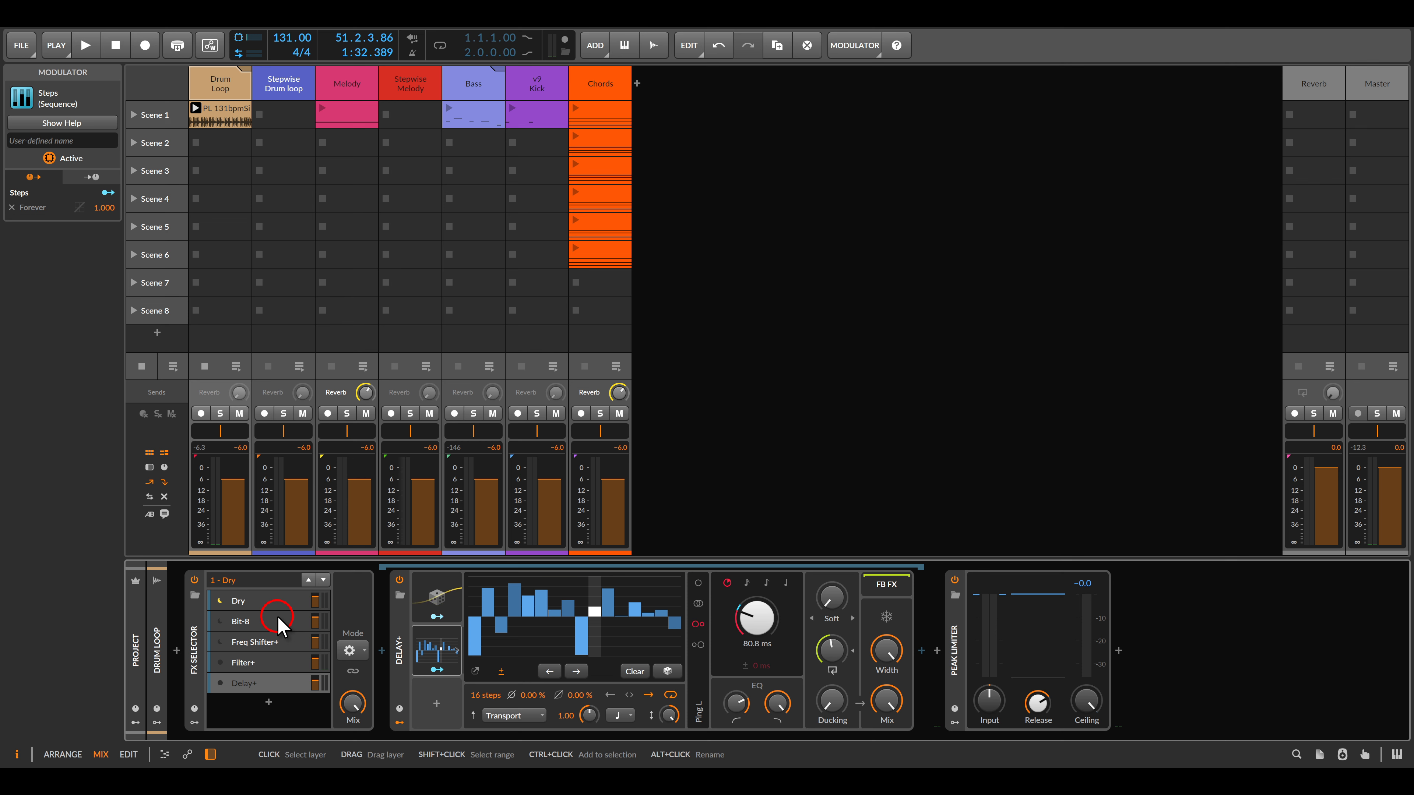
# Set the FX Selector's note source to the Stepwise device on the Stepwise Drum loop track and its mode to Keyswitches
pyautogui.click(284, 89)
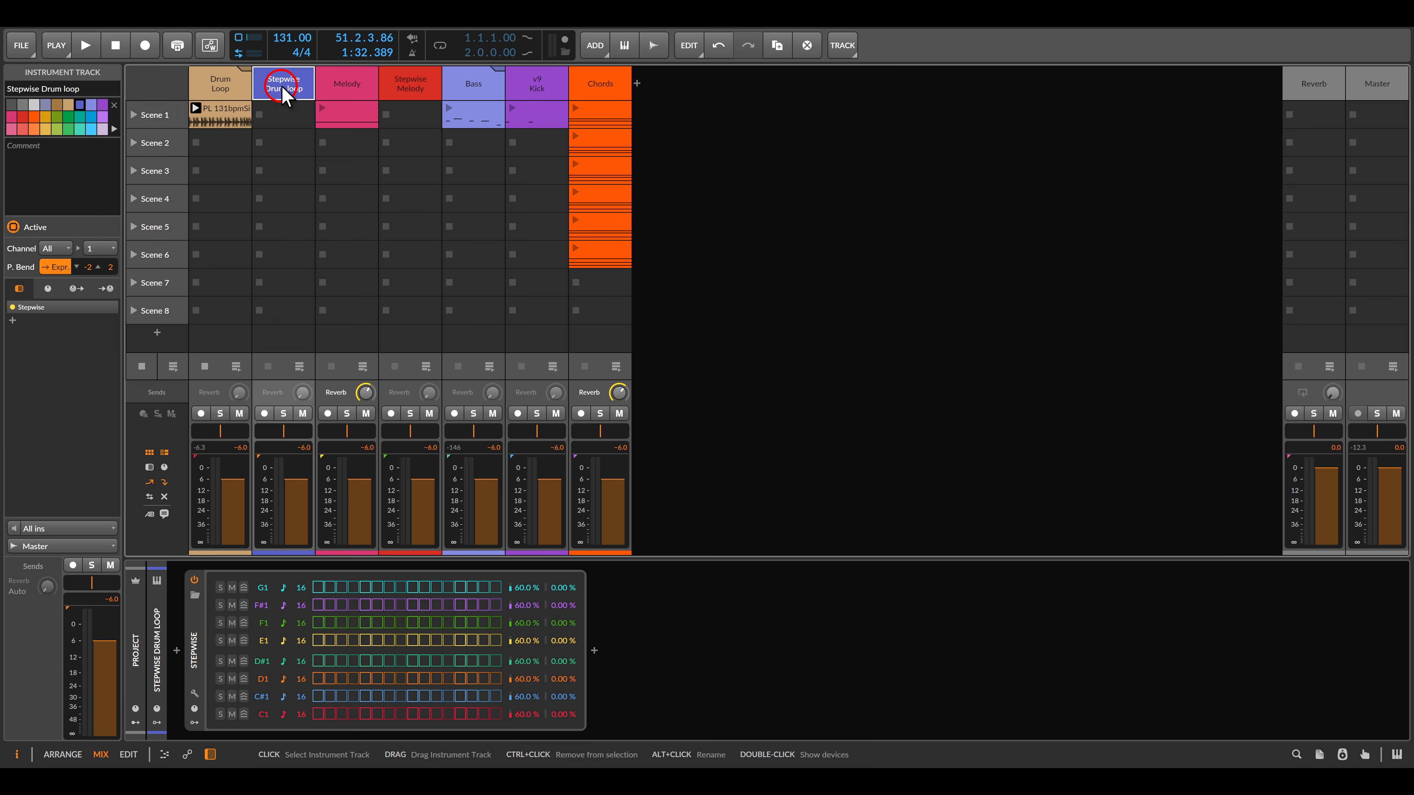
pyautogui.click(310, 214)
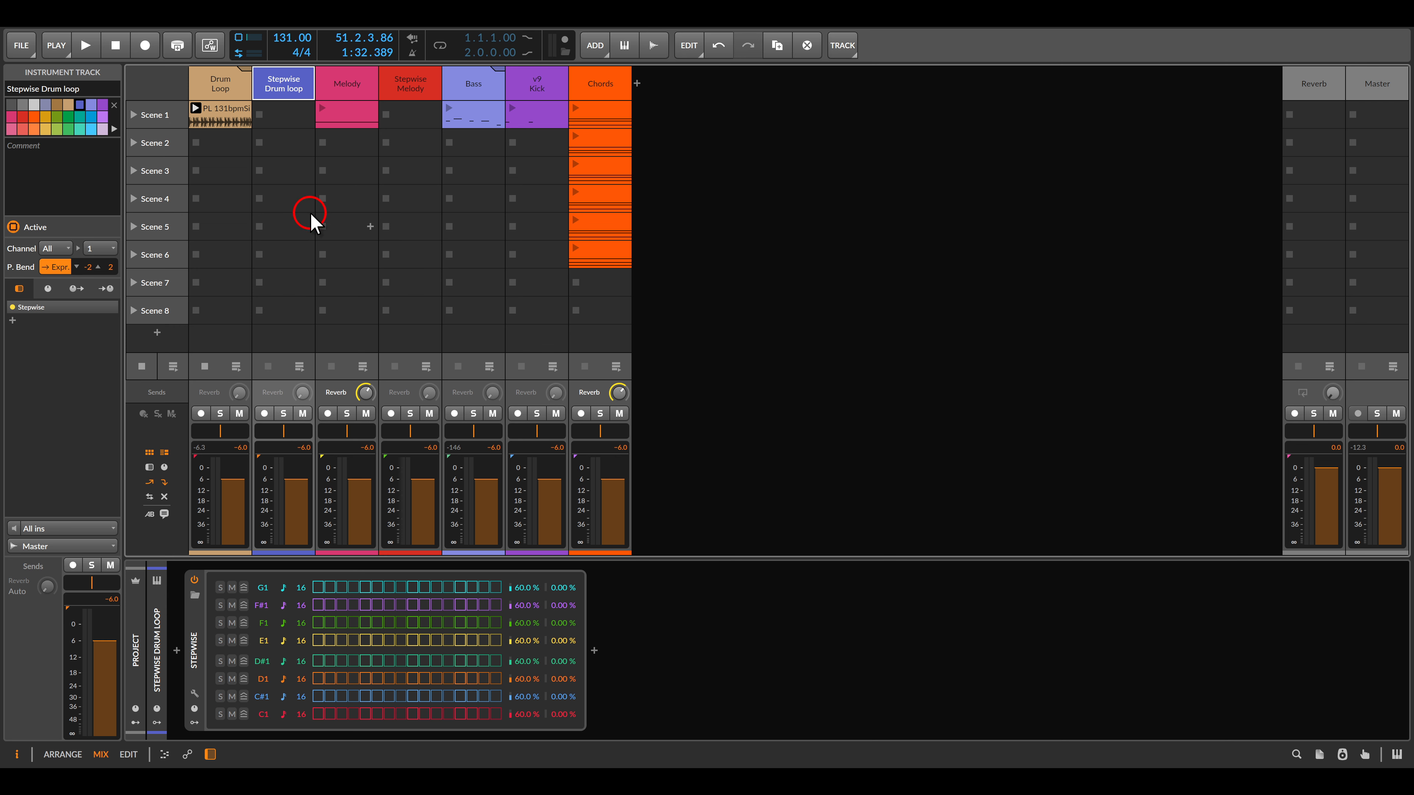
pyautogui.click(220, 114)
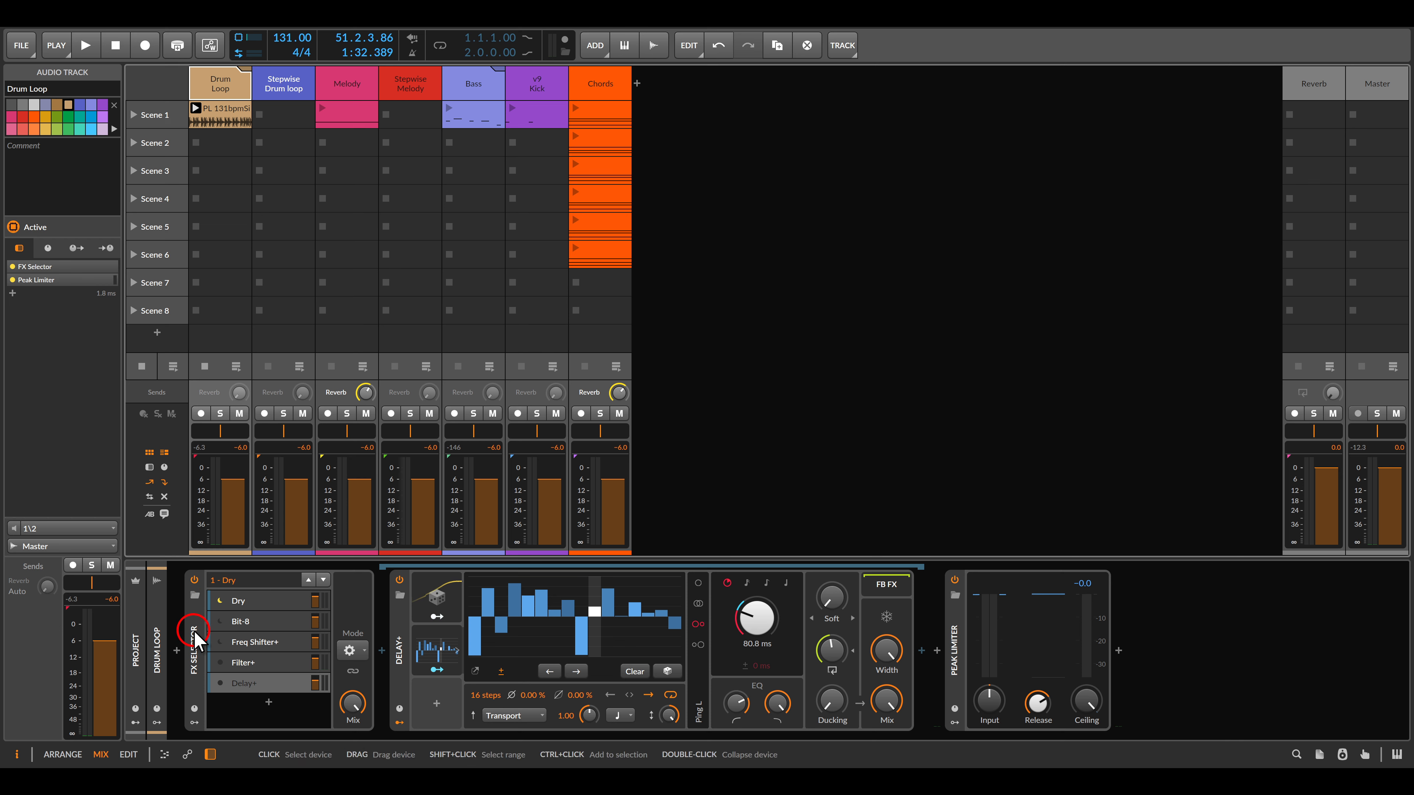
pyautogui.click(192, 640)
pyautogui.click(146, 367)
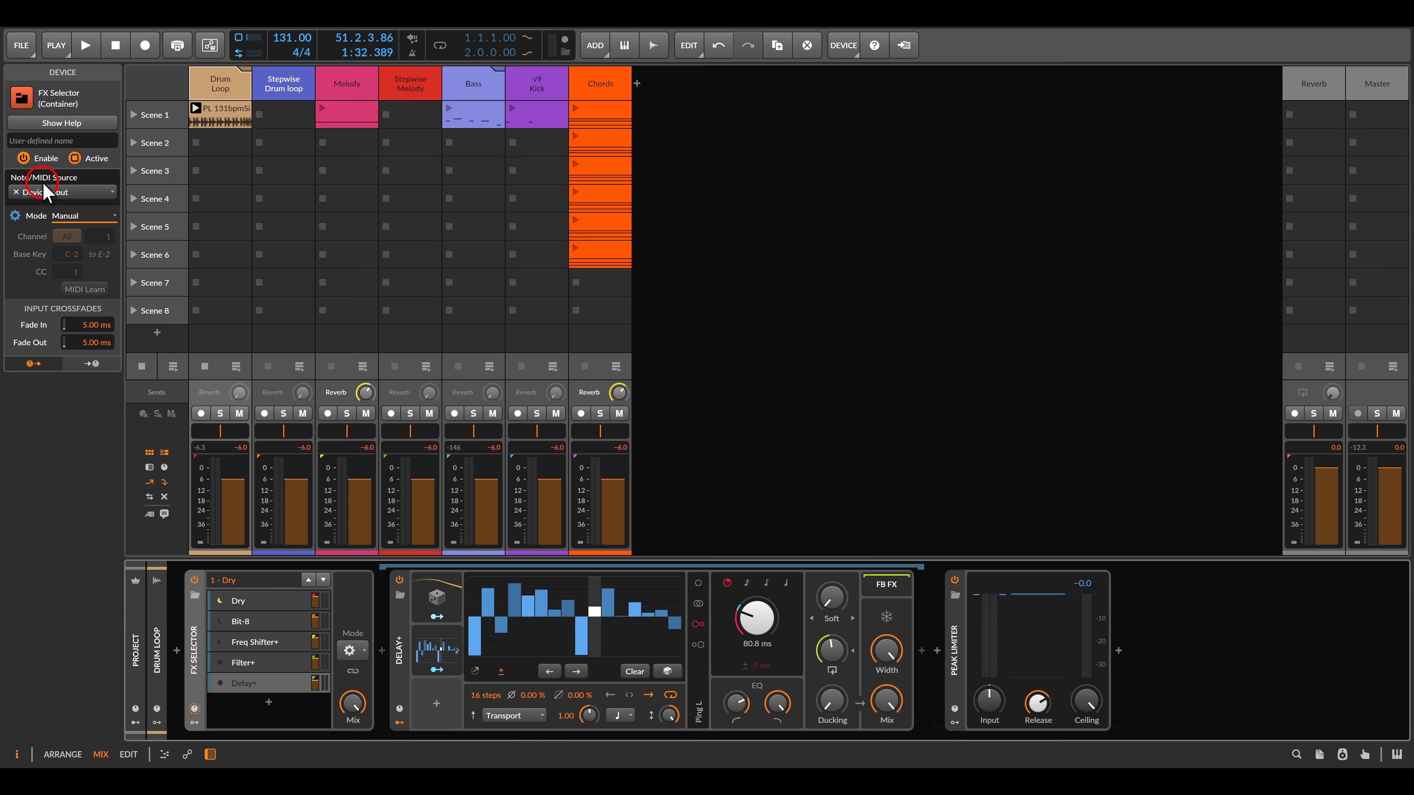
pyautogui.click(59, 192)
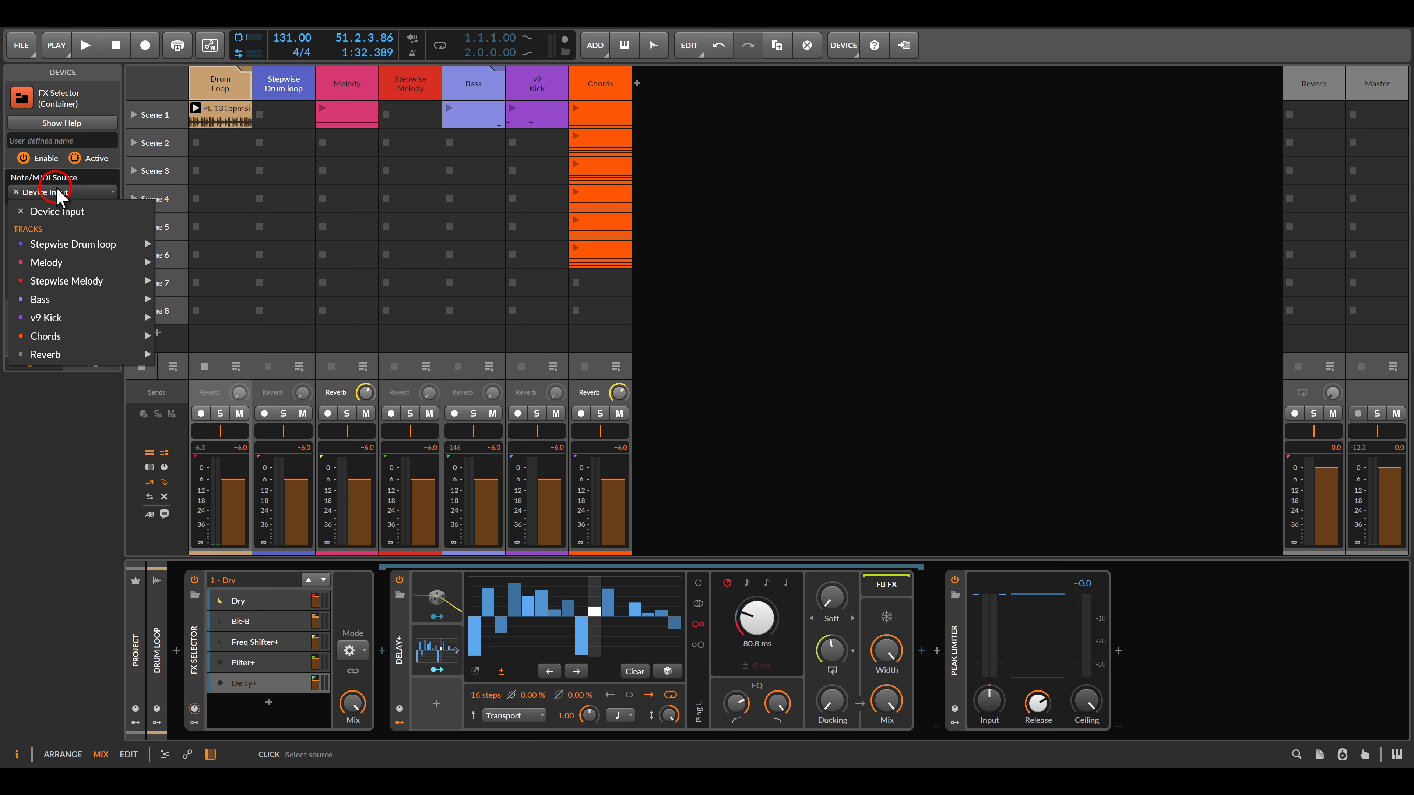
pyautogui.moveTo(83, 246)
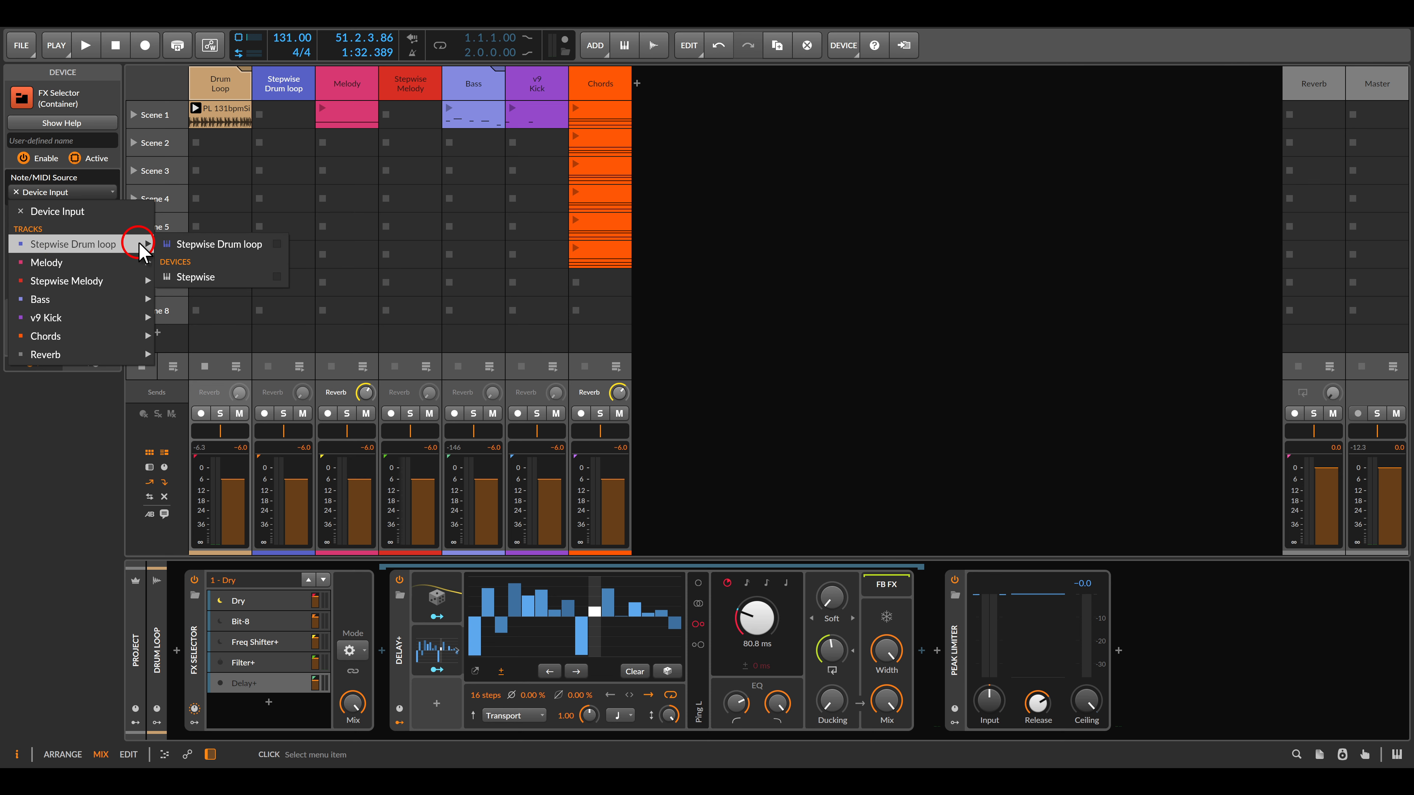
pyautogui.click(189, 277)
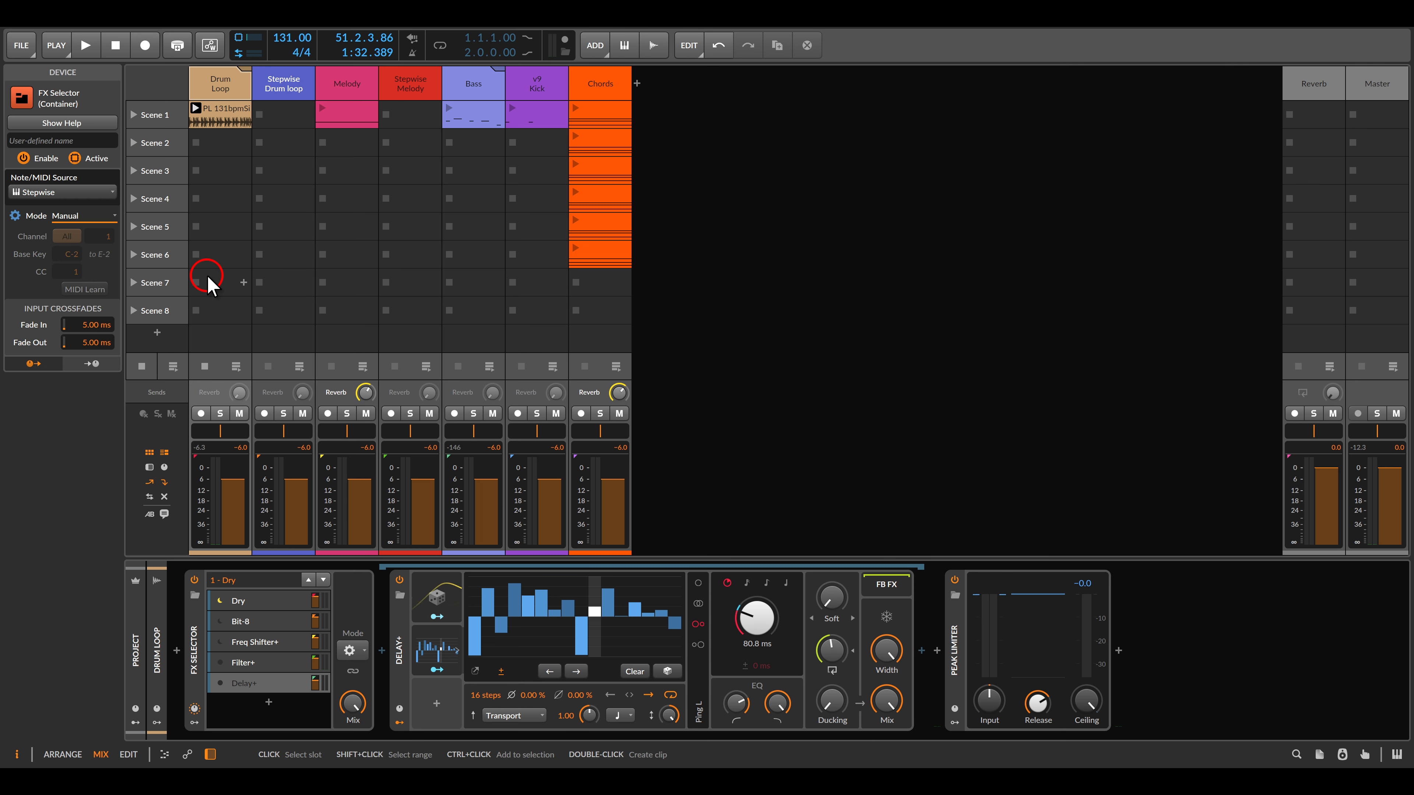
pyautogui.click(109, 220)
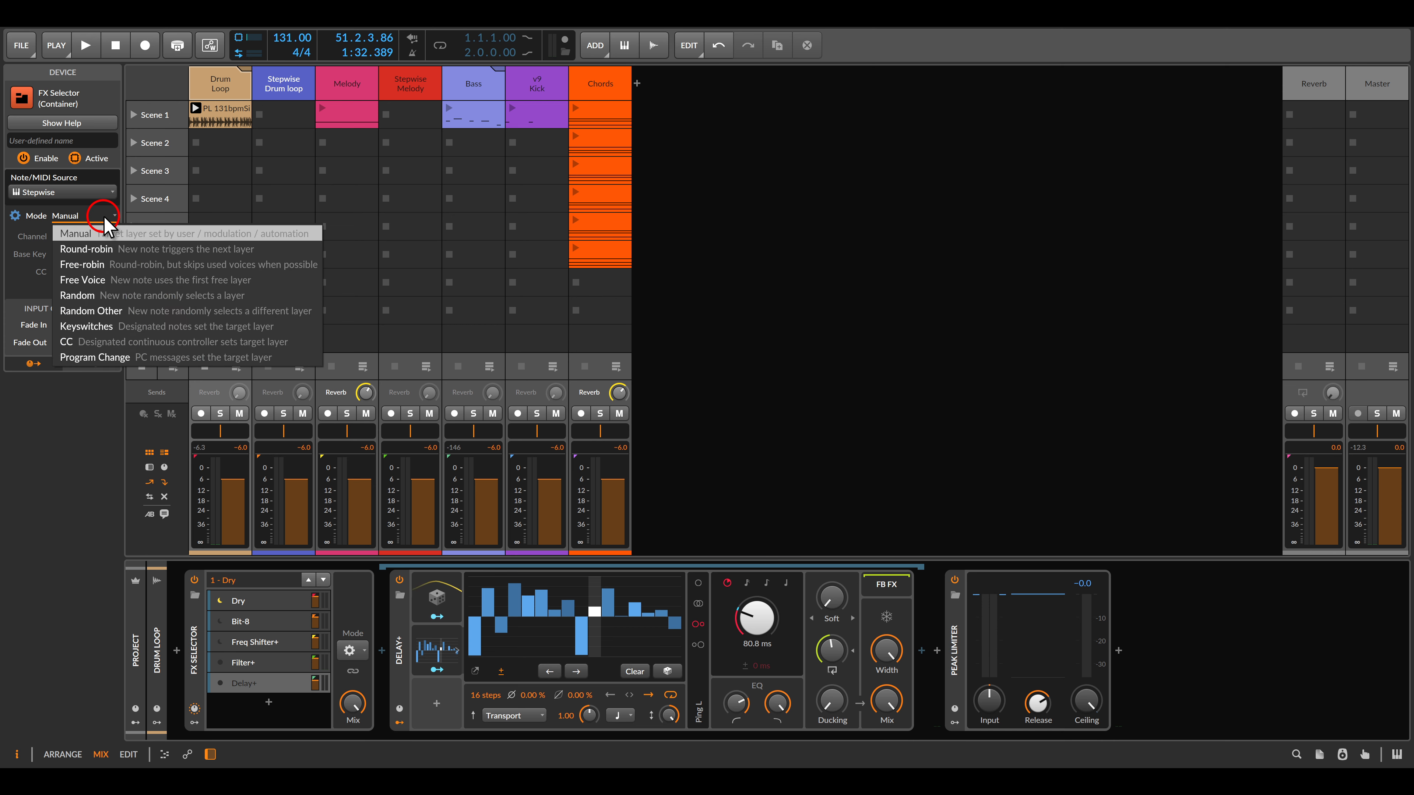
pyautogui.click(138, 335)
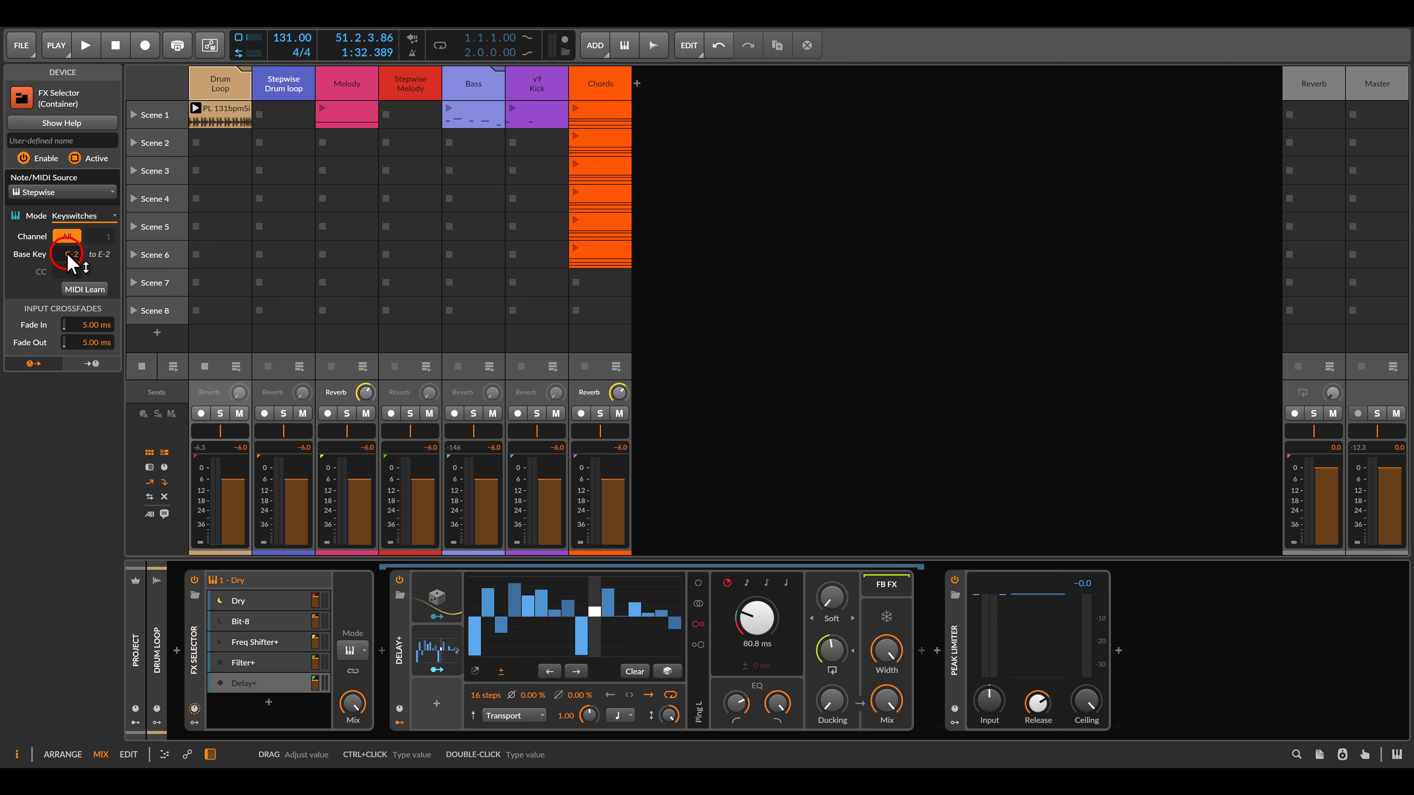
# Enable the first C1 step in Stepwise and use MIDI Learn during playback to set the FX Selector's base key to C1
pyautogui.click(272, 90)
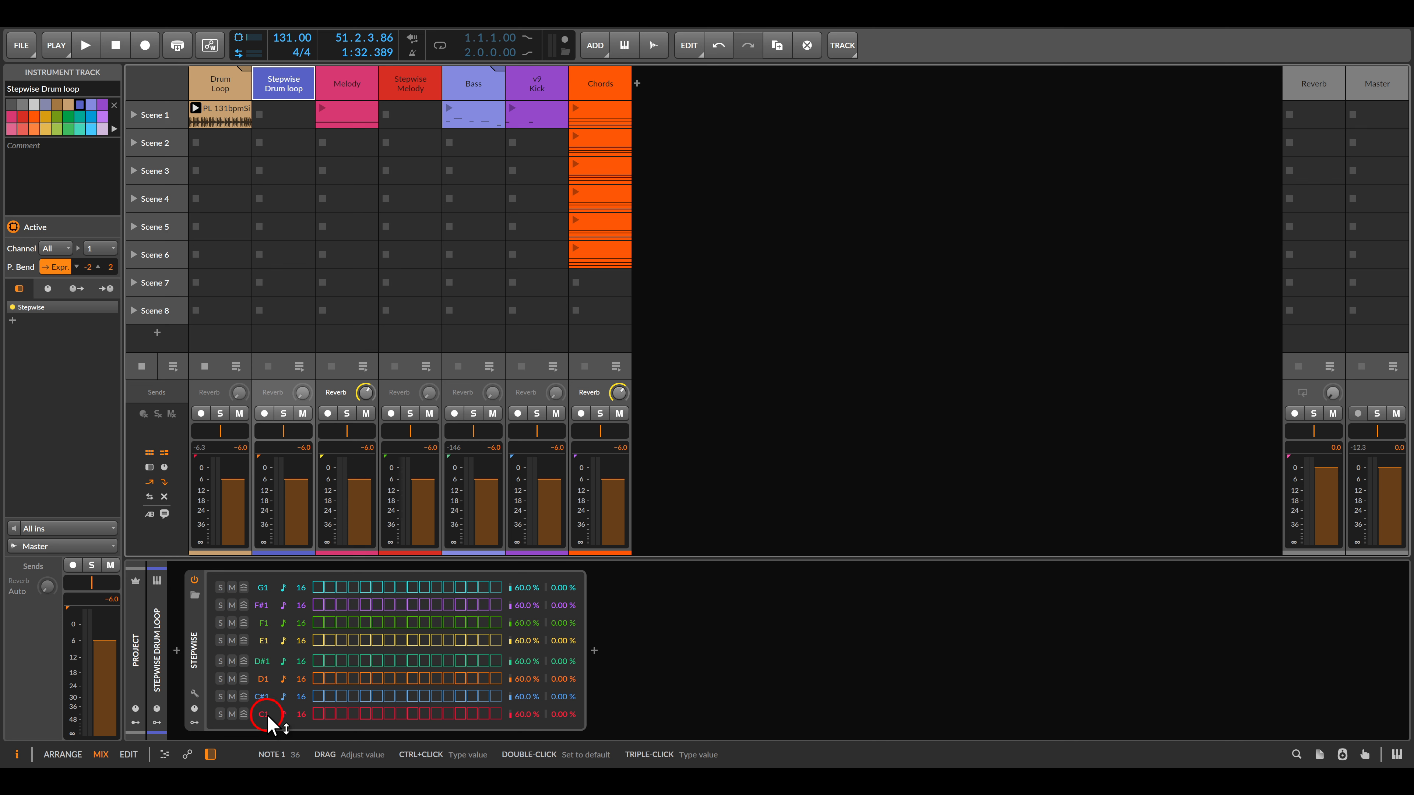
pyautogui.click(318, 714)
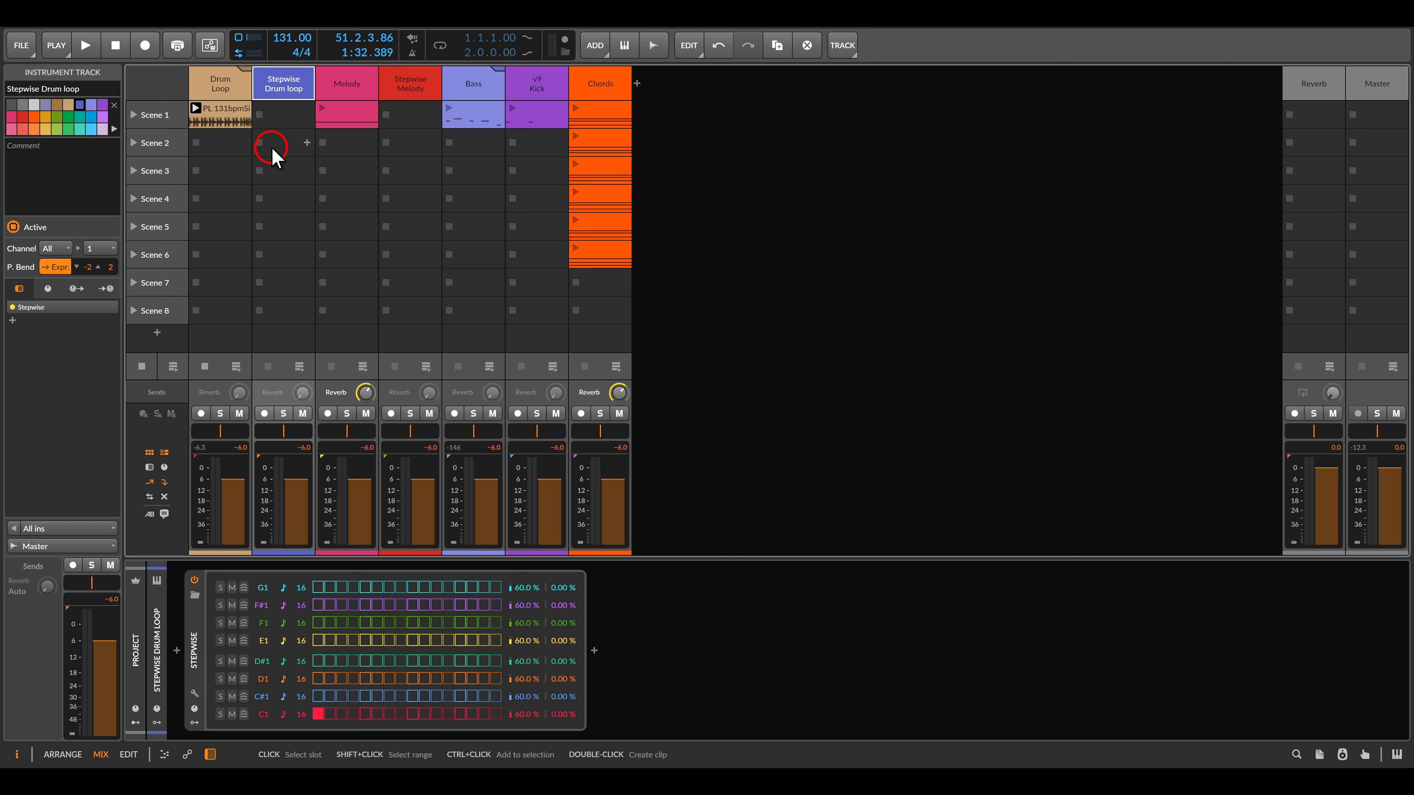
pyautogui.click(221, 87)
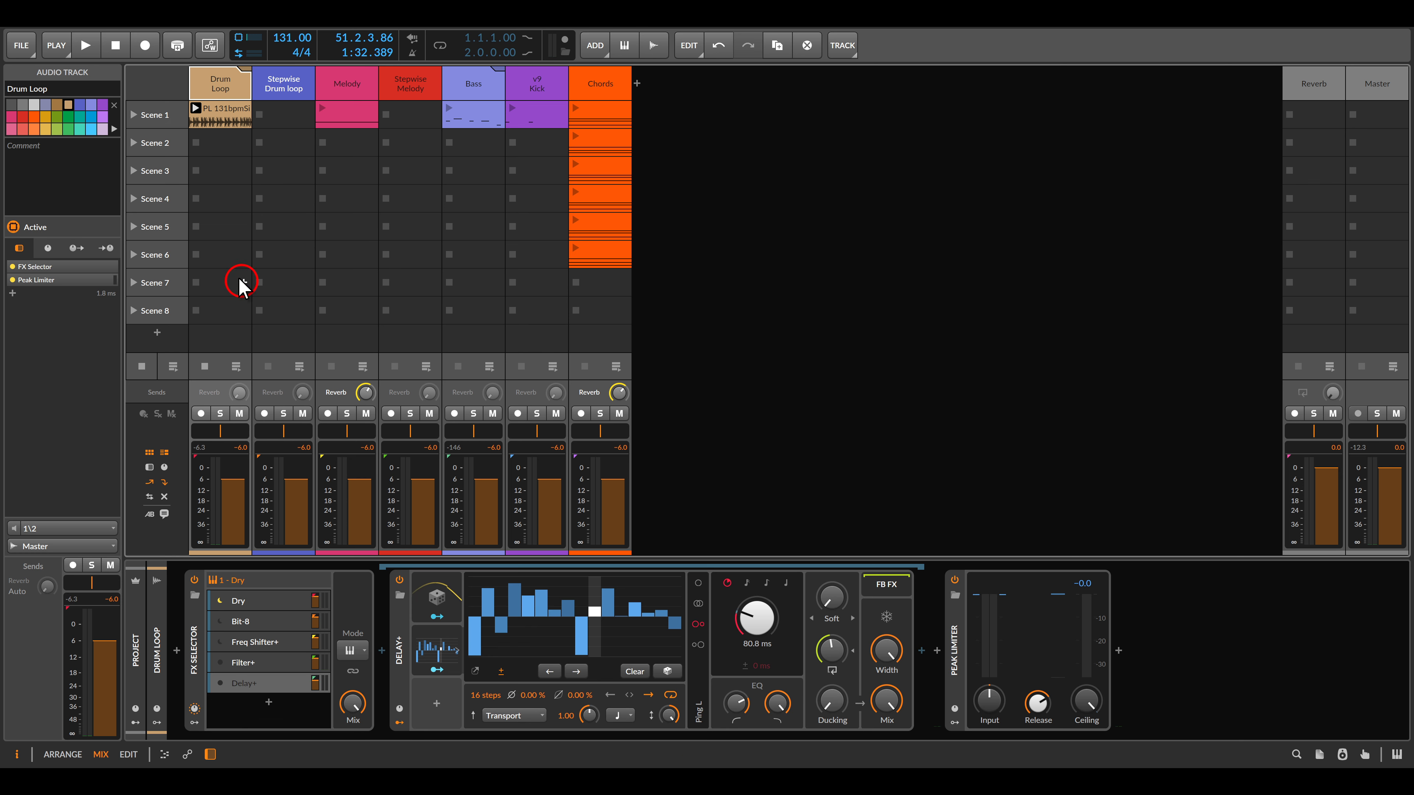
pyautogui.click(194, 646)
pyautogui.click(95, 289)
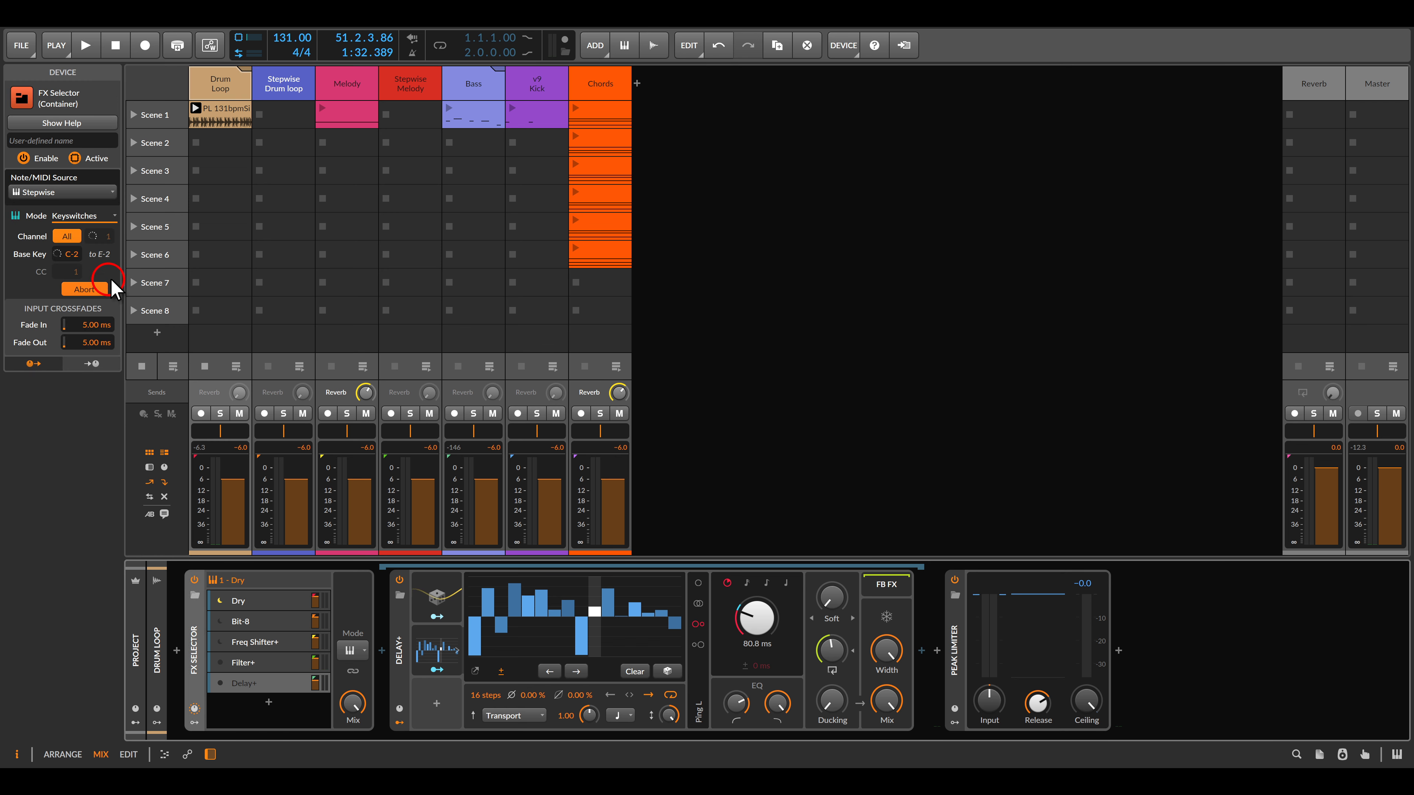
pyautogui.press('space')
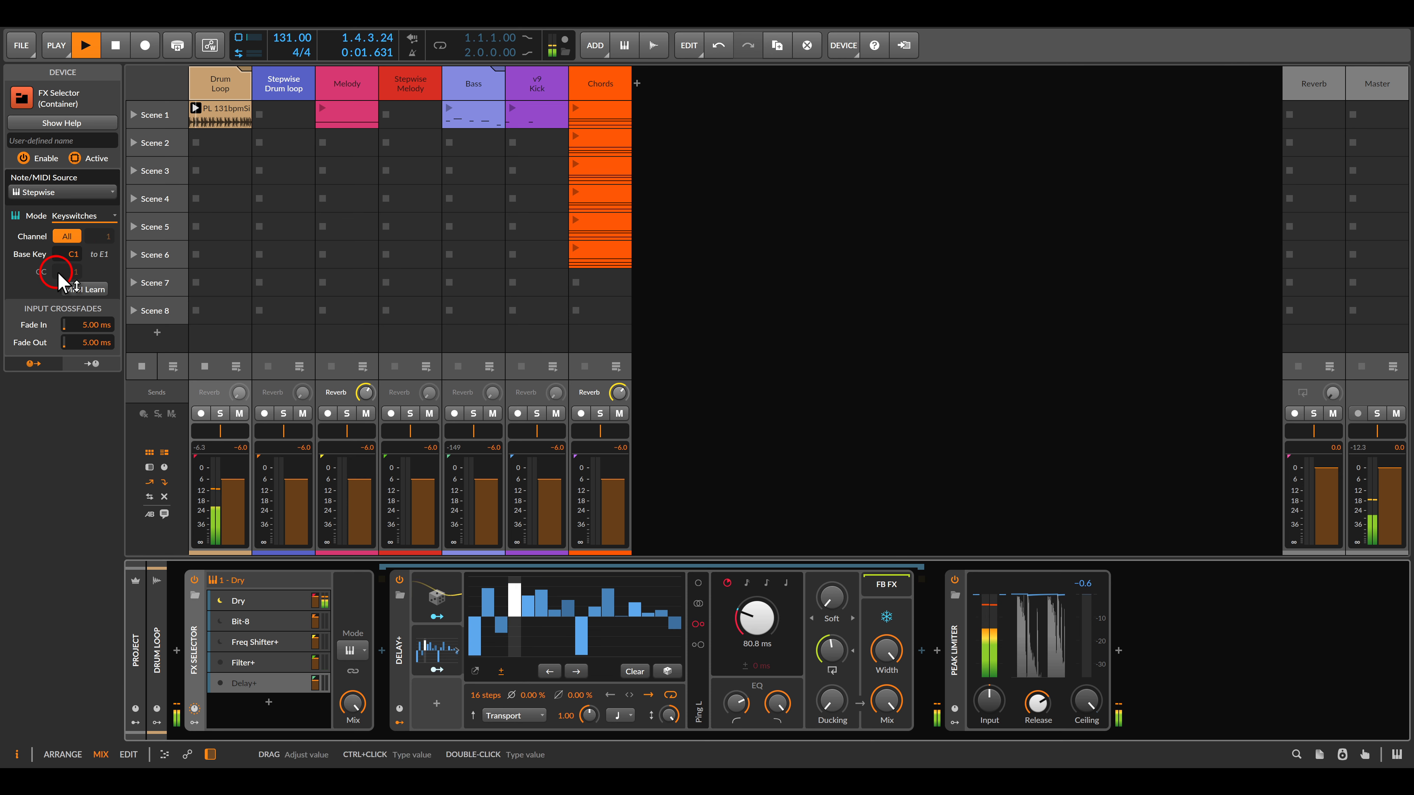
pyautogui.press('space')
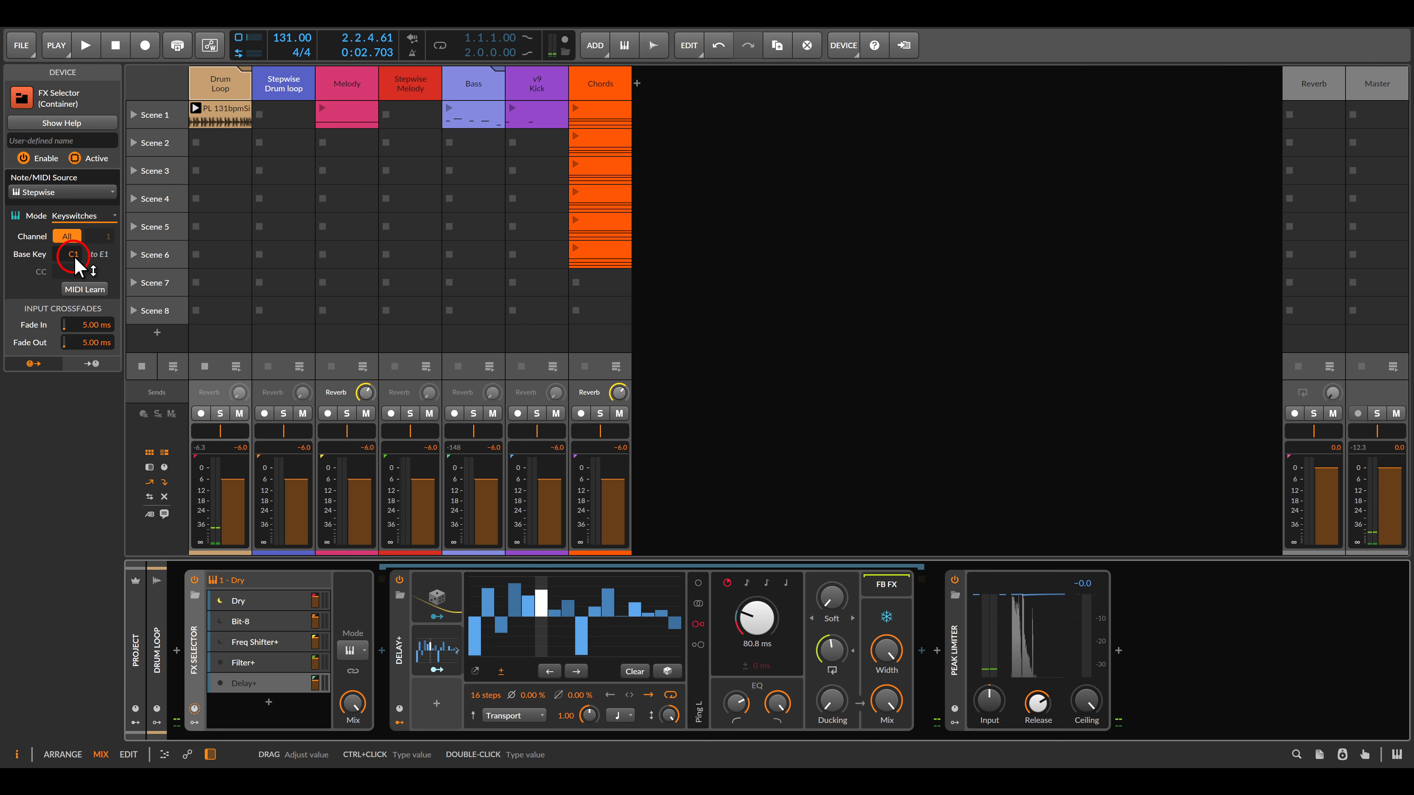
# Review the FX Selector's Dry, Bit-8, Freq Shifter+ and Delay+ layers in keyswitch order and return to Dry
pyautogui.click(257, 598)
pyautogui.click(258, 601)
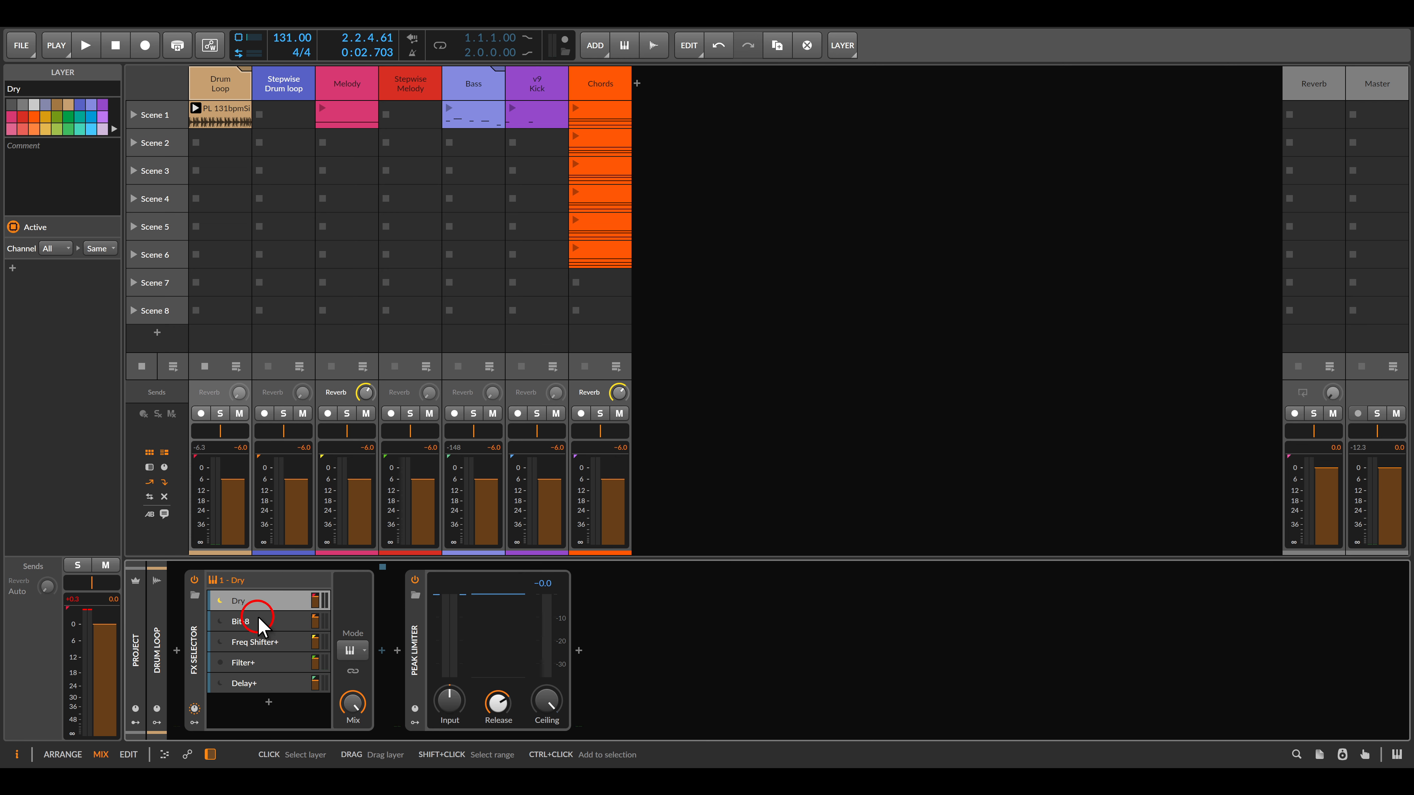
pyautogui.click(259, 621)
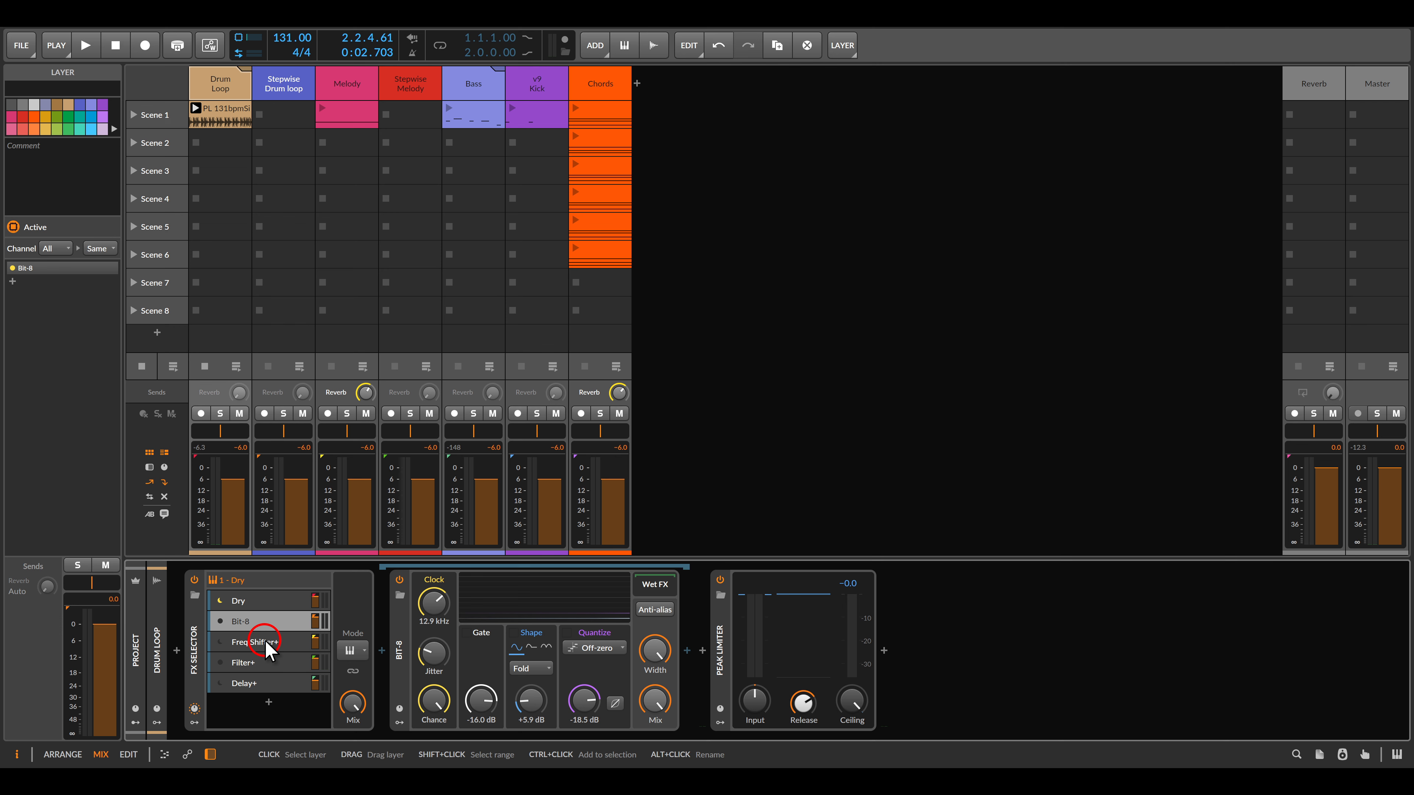
pyautogui.click(266, 641)
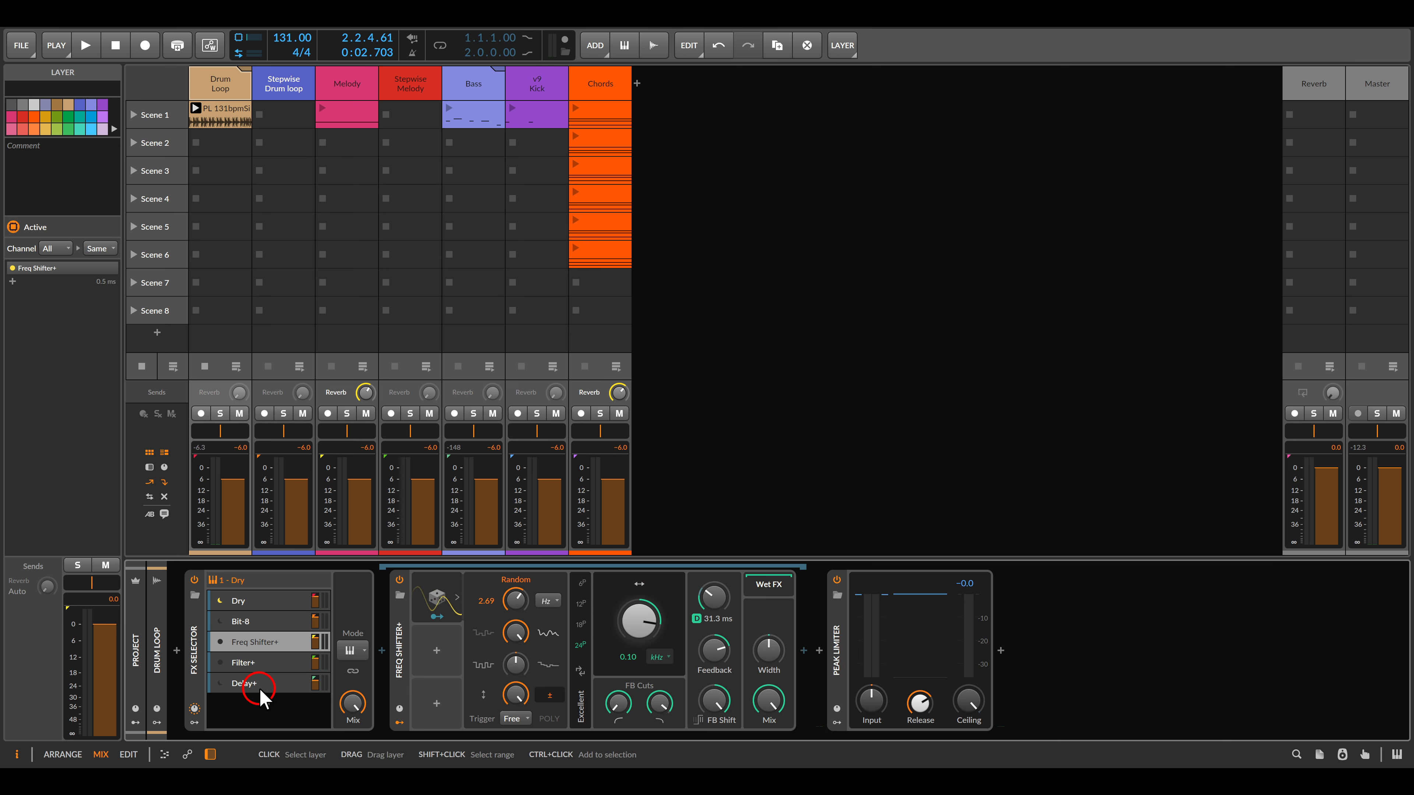
pyautogui.click(275, 683)
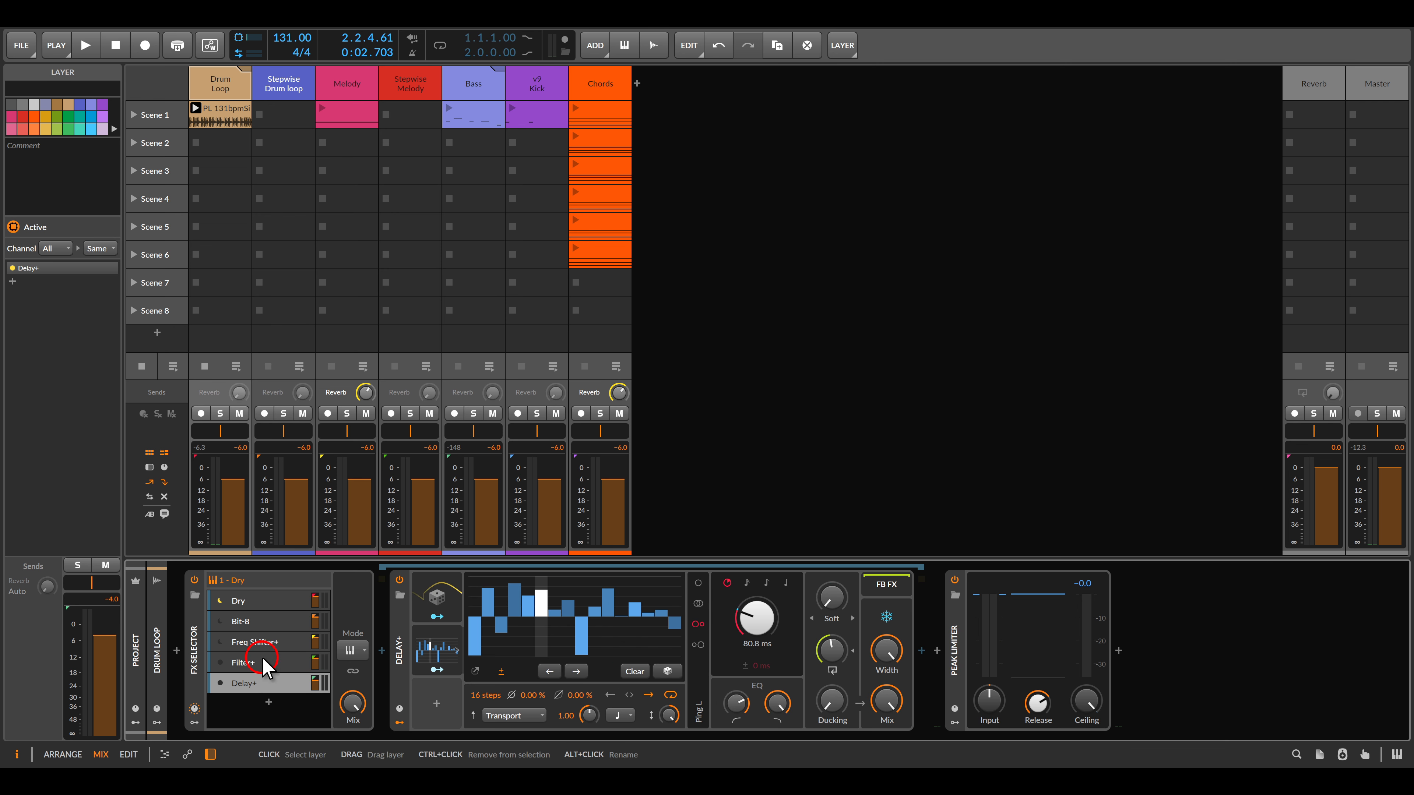
pyautogui.click(247, 602)
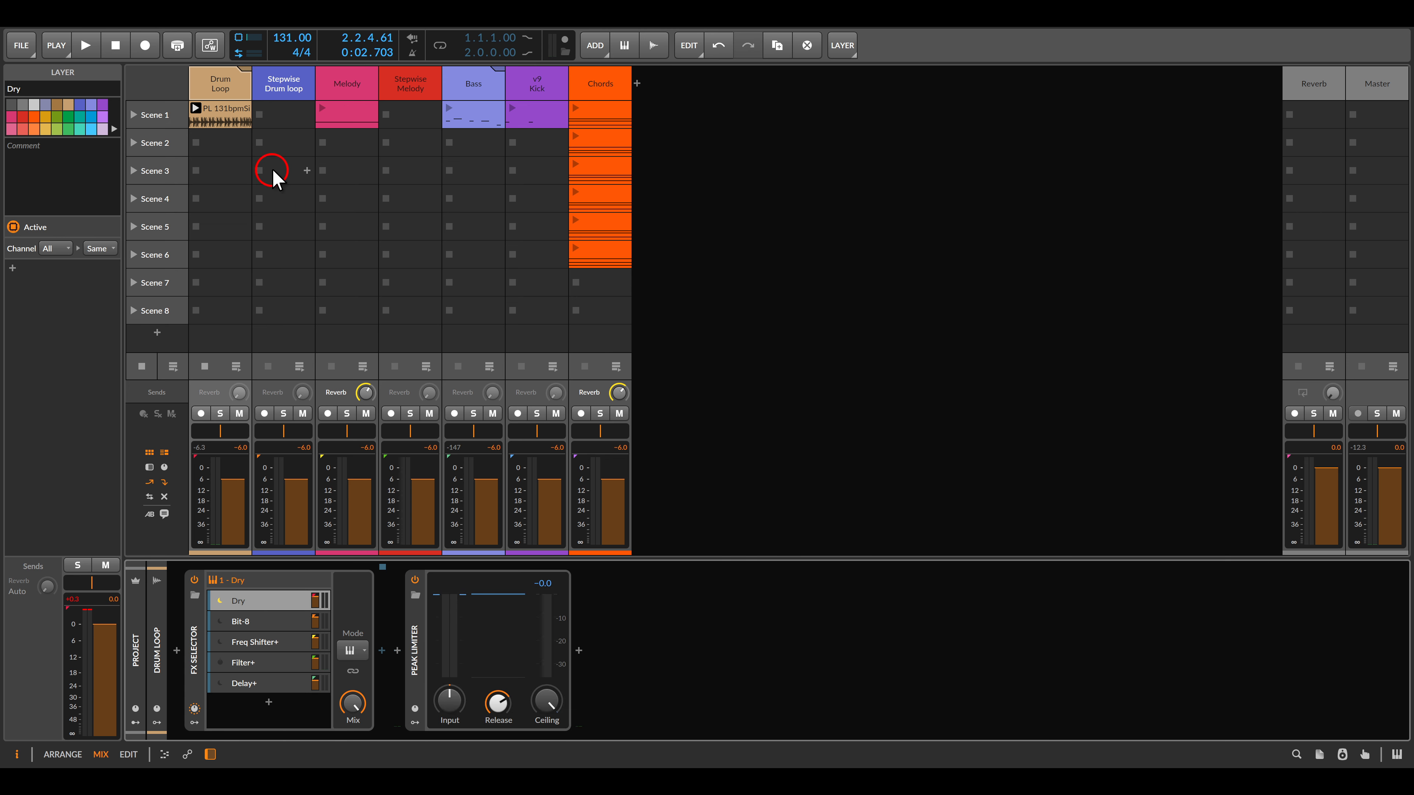
# Enable steps 8 and 14 of the C1 row in the Stepwise Drum loop track's Stepwise device and start playback
pyautogui.click(276, 89)
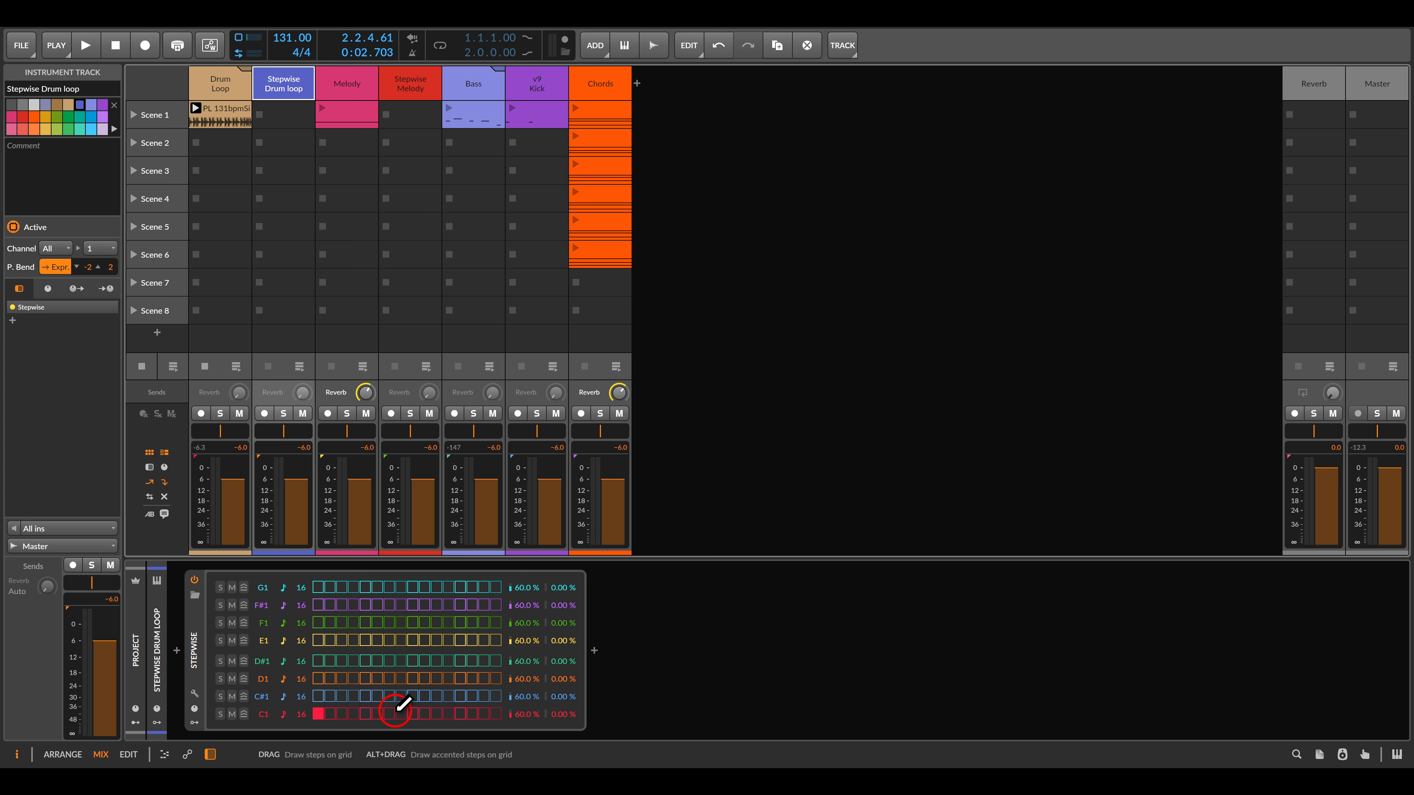
pyautogui.press('space')
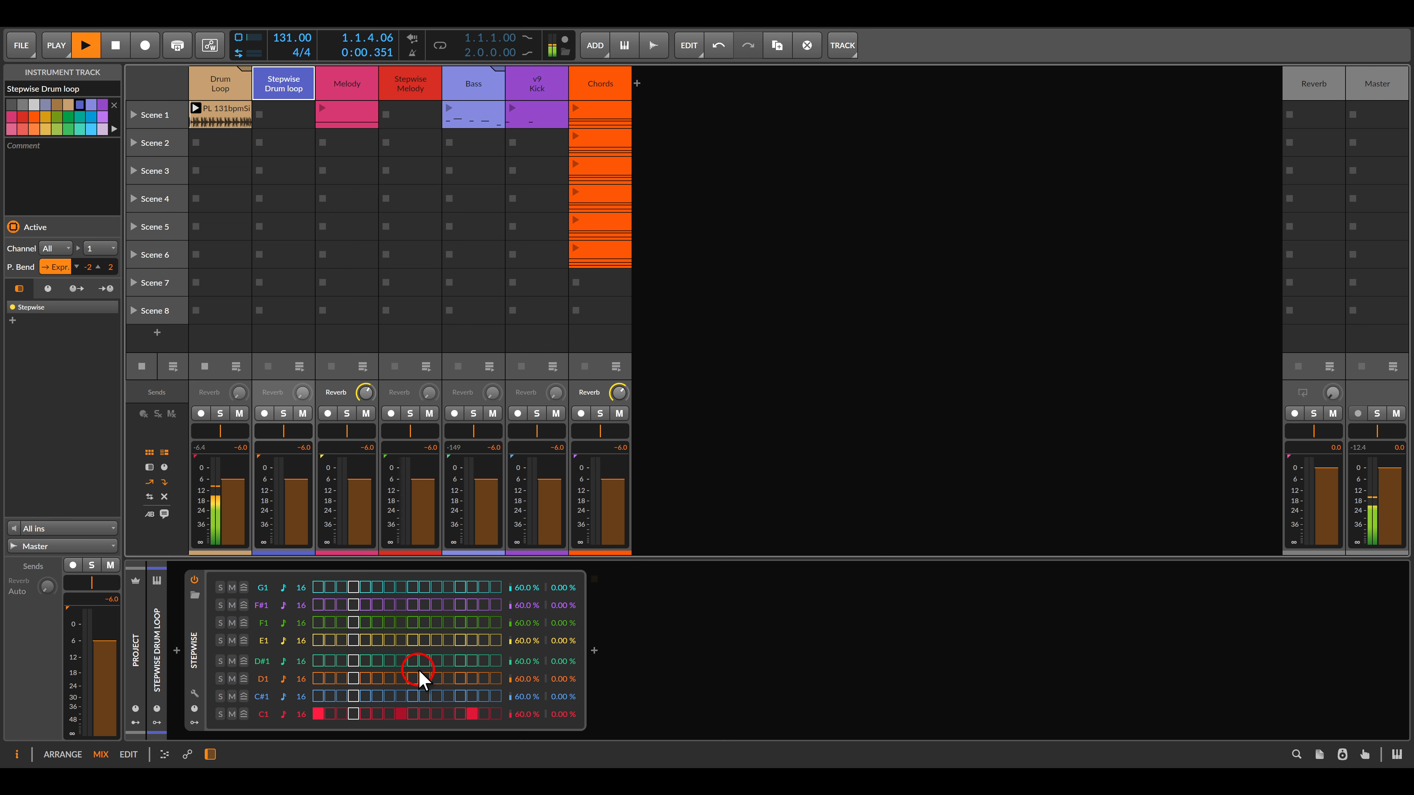
pyautogui.click(354, 696)
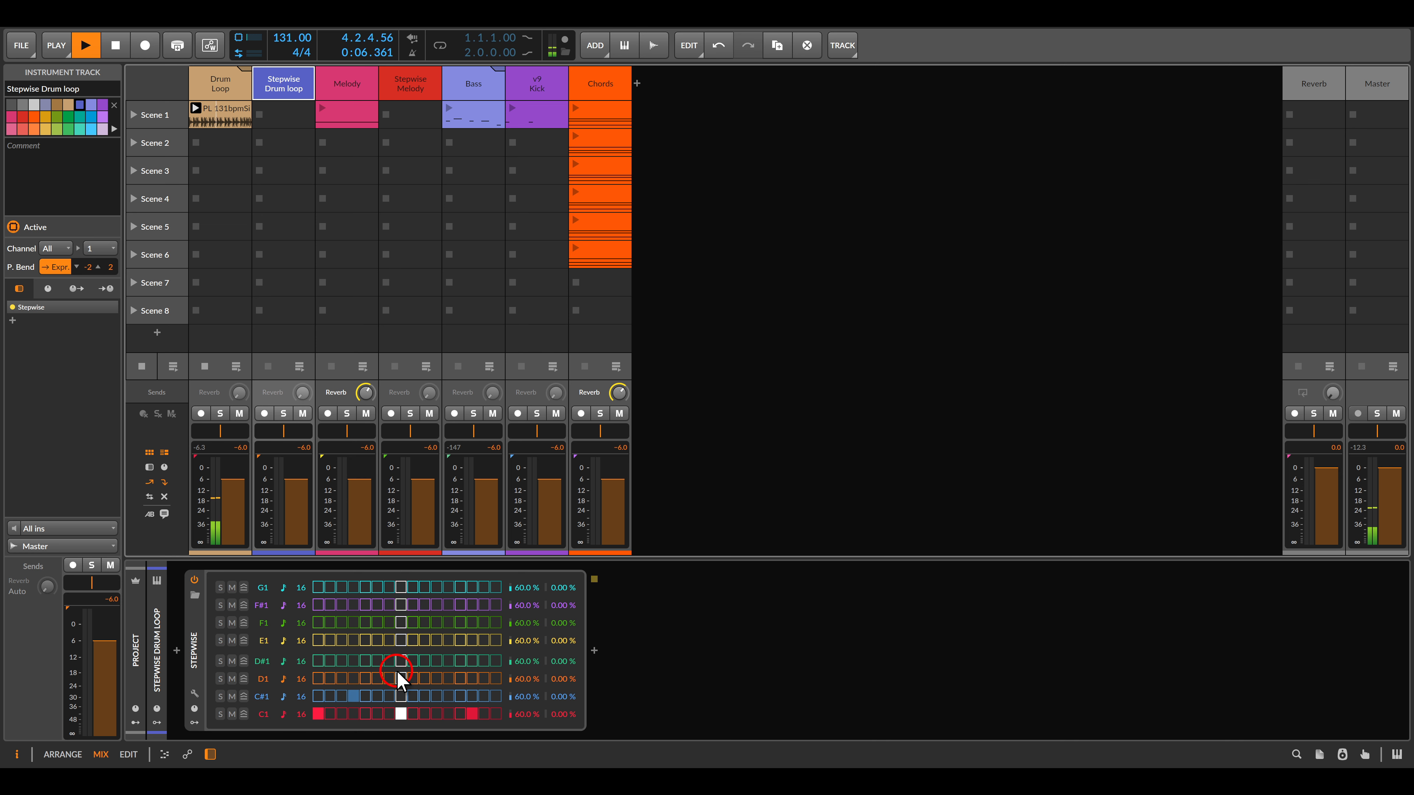
pyautogui.click(355, 696)
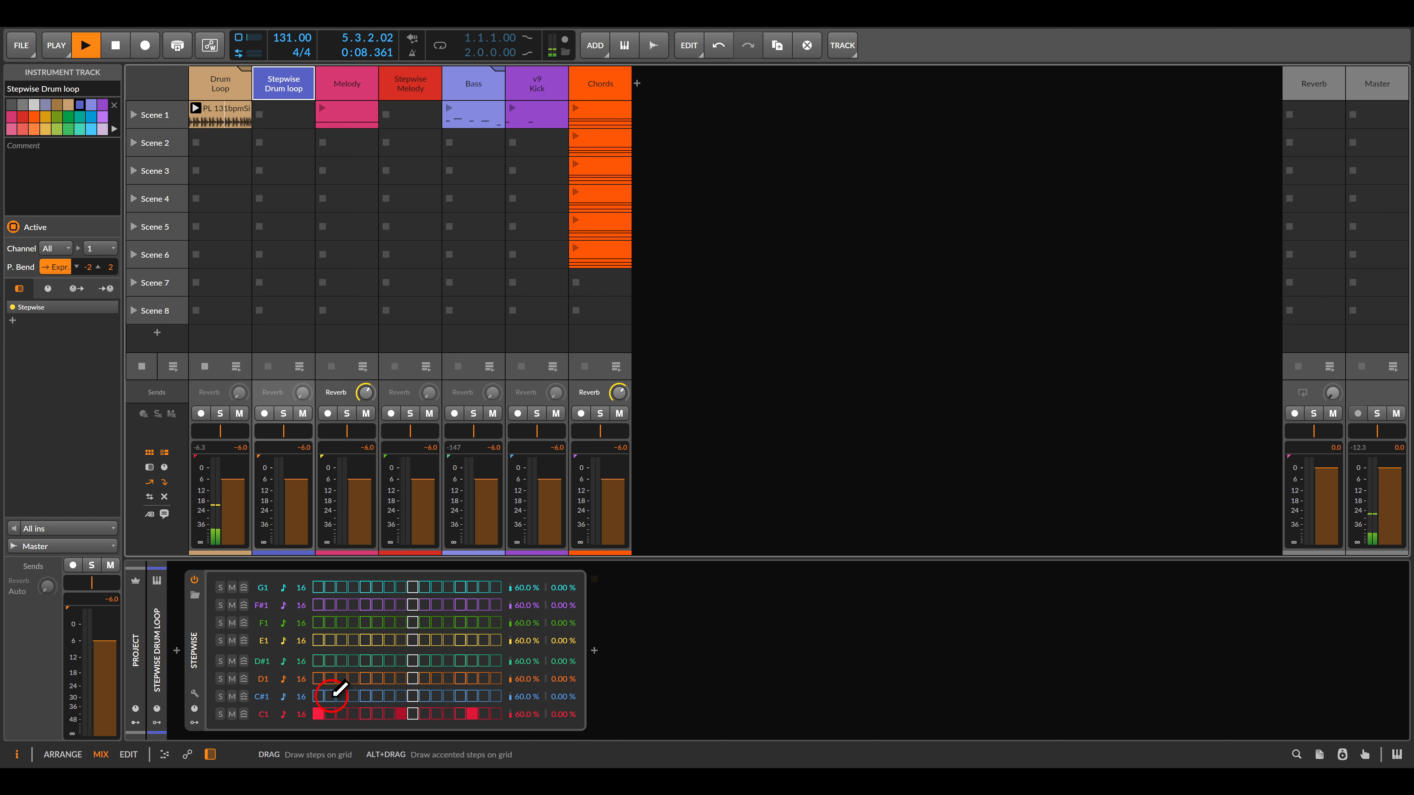
pyautogui.click(341, 696)
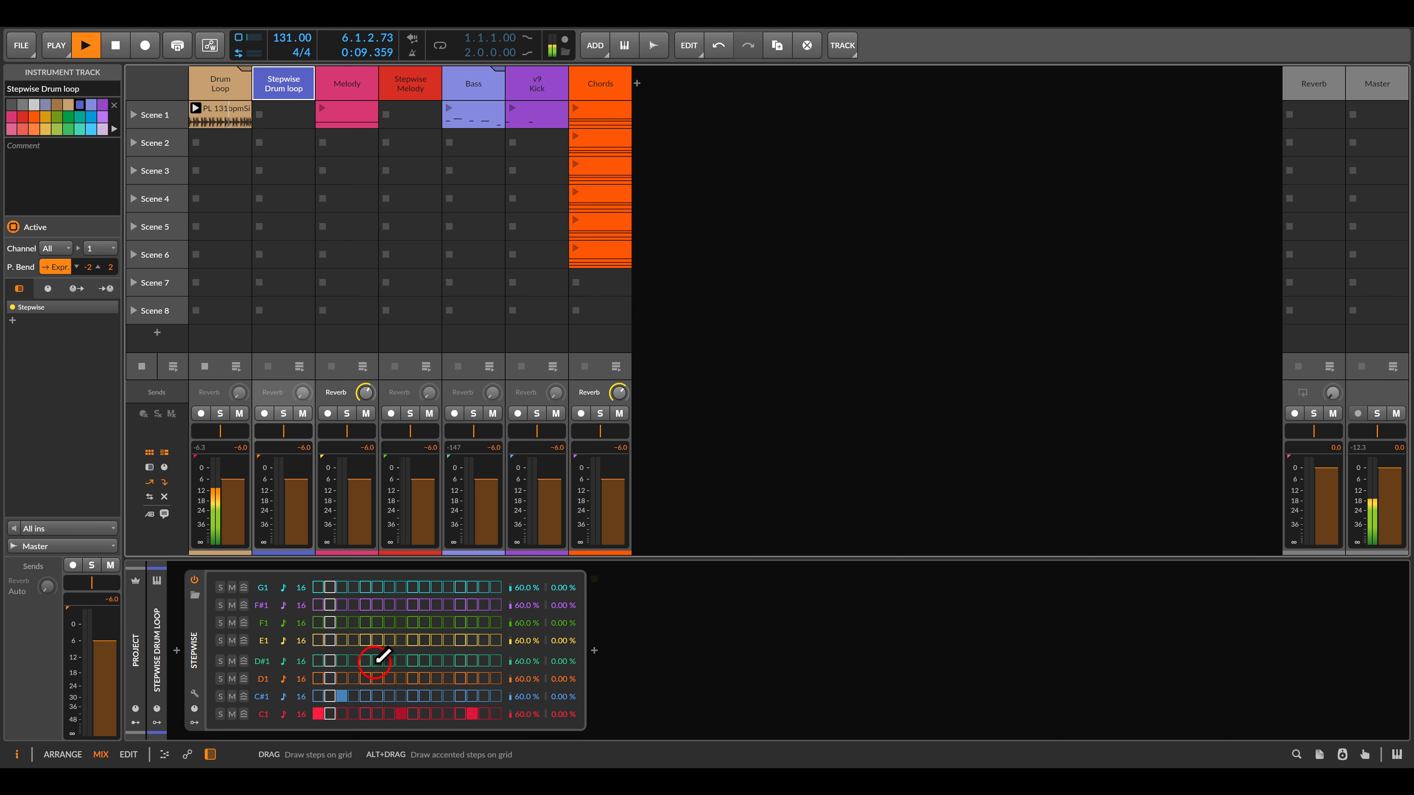
pyautogui.click(341, 696)
# Set the C#1 row's rate to 8th note and enable its steps 3, 10 and 15
pyautogui.click(293, 698)
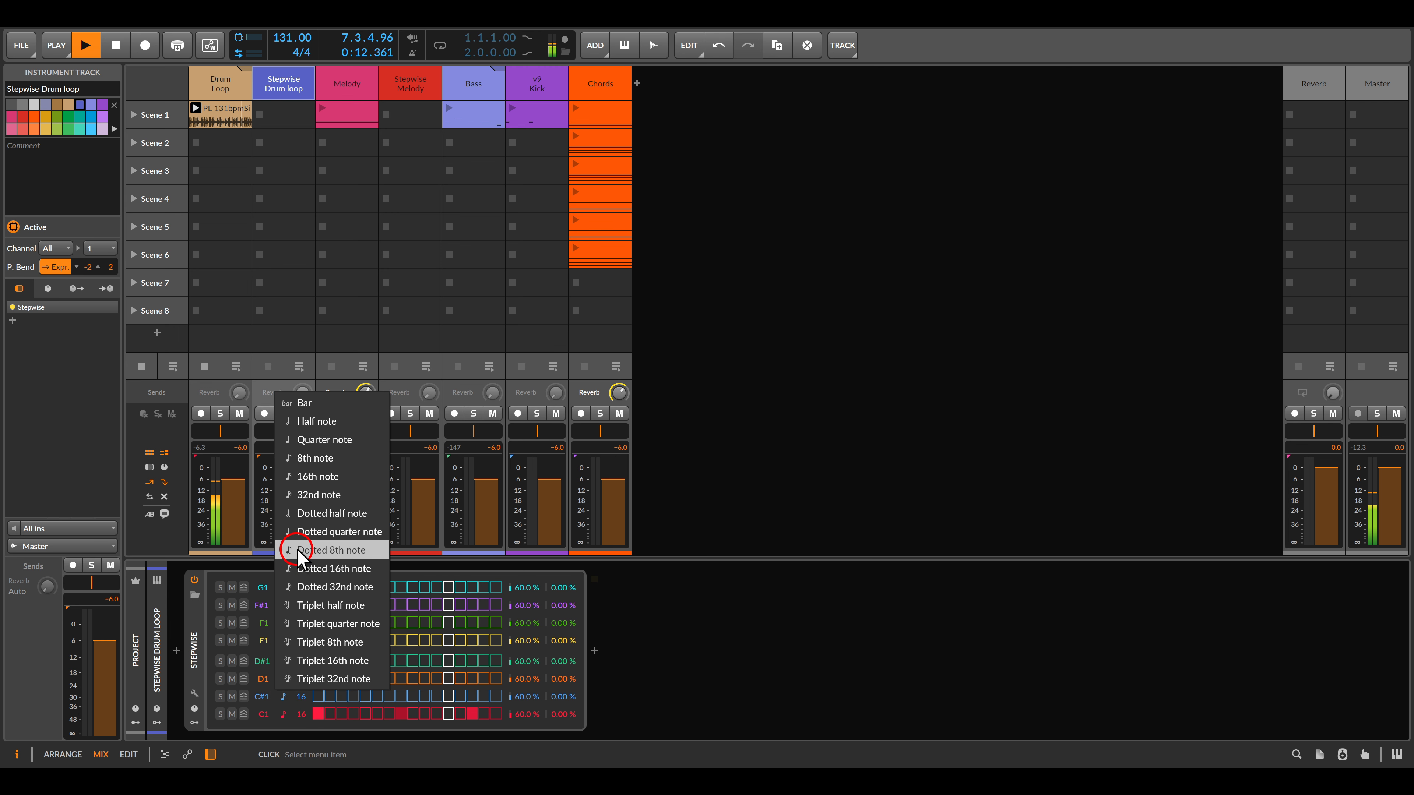
pyautogui.click(315, 458)
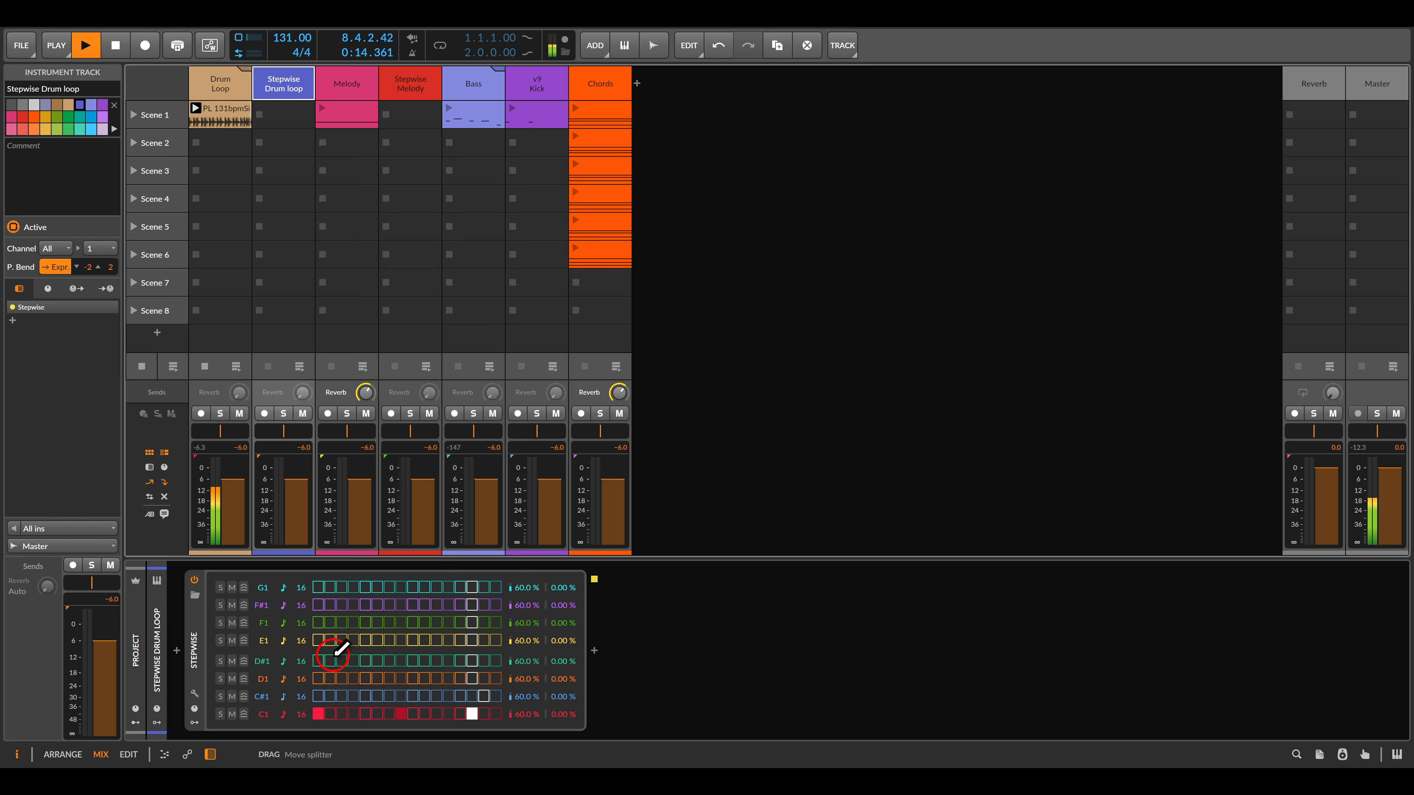
pyautogui.click(341, 696)
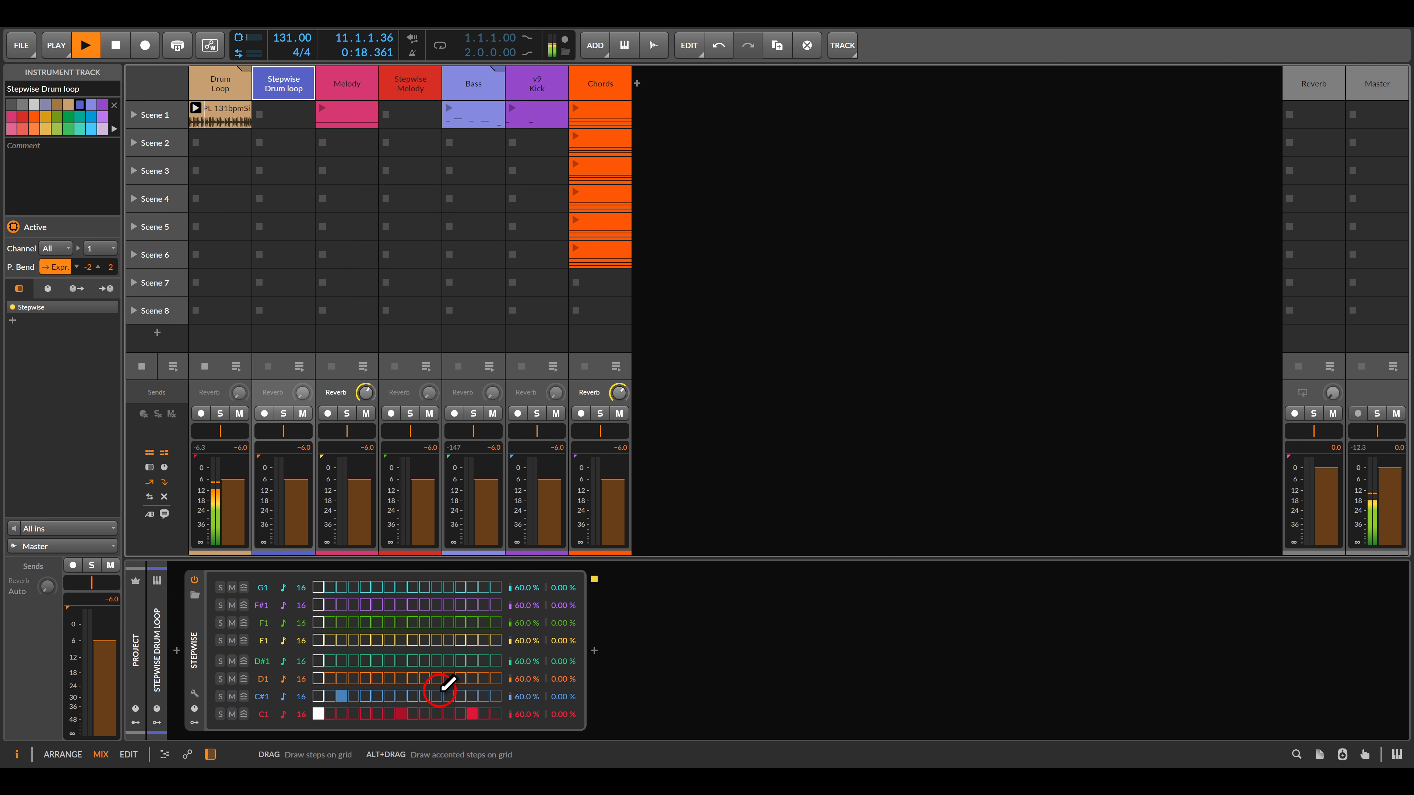
pyautogui.click(425, 697)
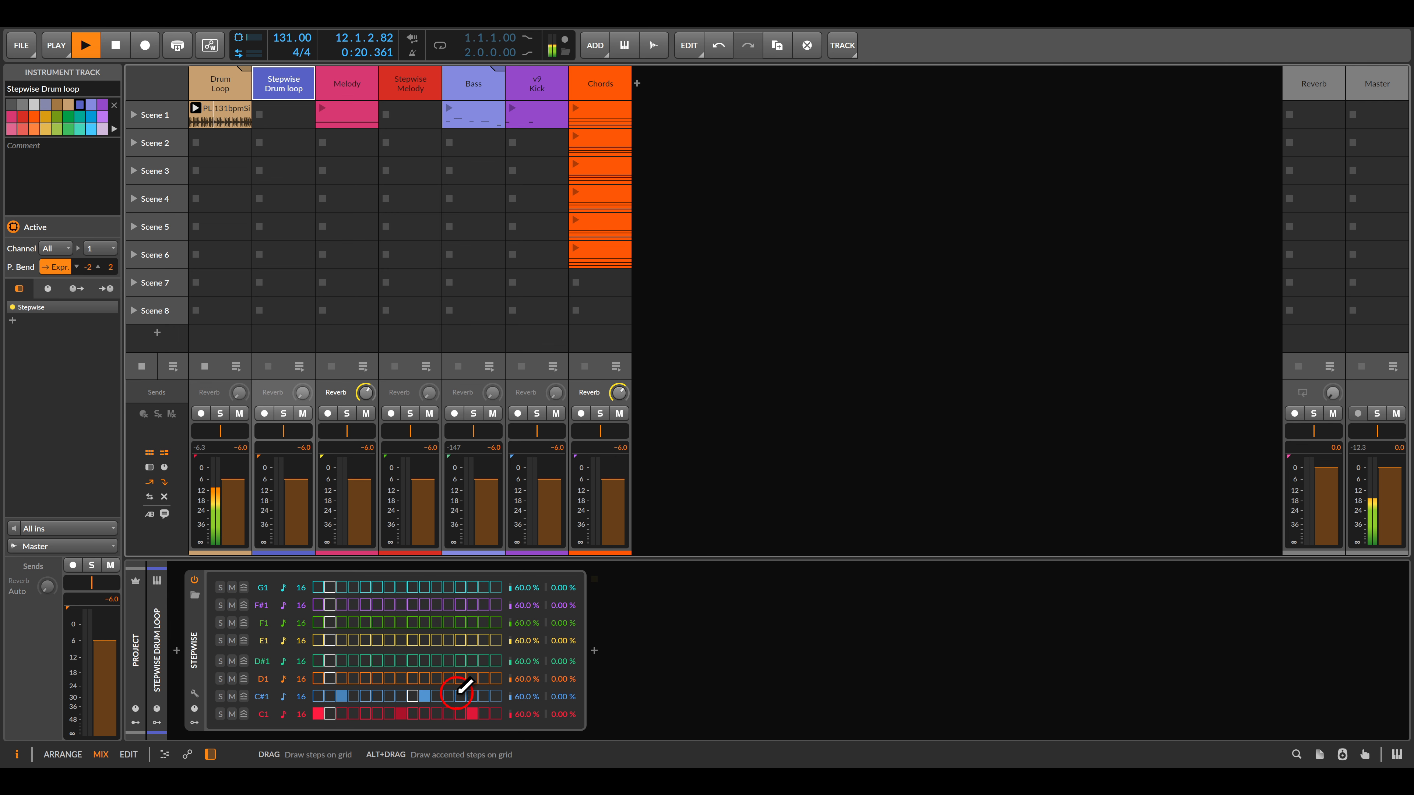
pyautogui.click(483, 696)
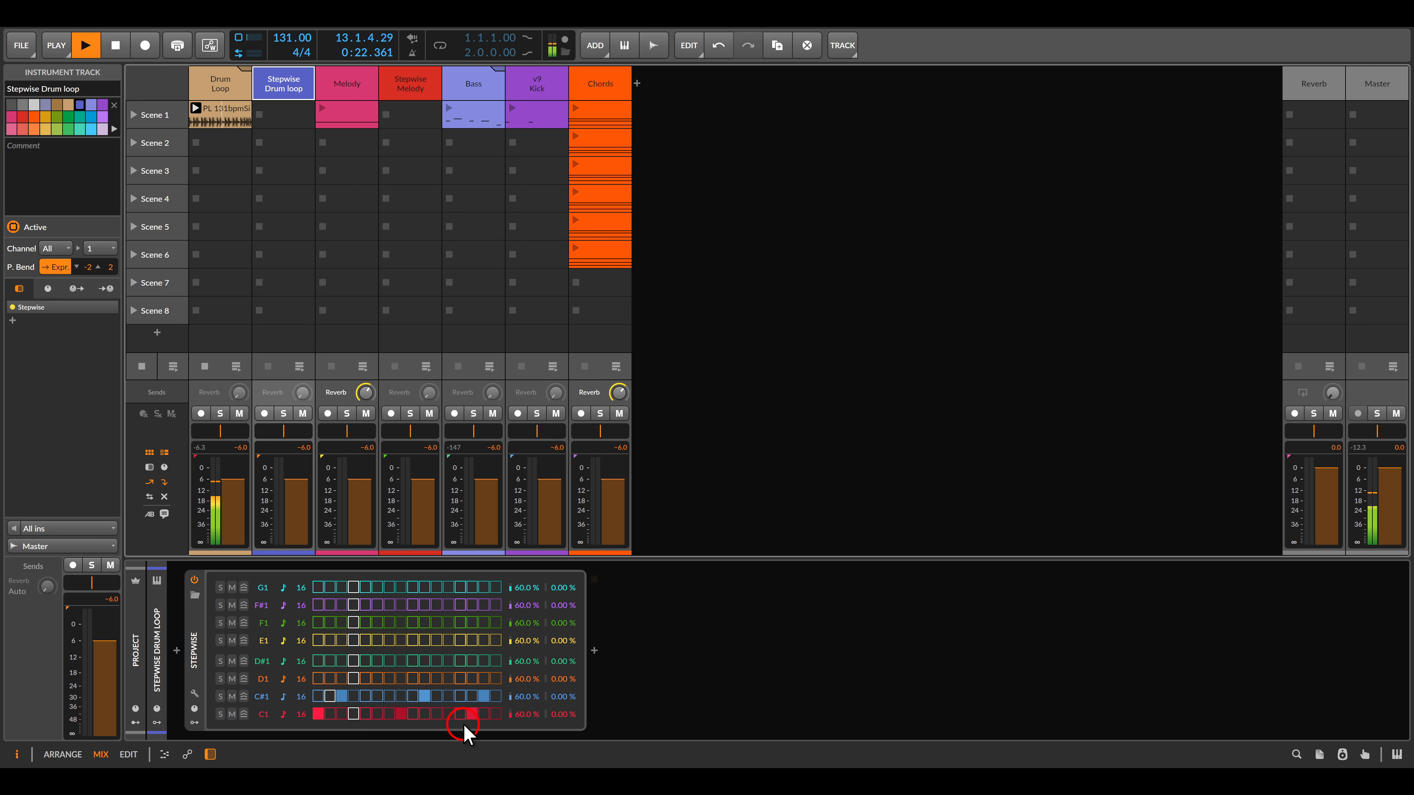
# Set the D1 row's rate to Quarter note and enable its steps 6, 12 and 16
pyautogui.click(287, 675)
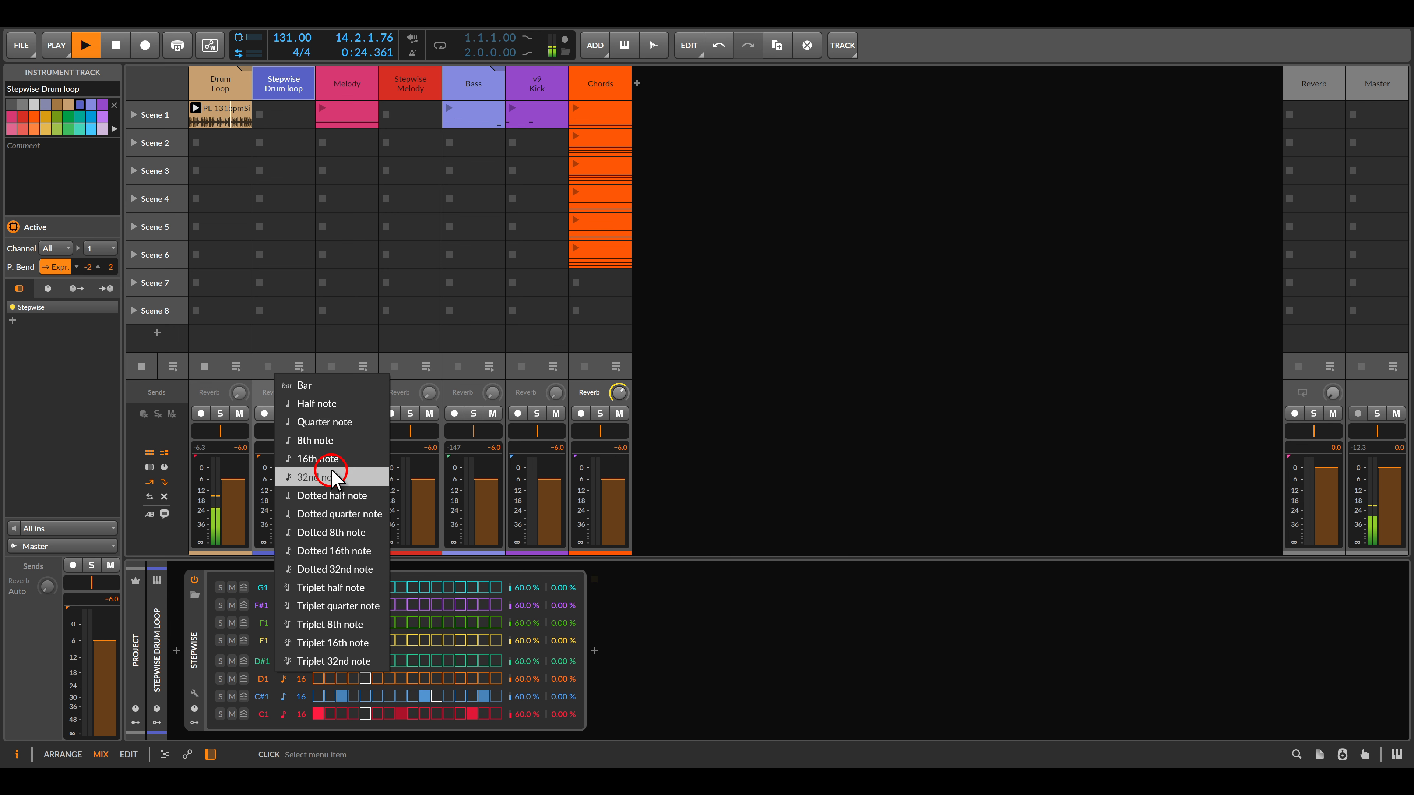
pyautogui.click(323, 421)
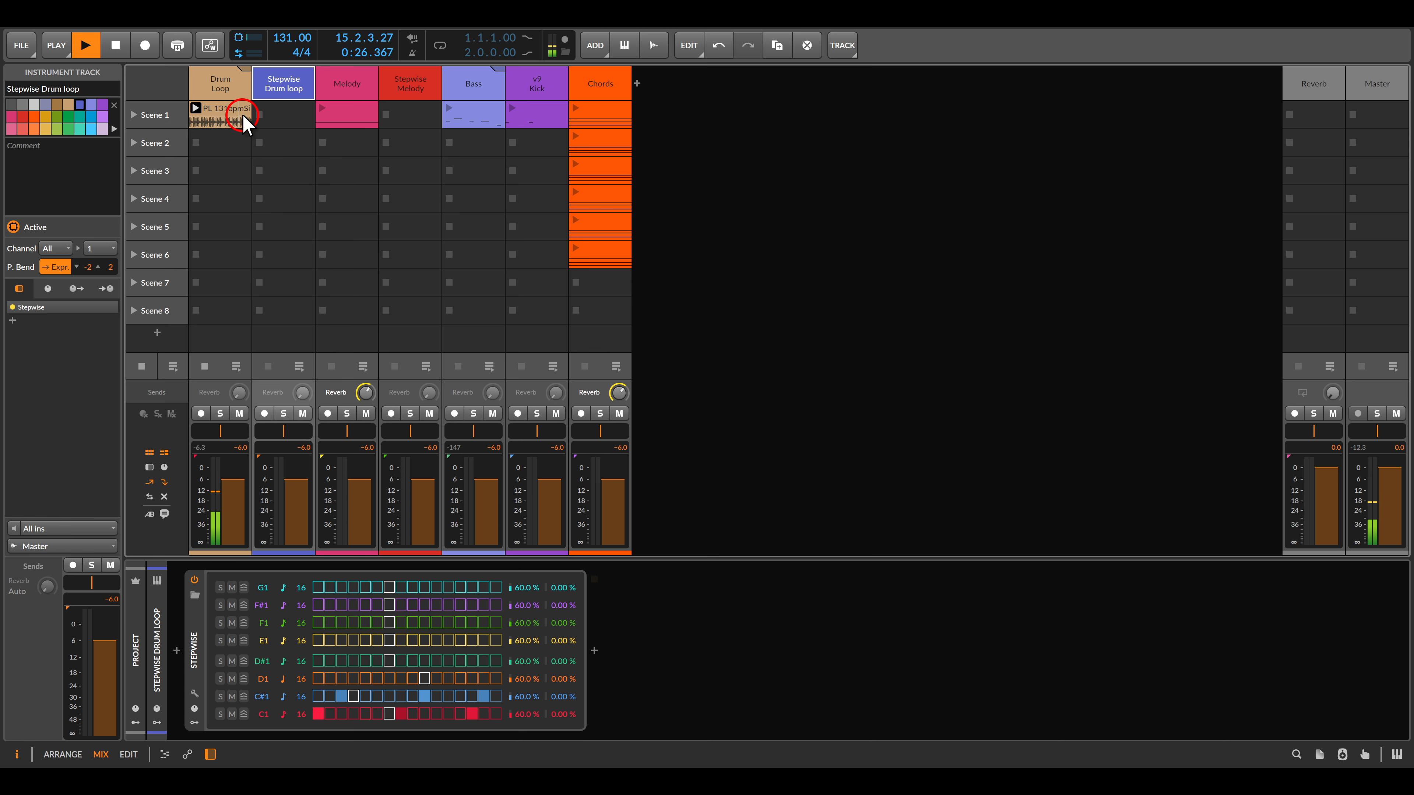
pyautogui.click(228, 89)
pyautogui.click(277, 86)
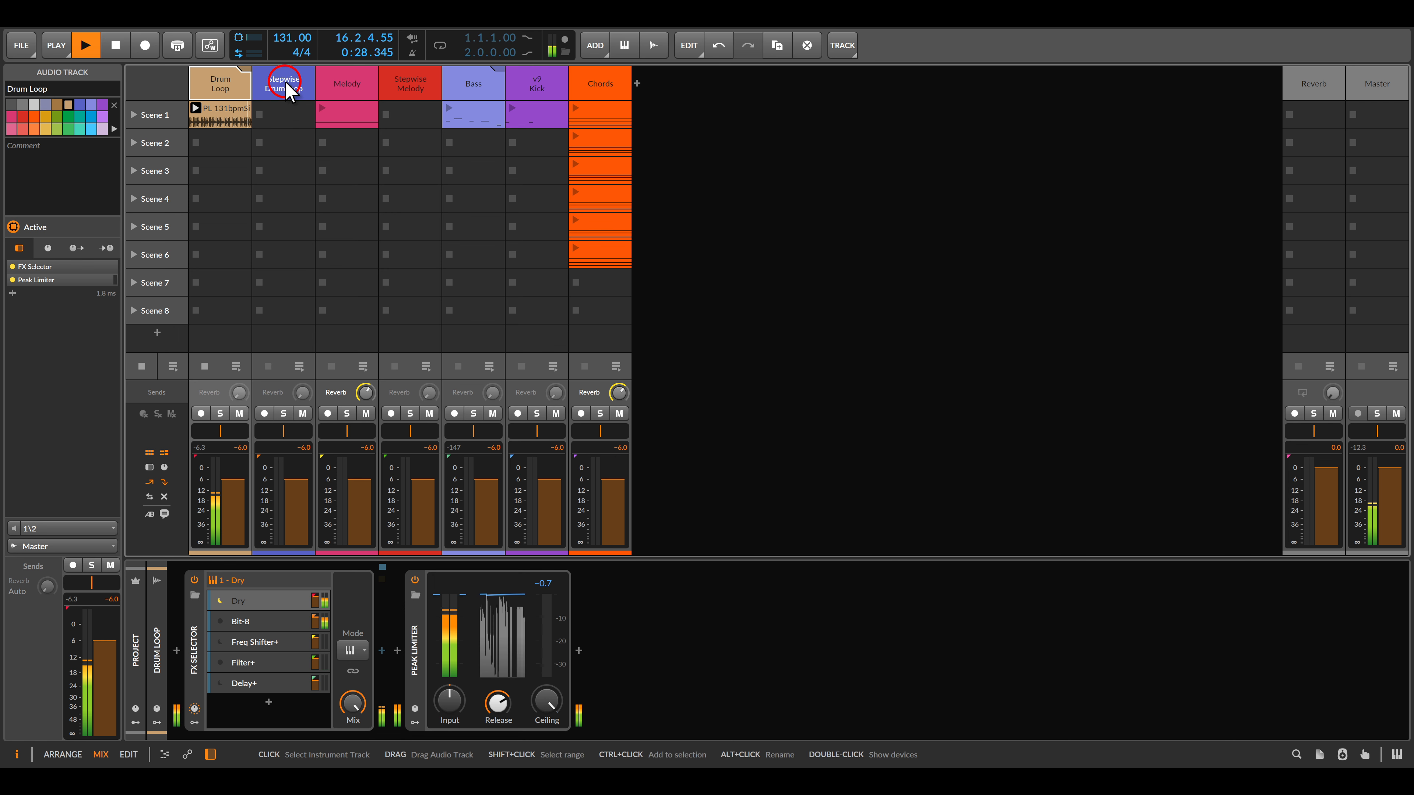
pyautogui.click(378, 678)
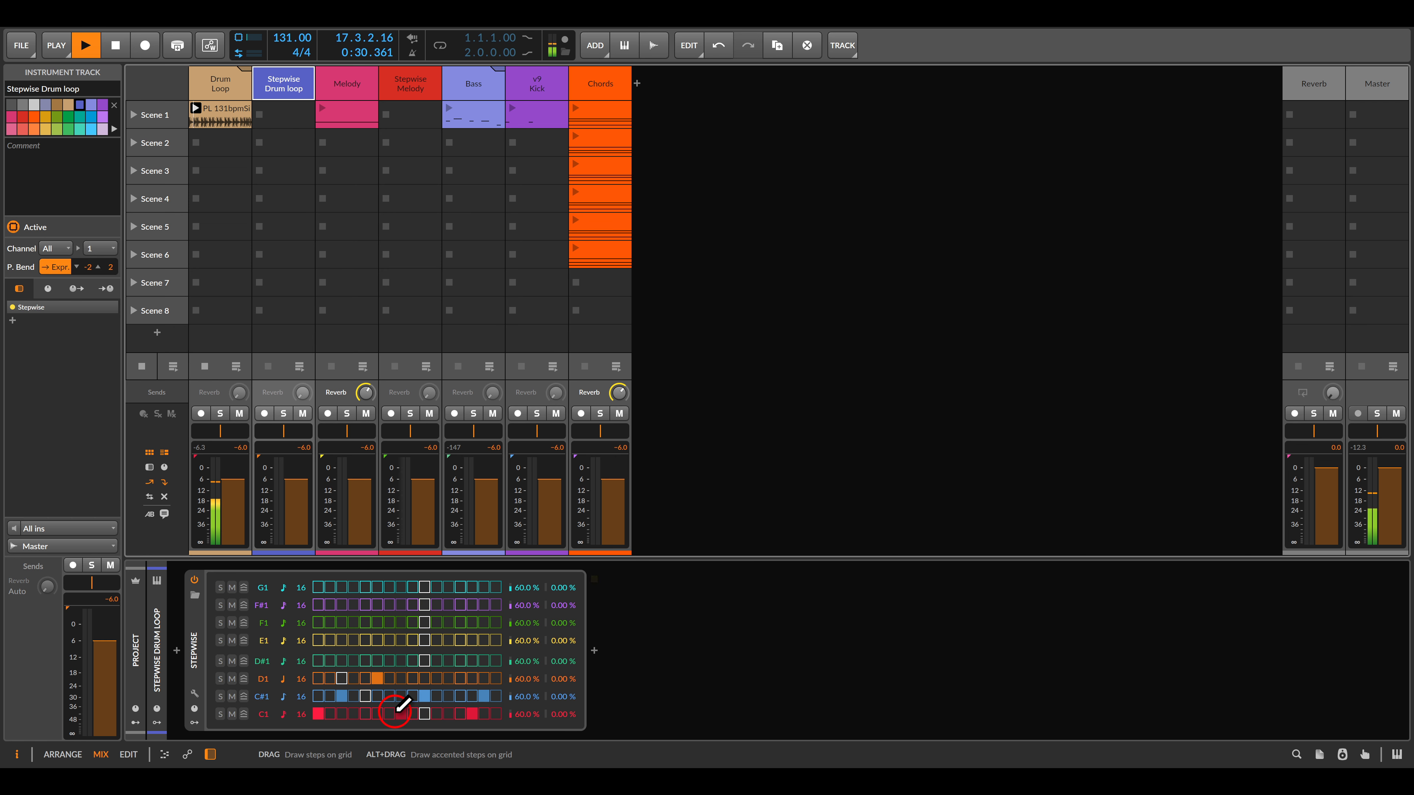
pyautogui.click(392, 725)
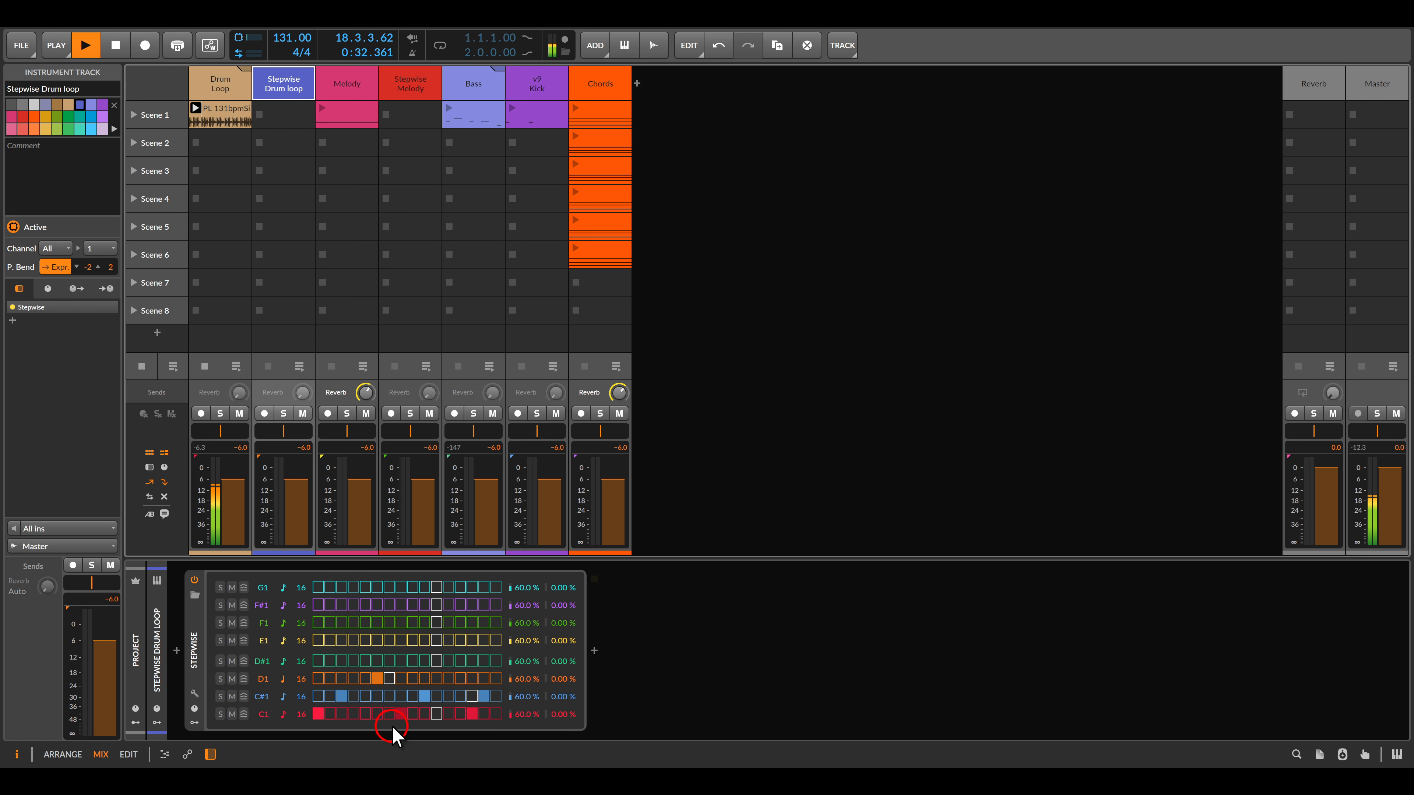
pyautogui.click(496, 678)
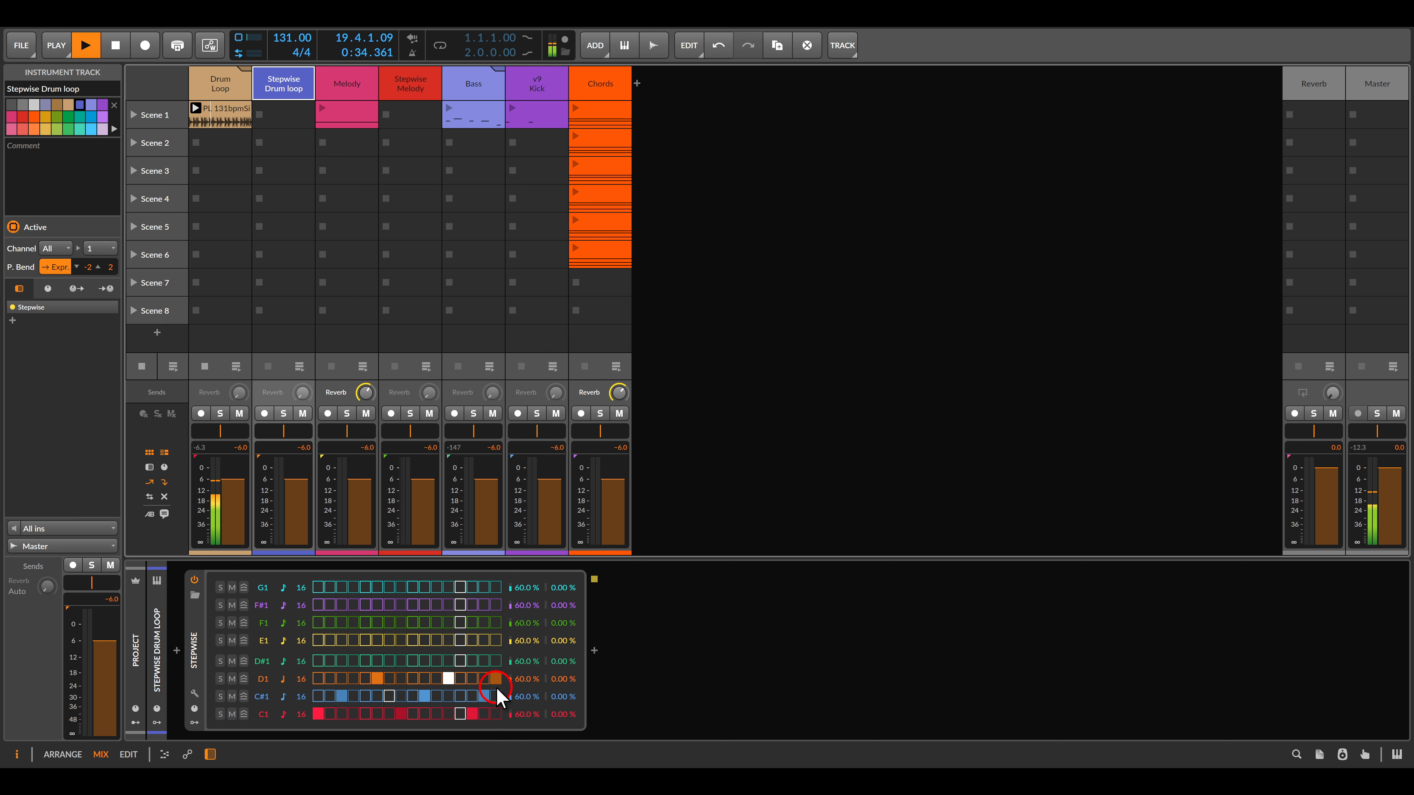
# Shorten the D#1 row to 15 steps and enable its step 8
pyautogui.click(426, 679)
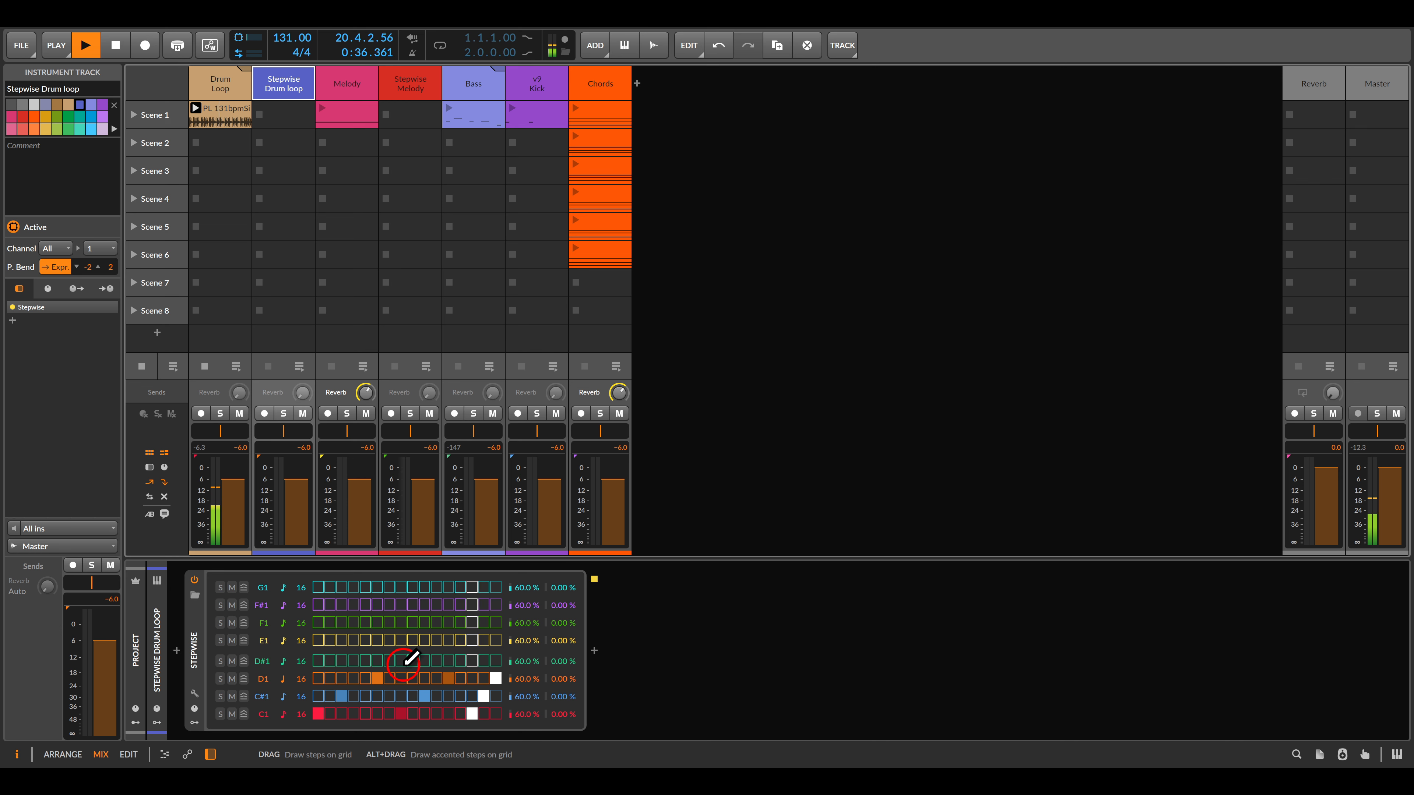
pyautogui.moveTo(300, 661); pyautogui.dragTo(301, 668)
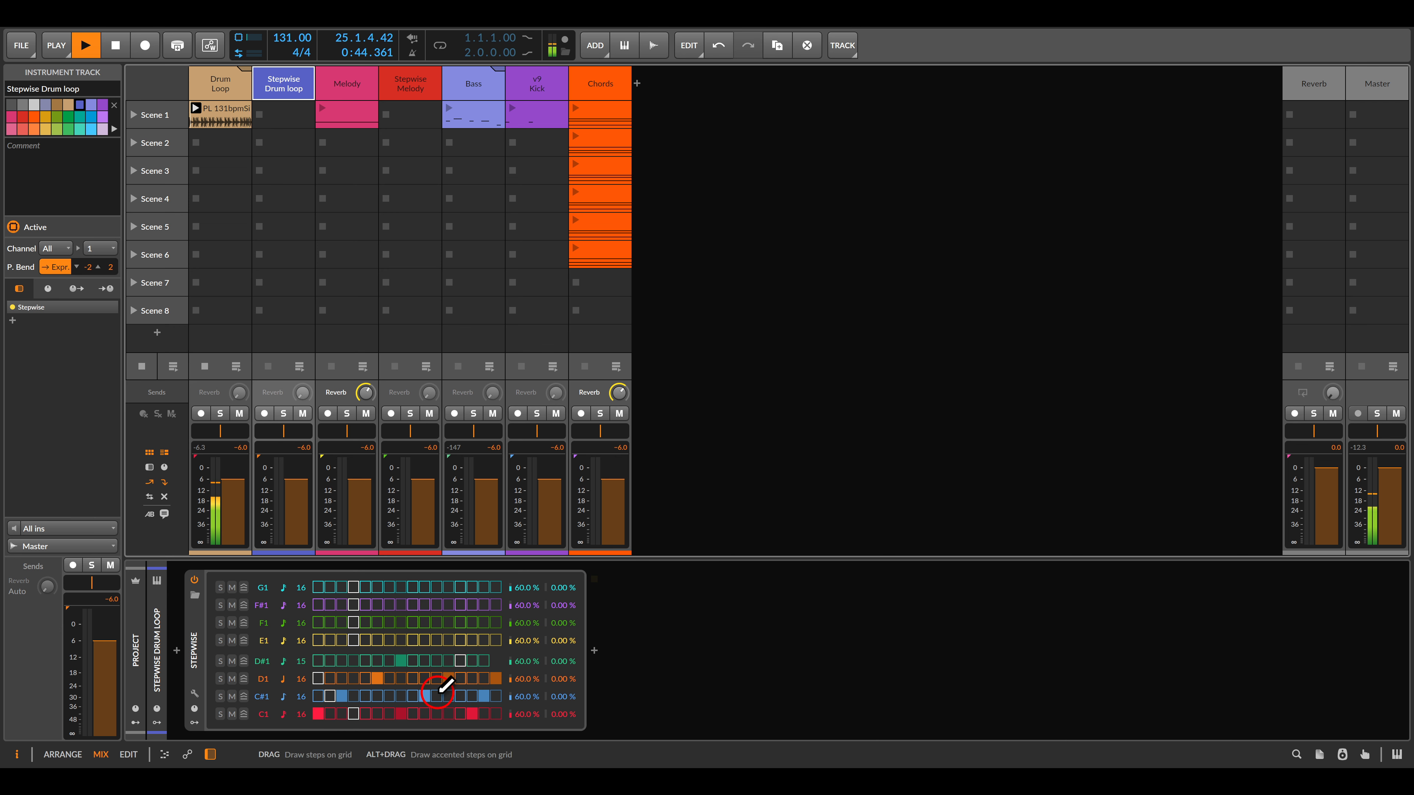
# Set the E1 row to 8th notes with a length of 10 steps and enable steps 1, 5, 6 and 9
pyautogui.click(284, 640)
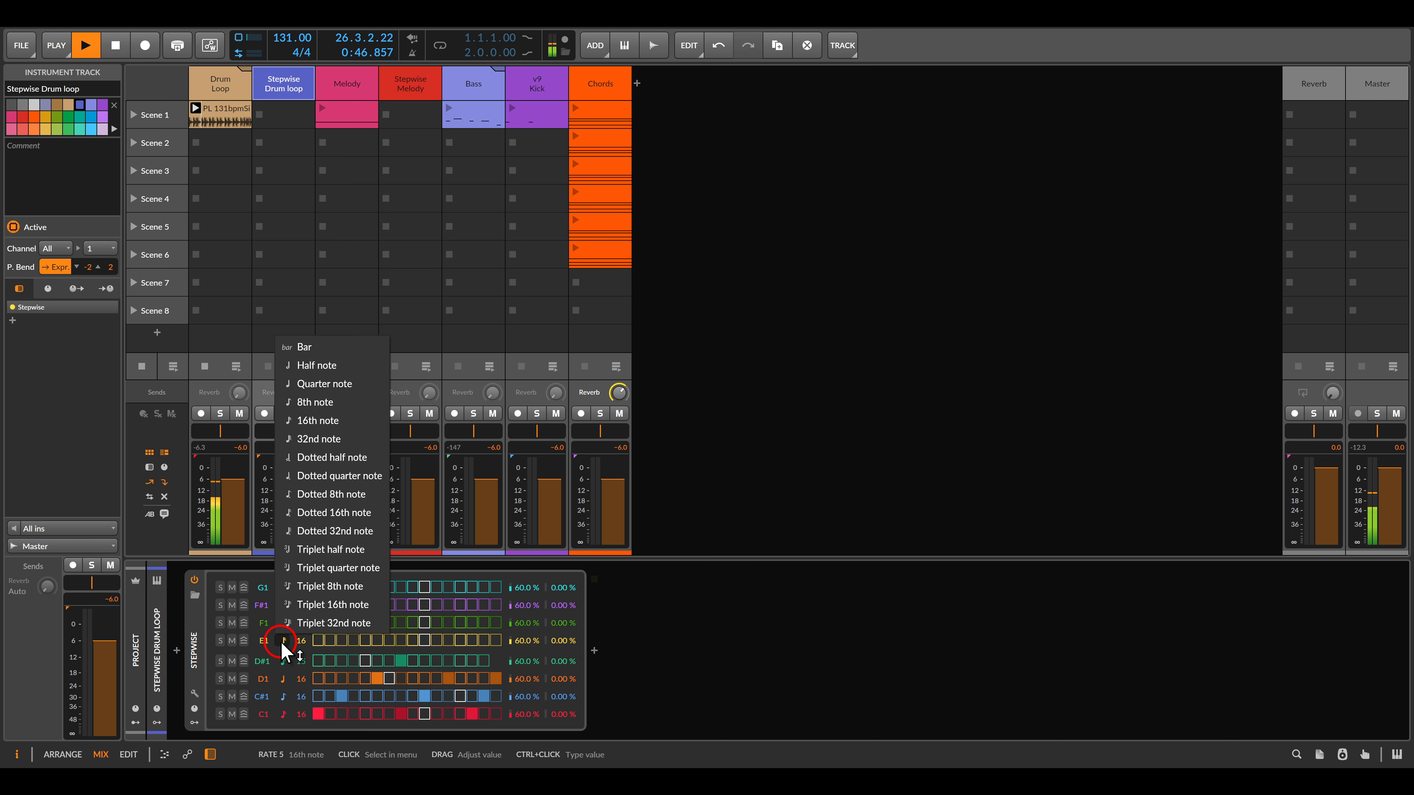
pyautogui.click(322, 402)
pyautogui.moveTo(303, 643); pyautogui.dragTo(303, 658)
pyautogui.click(317, 640)
pyautogui.click(365, 640)
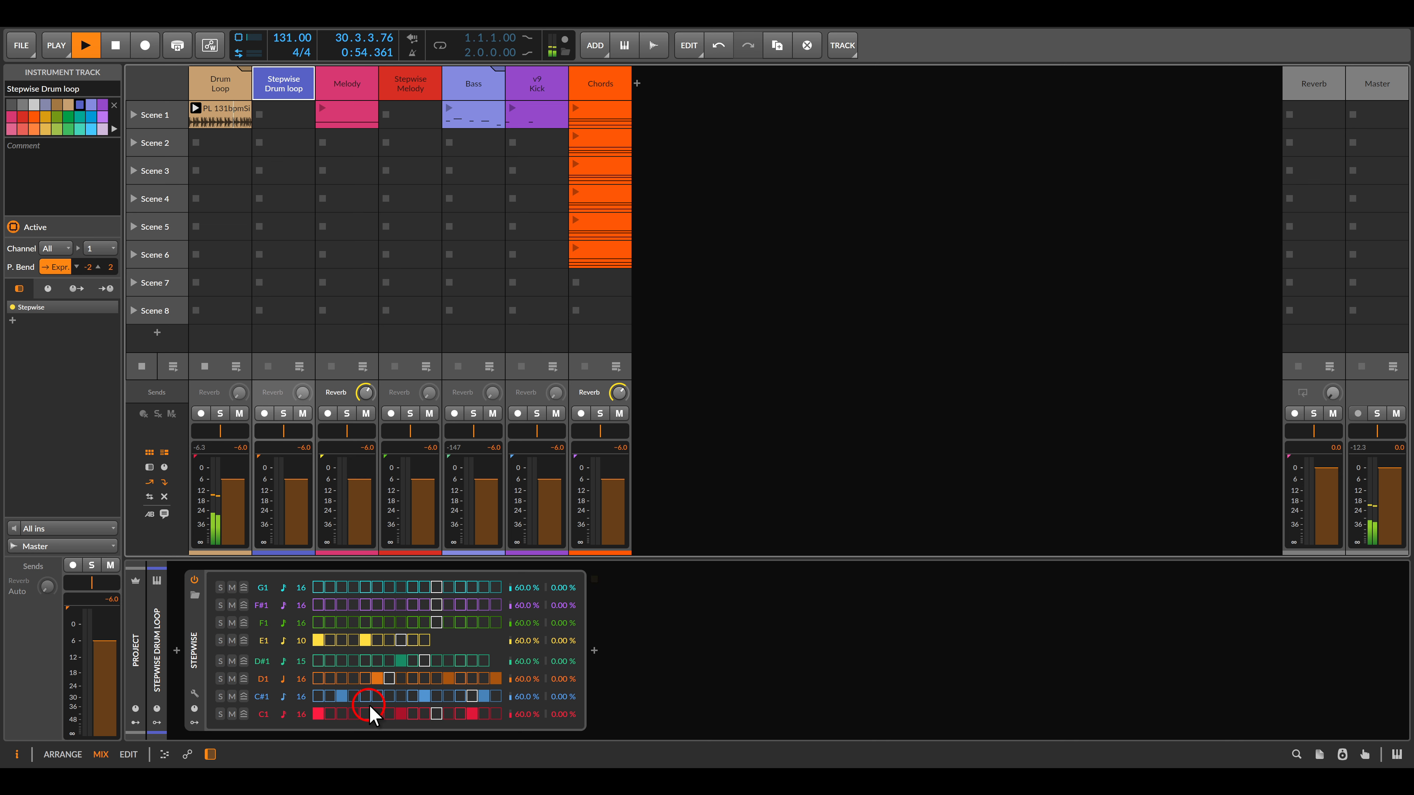
pyautogui.click(377, 641)
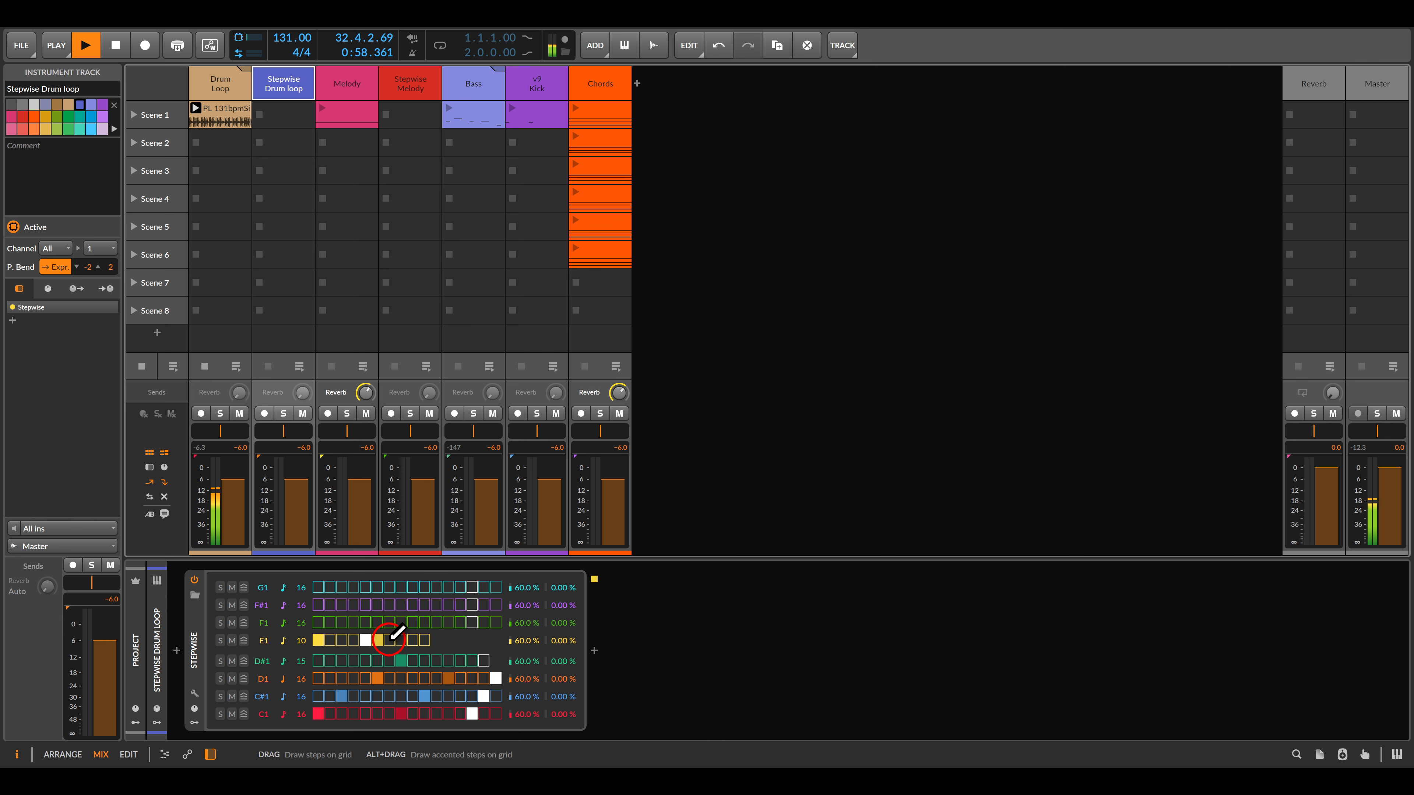
pyautogui.click(413, 641)
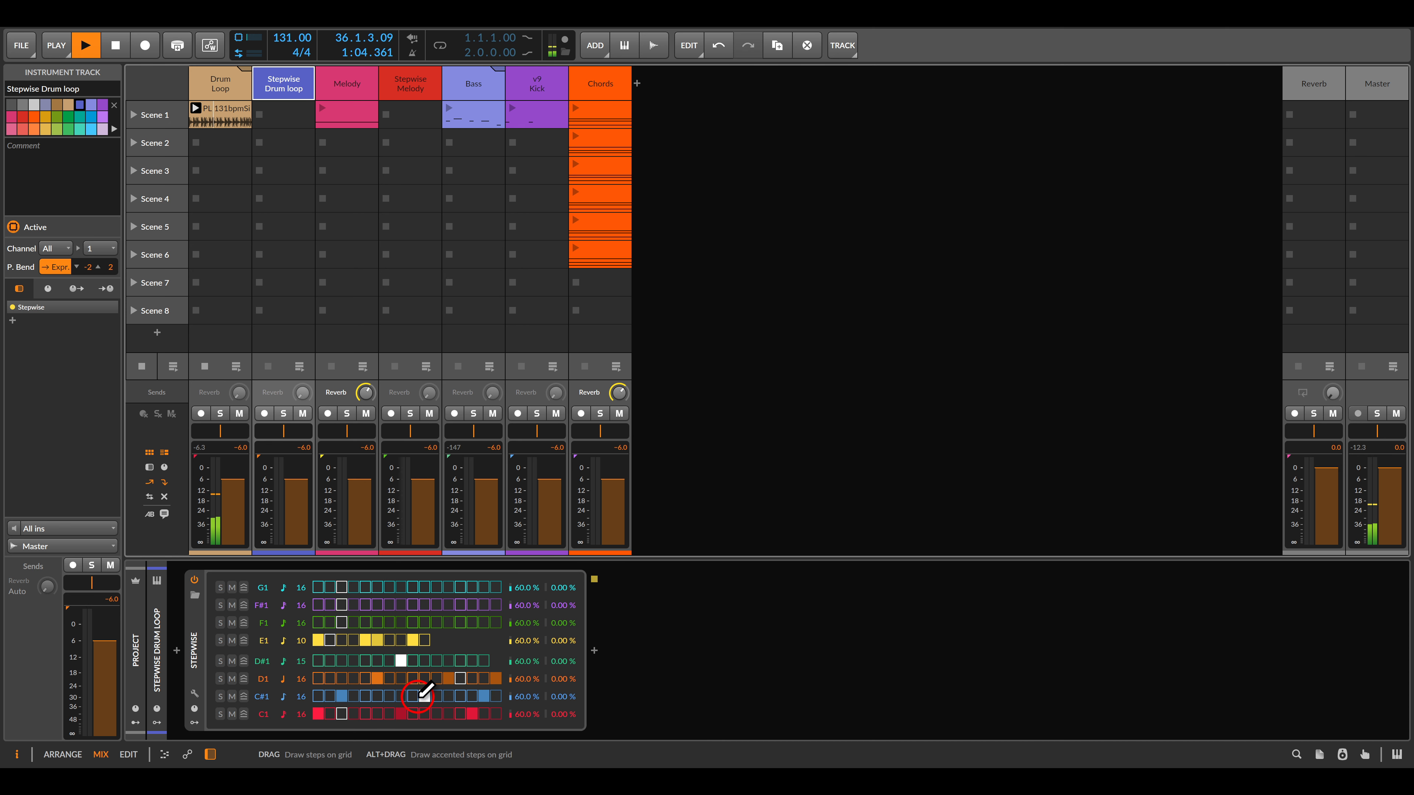
# Watch the layer switching on the Drum Loop track and inspect the FX Selector's keyswitch settings
pyautogui.click(221, 86)
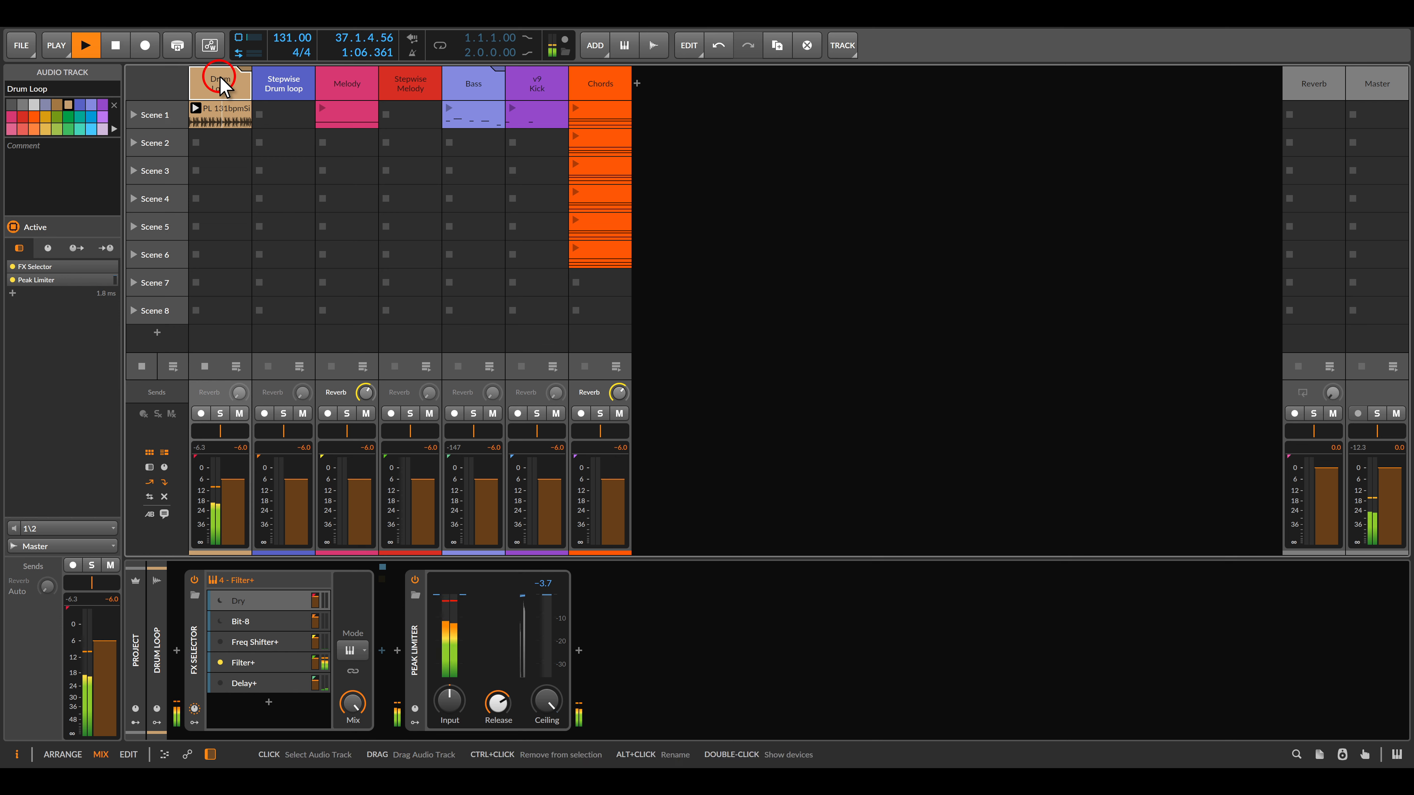
pyautogui.click(189, 632)
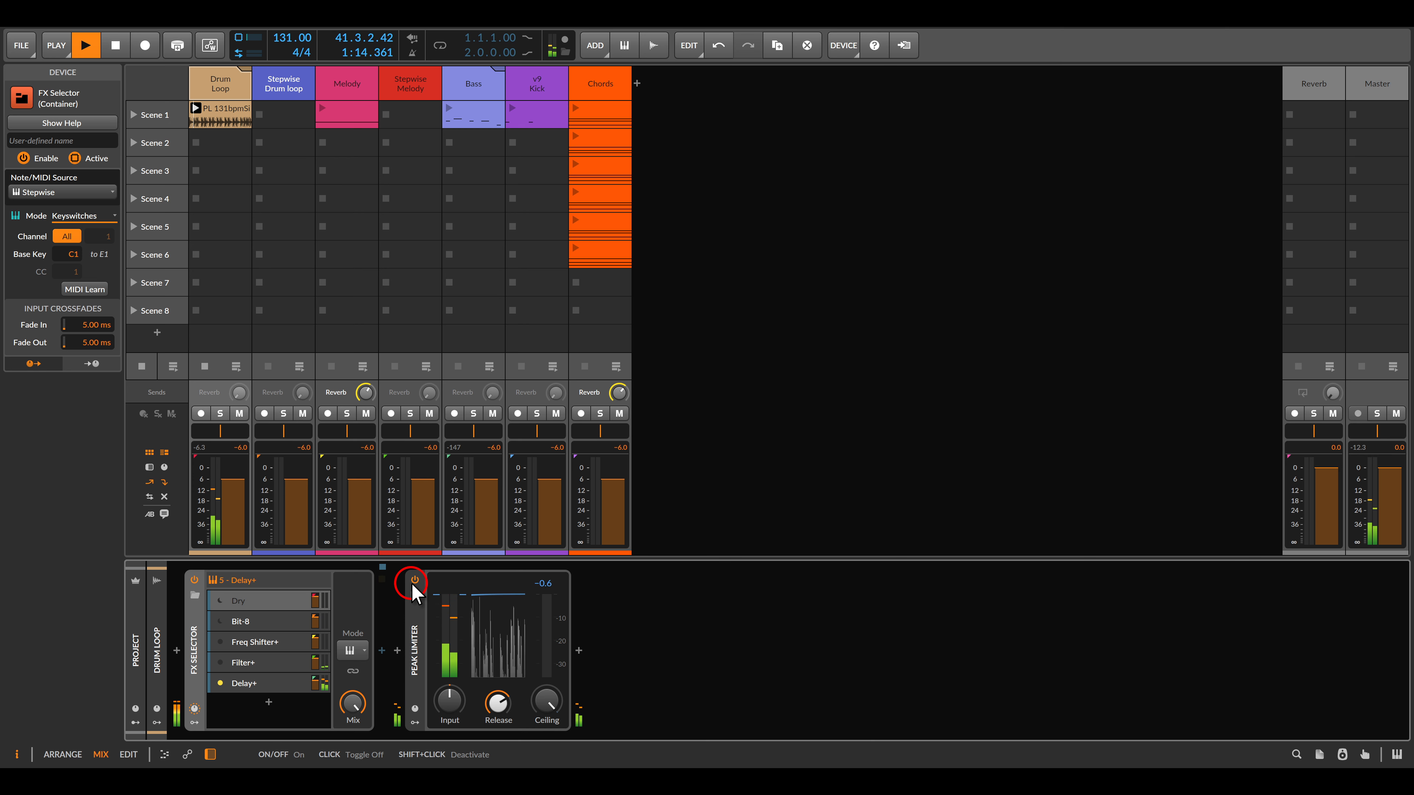
# Clear step 6 of Stepwise's E1 row and enable steps 5, 11 and 16 of its C1 row
pyautogui.click(283, 95)
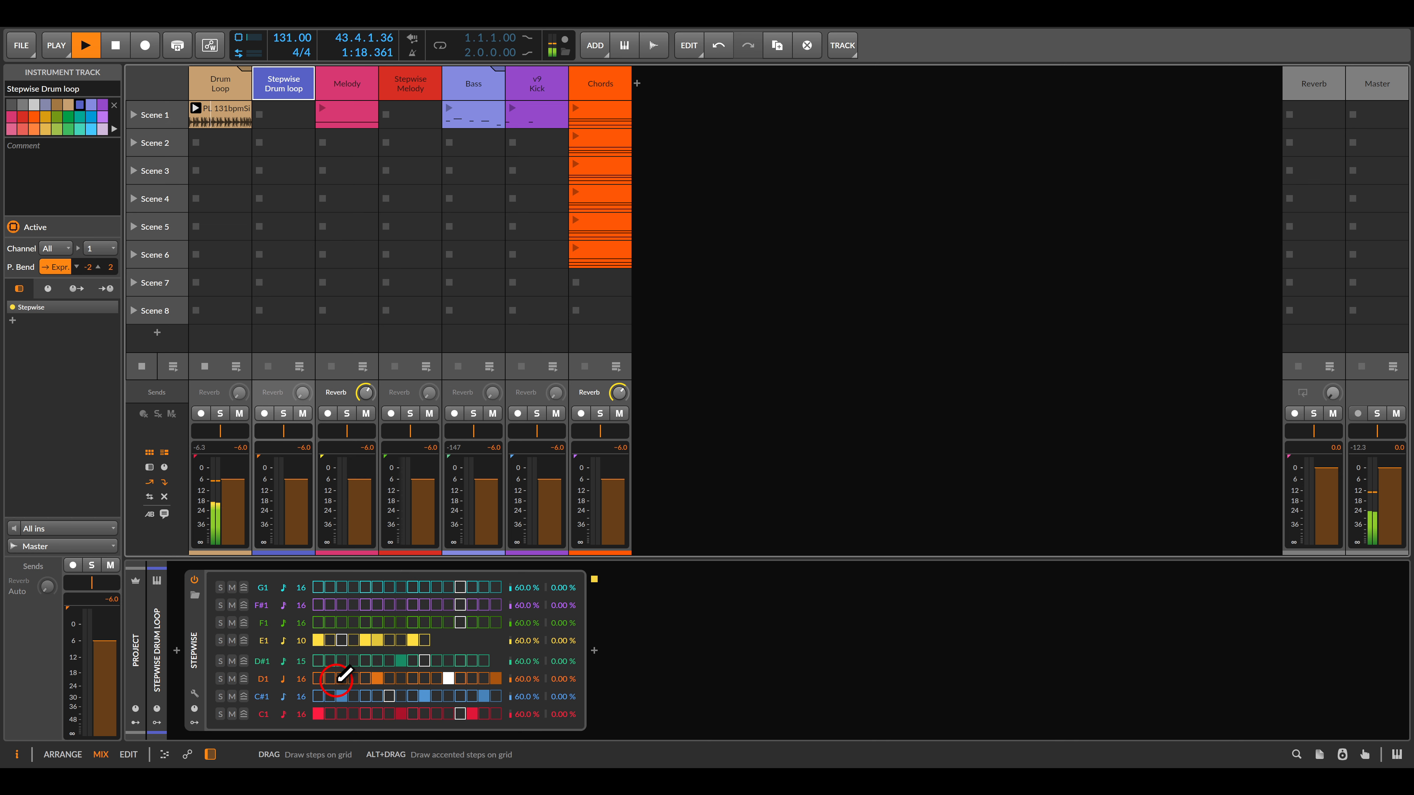
pyautogui.hotkey('ctrl', 'z')
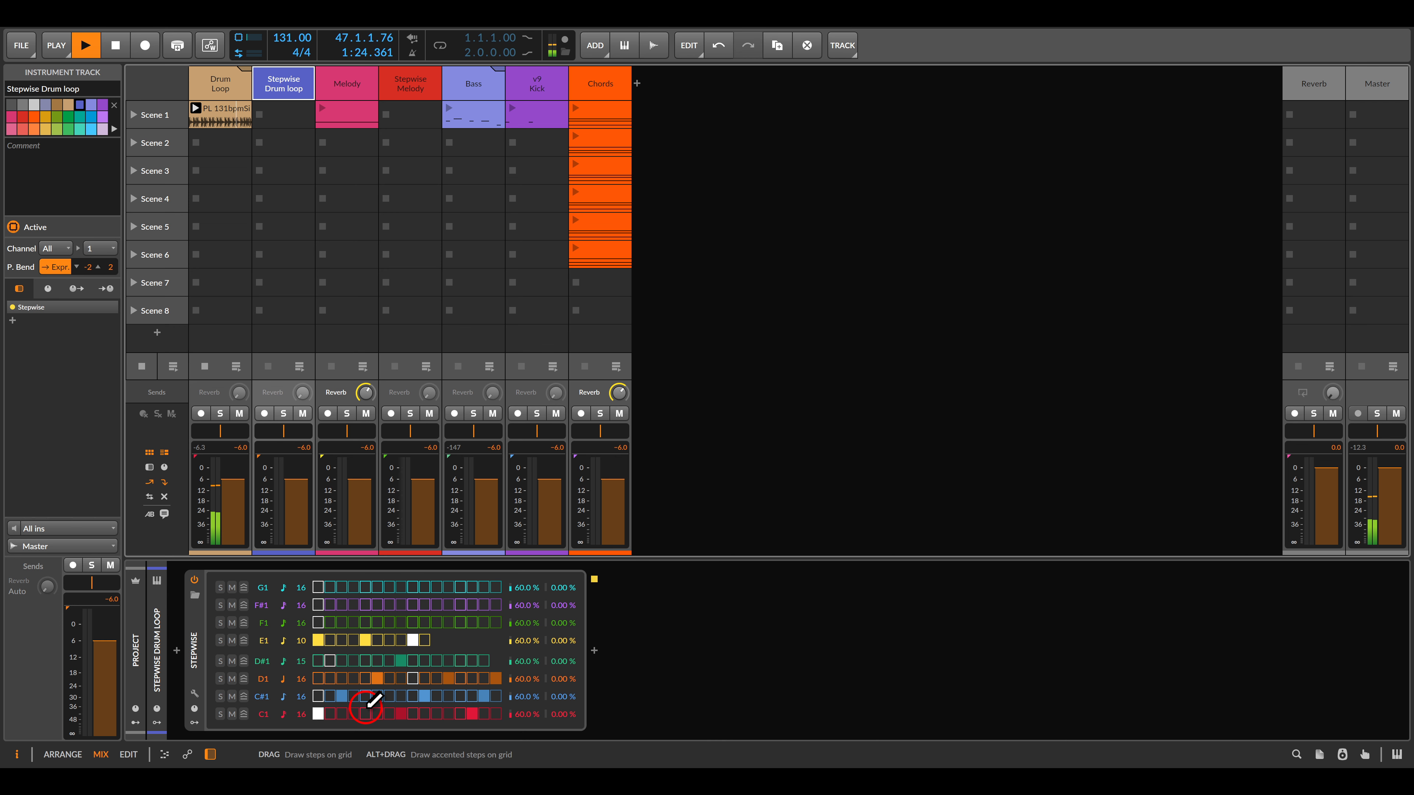
pyautogui.click(365, 713)
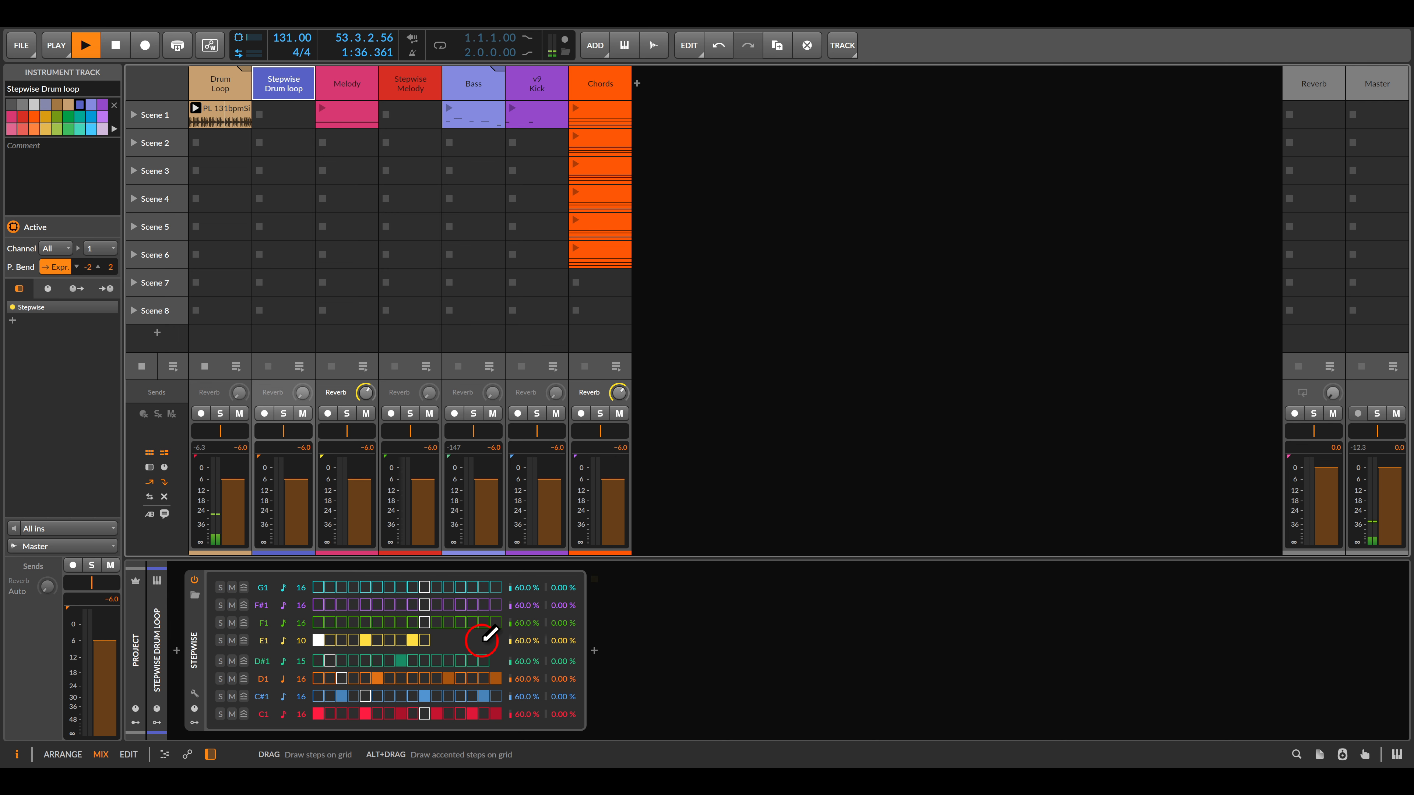
# Watch the Drum Loop track's FX Selector switch layers with the revised pattern, then stop playback
pyautogui.click(219, 116)
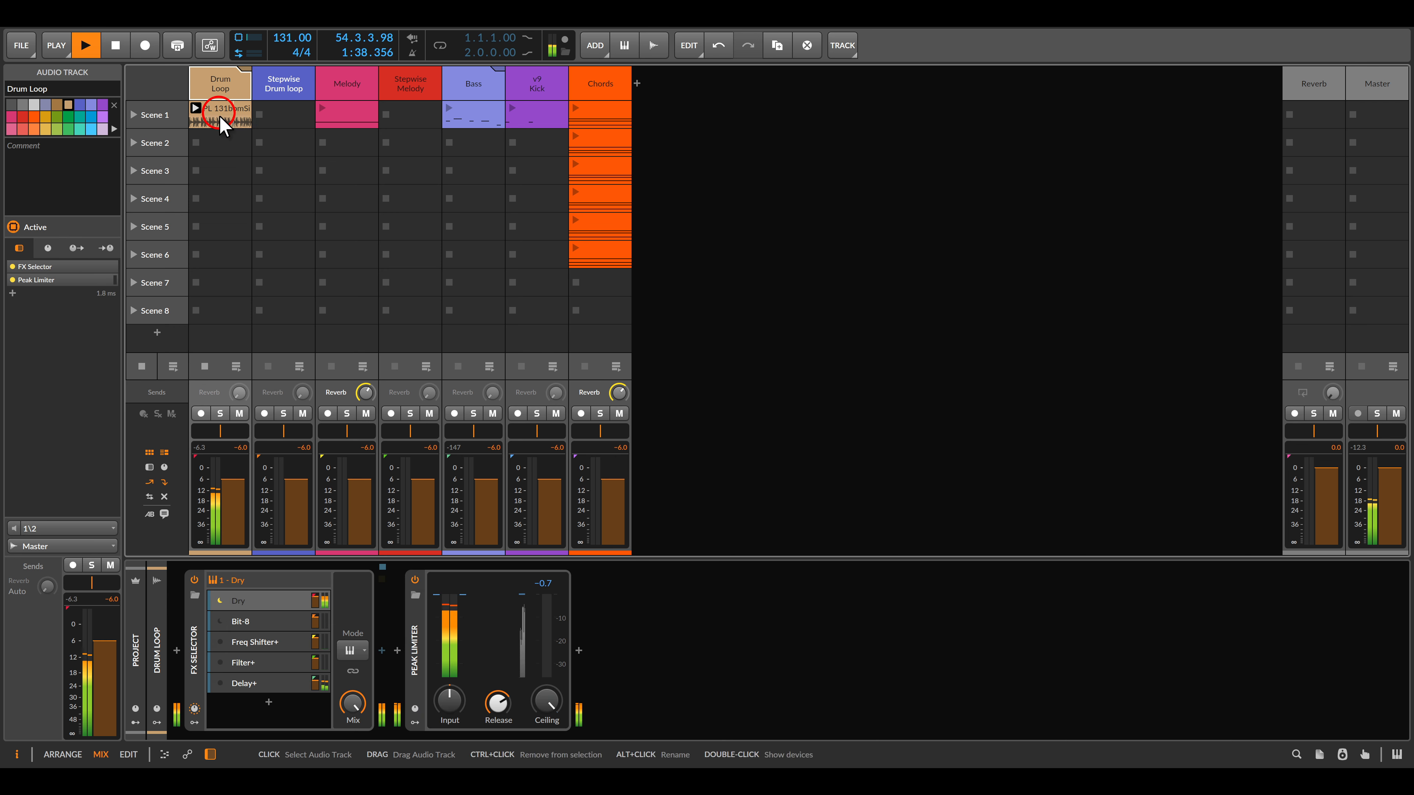
pyautogui.click(268, 682)
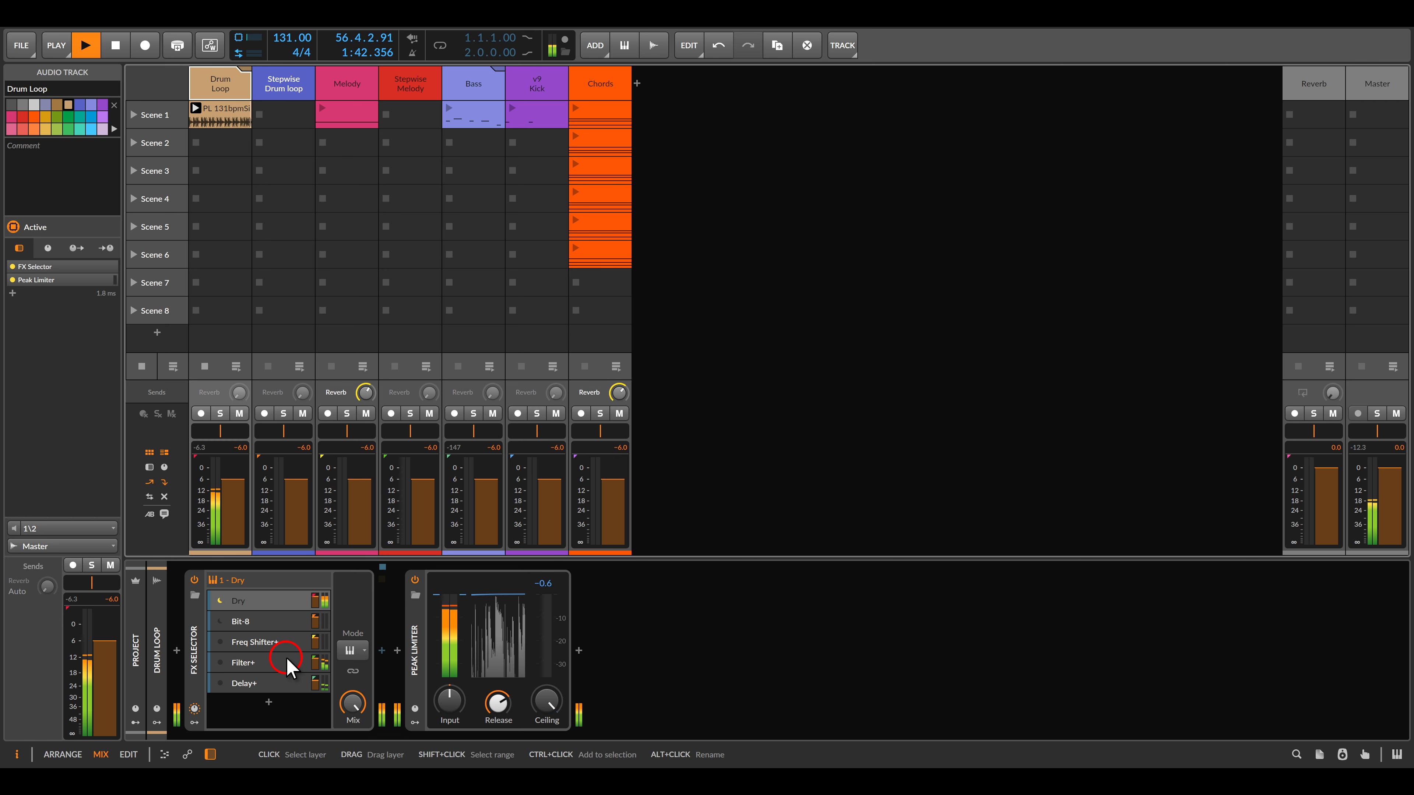
pyautogui.press('space')
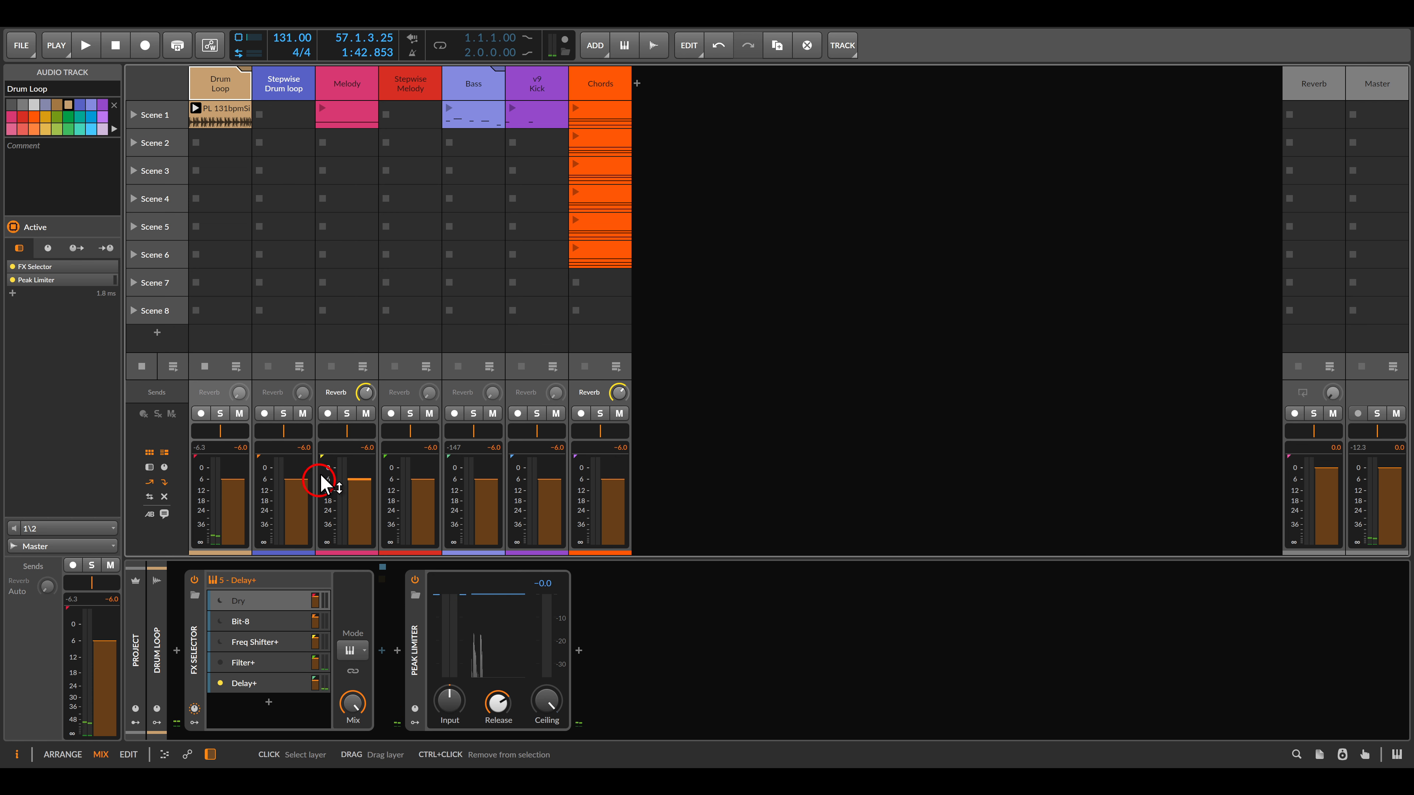
# Show the Melody track's Polymer FX chain and examine the Dry and Pitch Shifter Up layers in its FX Selector
pyautogui.click(353, 78)
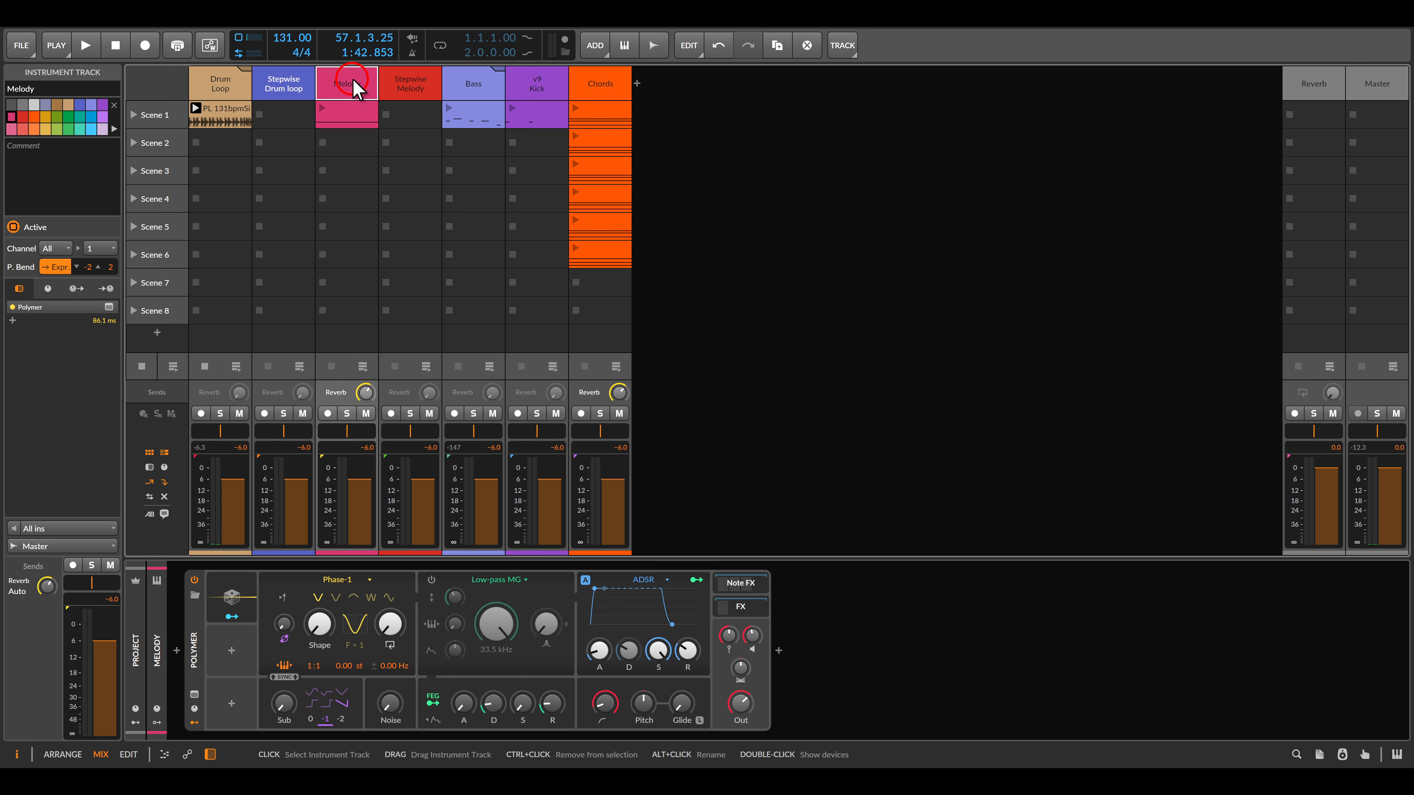
pyautogui.click(740, 607)
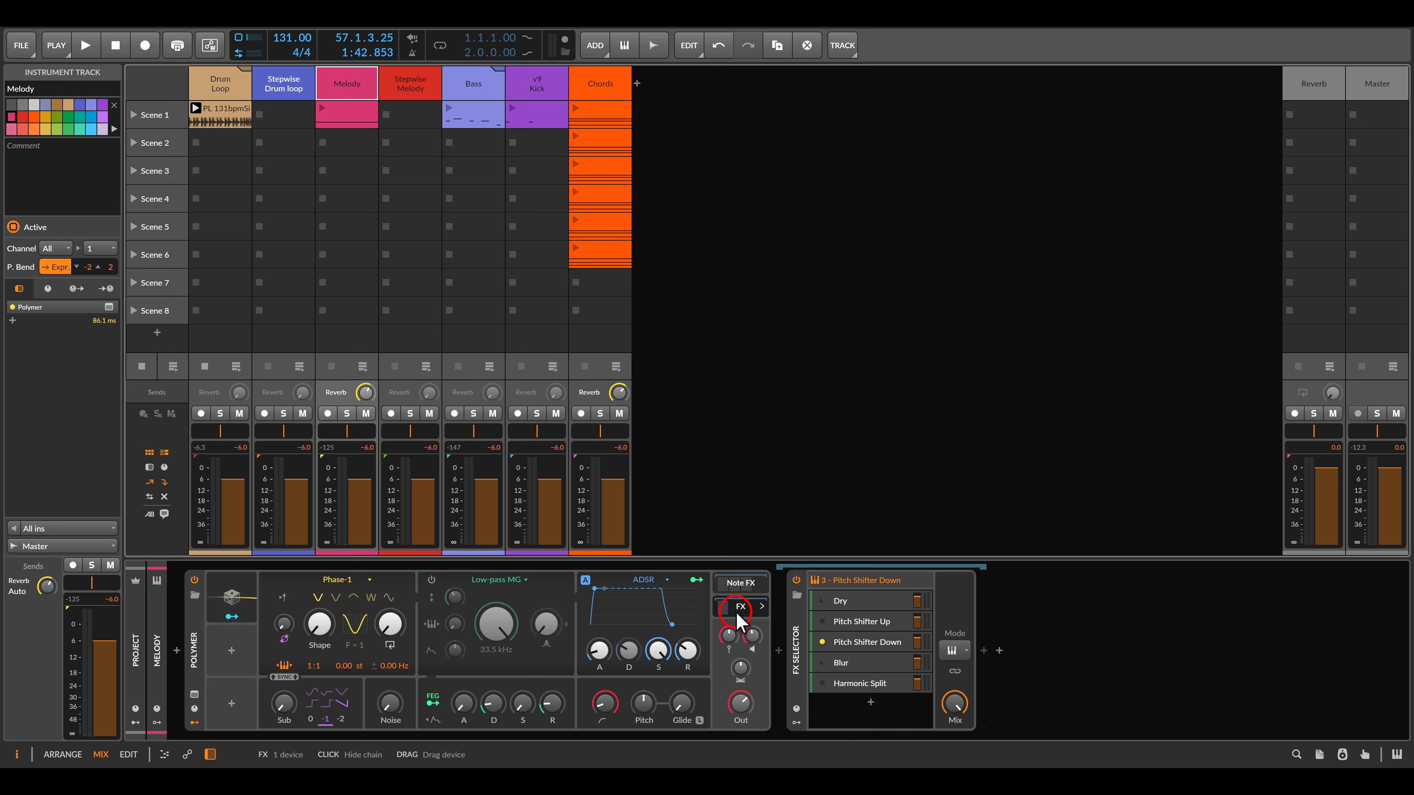
pyautogui.click(855, 600)
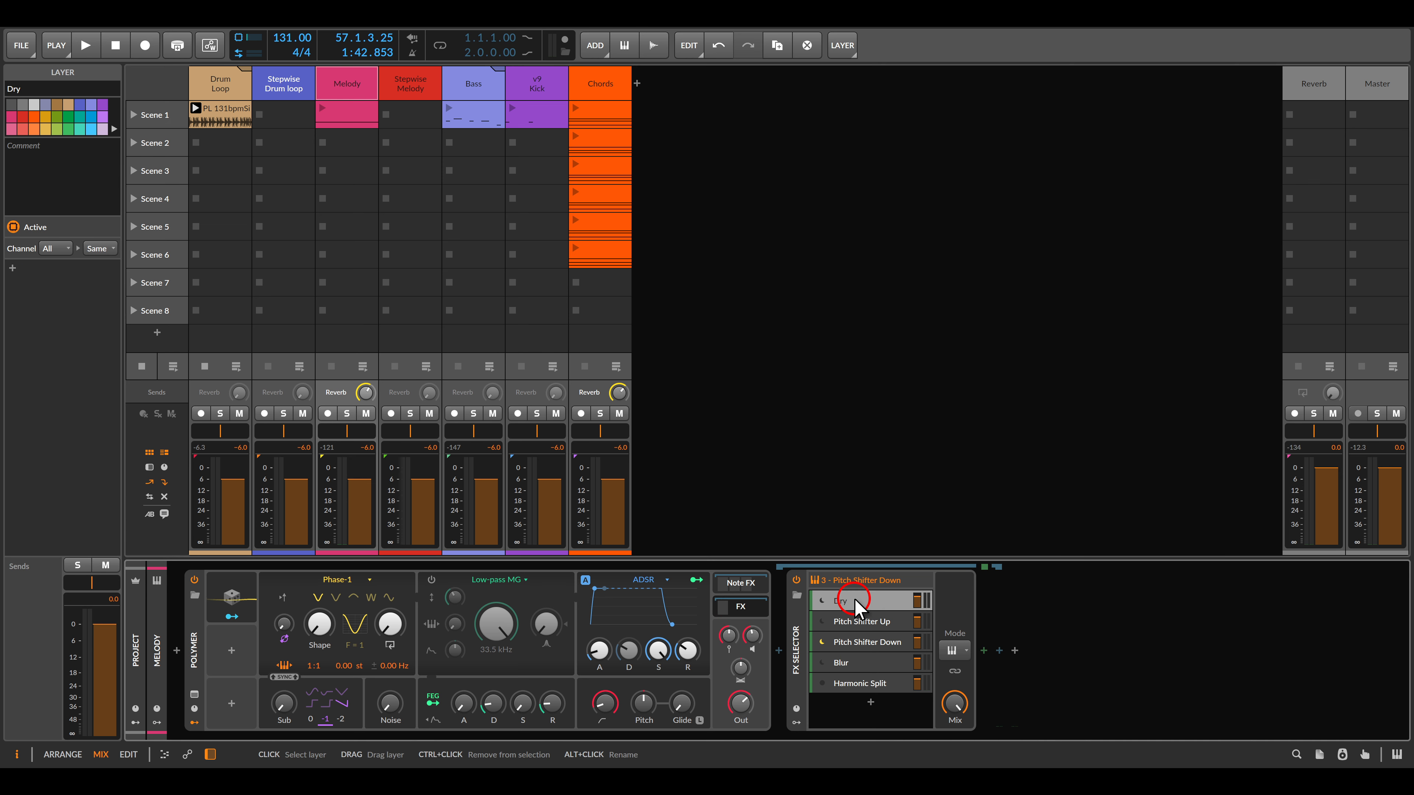
pyautogui.click(867, 622)
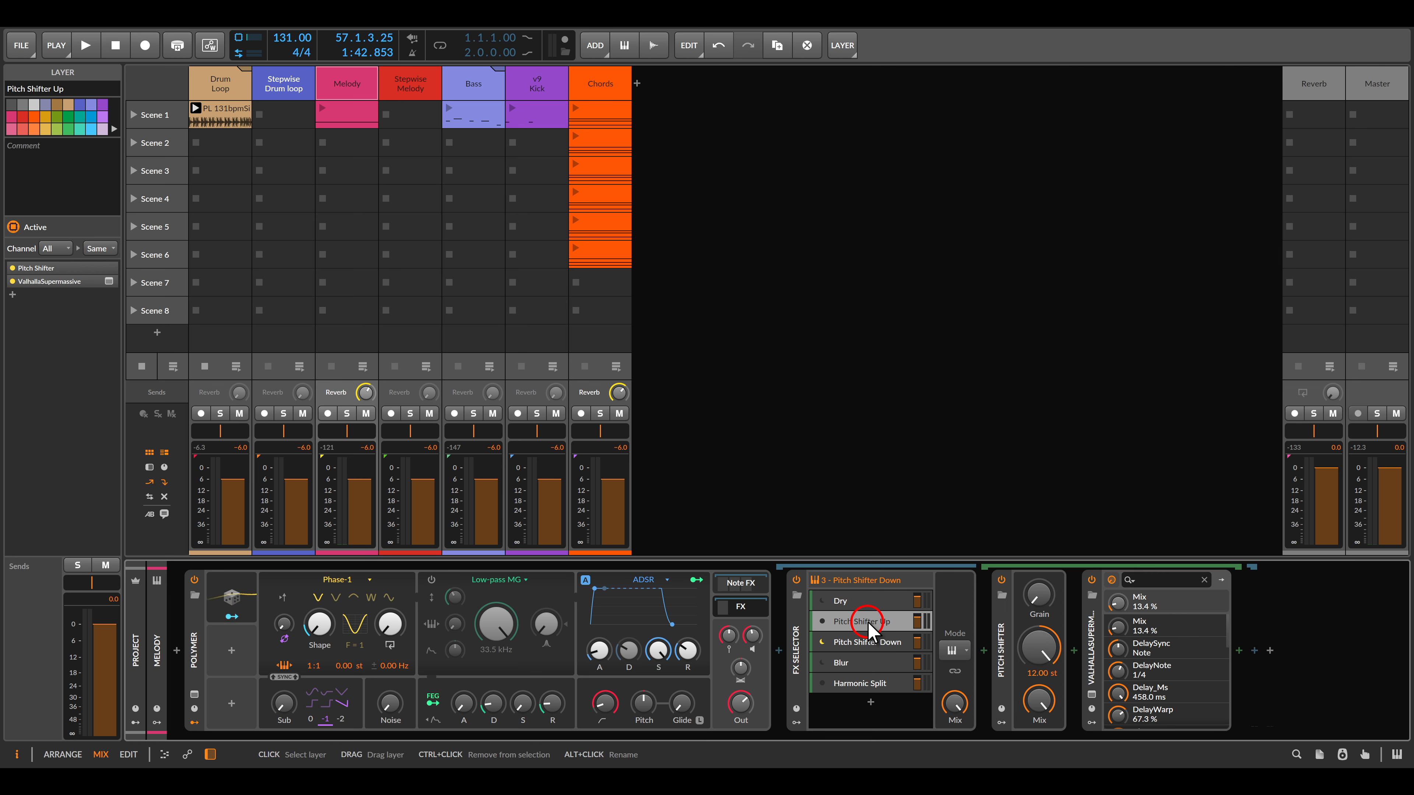
# Solo the Melody track and start playback
pyautogui.click(346, 414)
pyautogui.press('space')
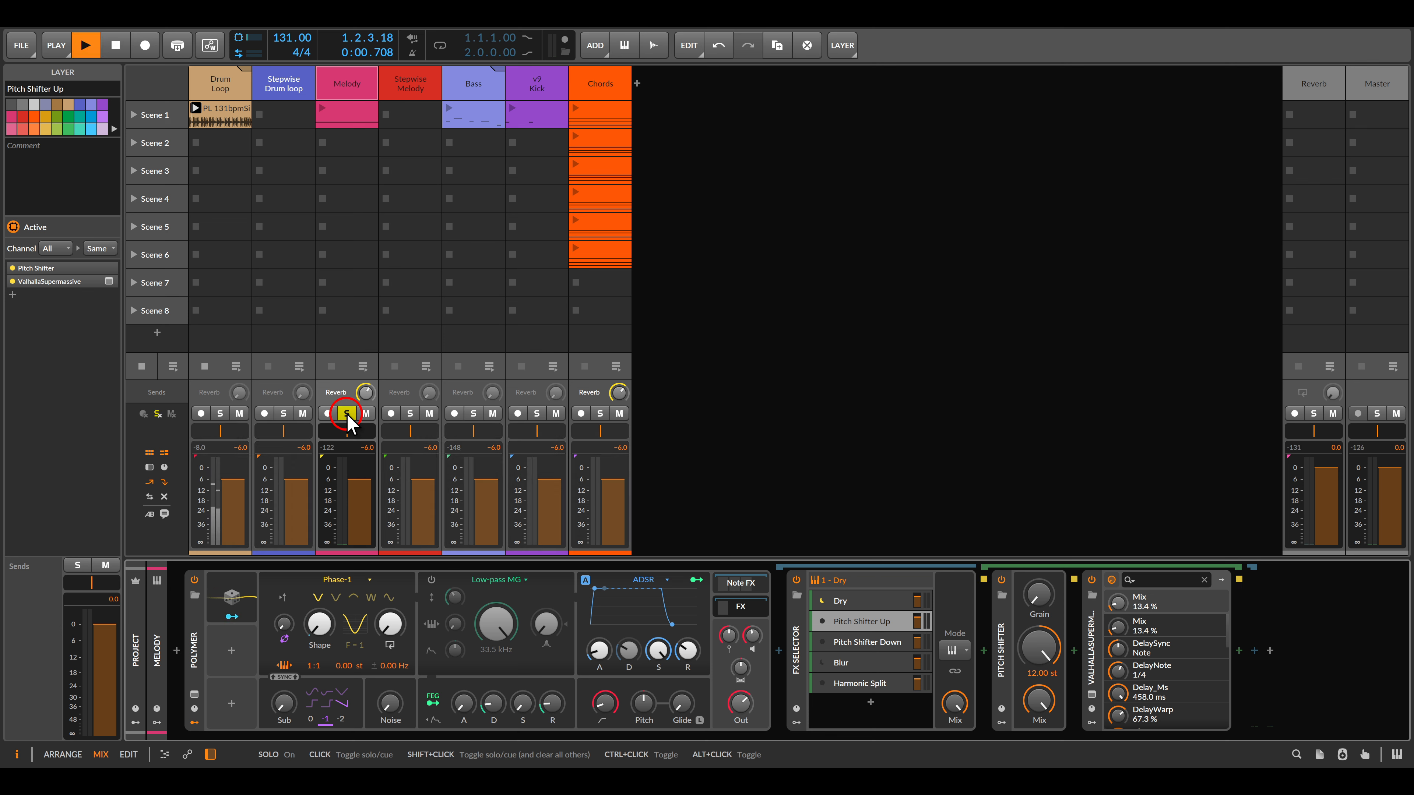
# Stop playback, set the Melody FX Selector's Note/MIDI source to Device Input and activate its Dry layer
pyautogui.press('space')
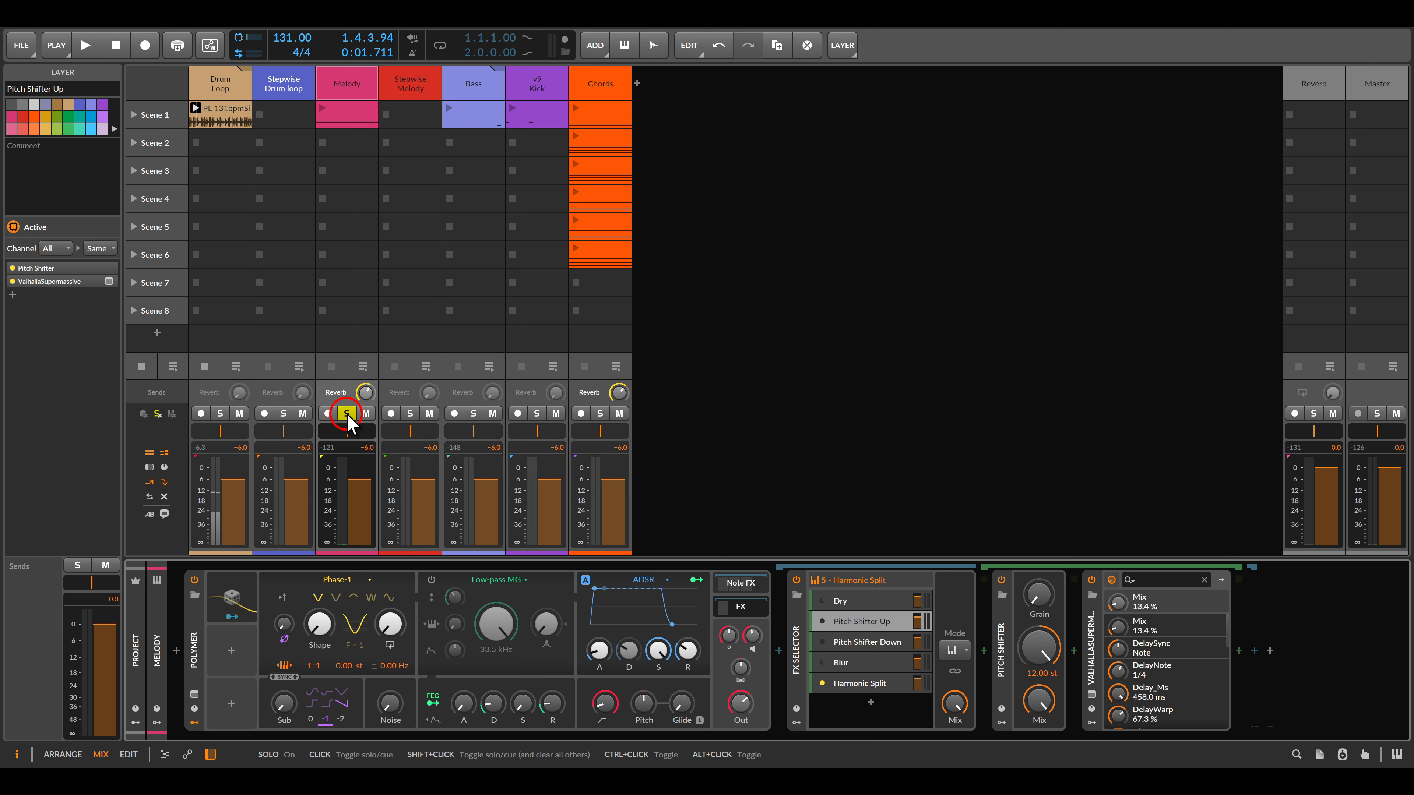
pyautogui.click(793, 640)
pyautogui.click(78, 192)
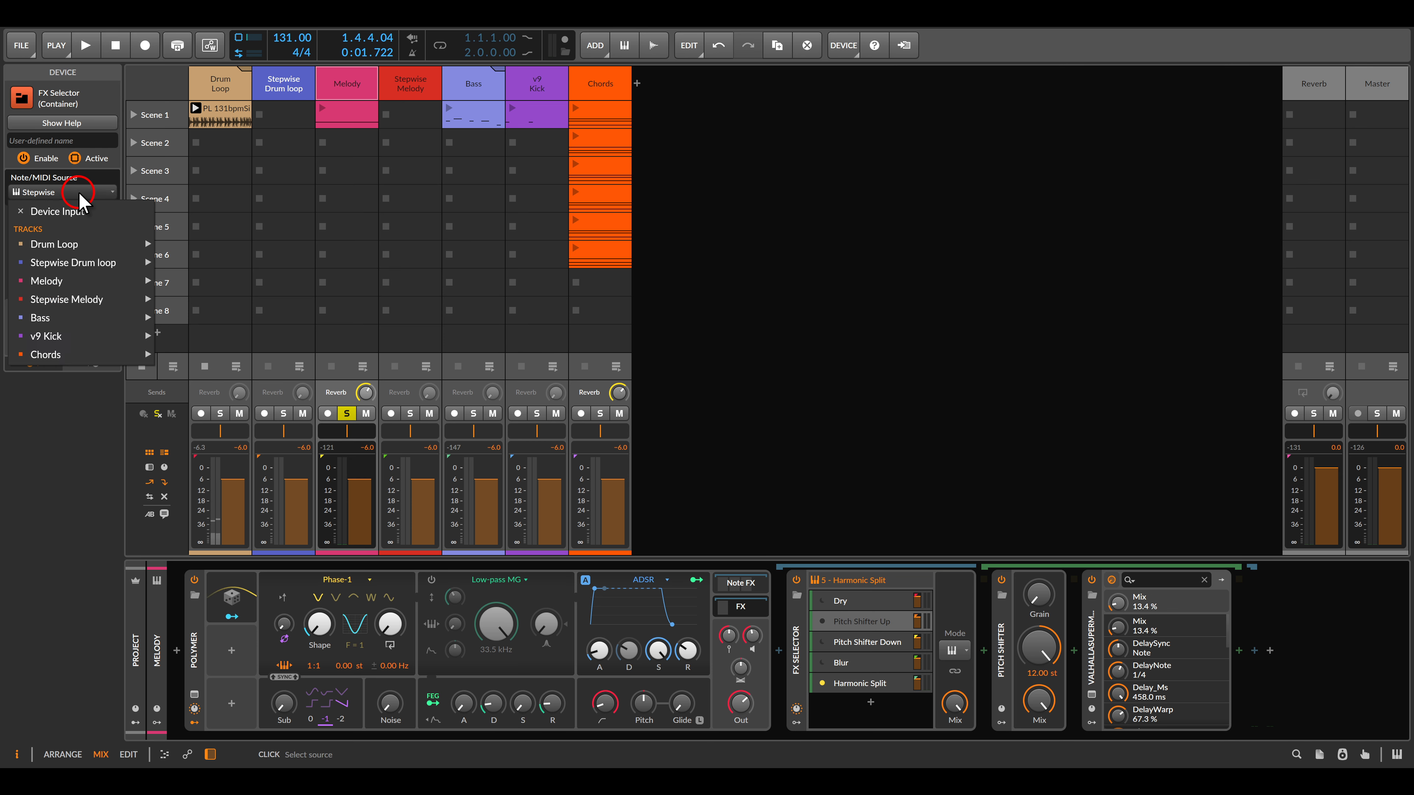
pyautogui.click(94, 215)
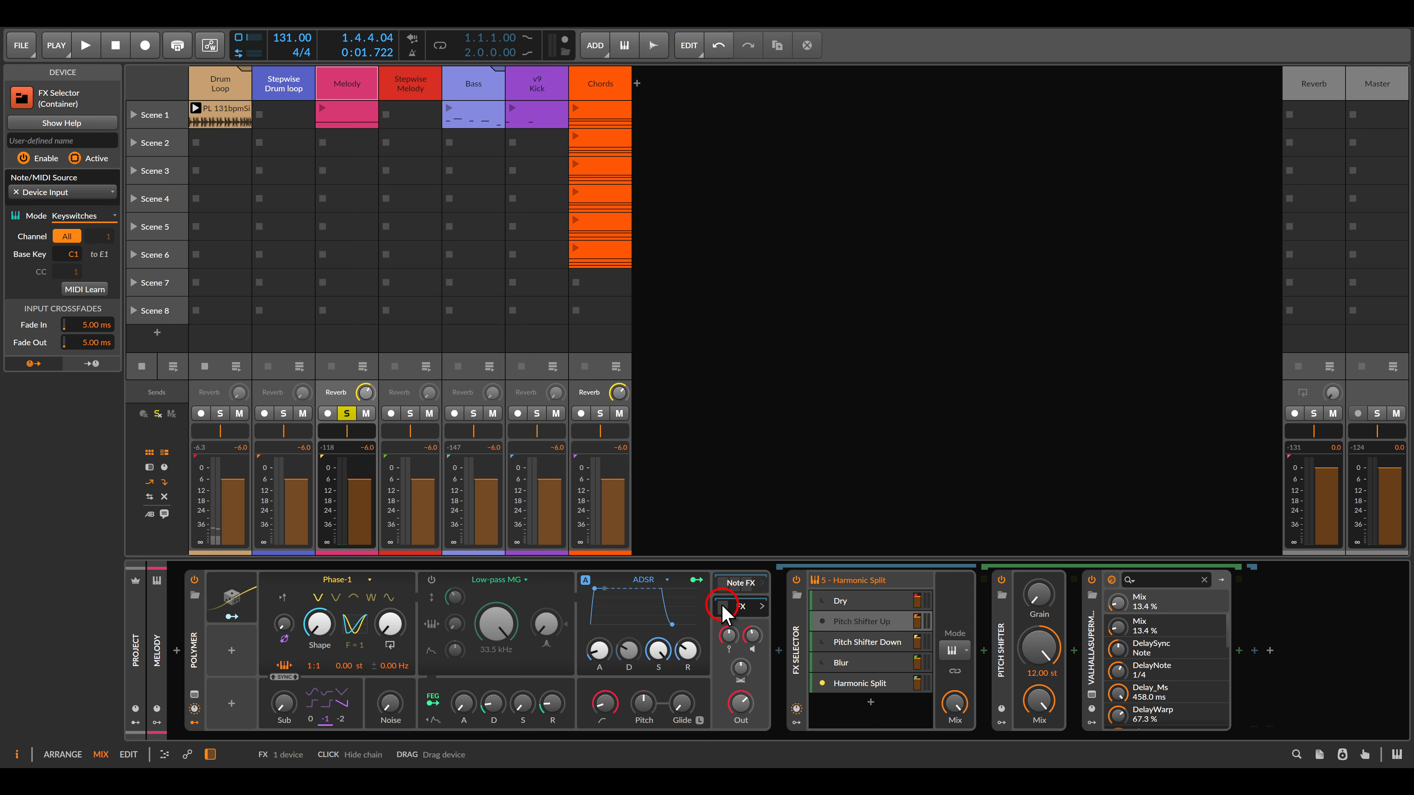
pyautogui.click(821, 604)
# Start playback with the Melody track's Scene 1 clip and listen to the FX Selector's Dry layer
pyautogui.press('space')
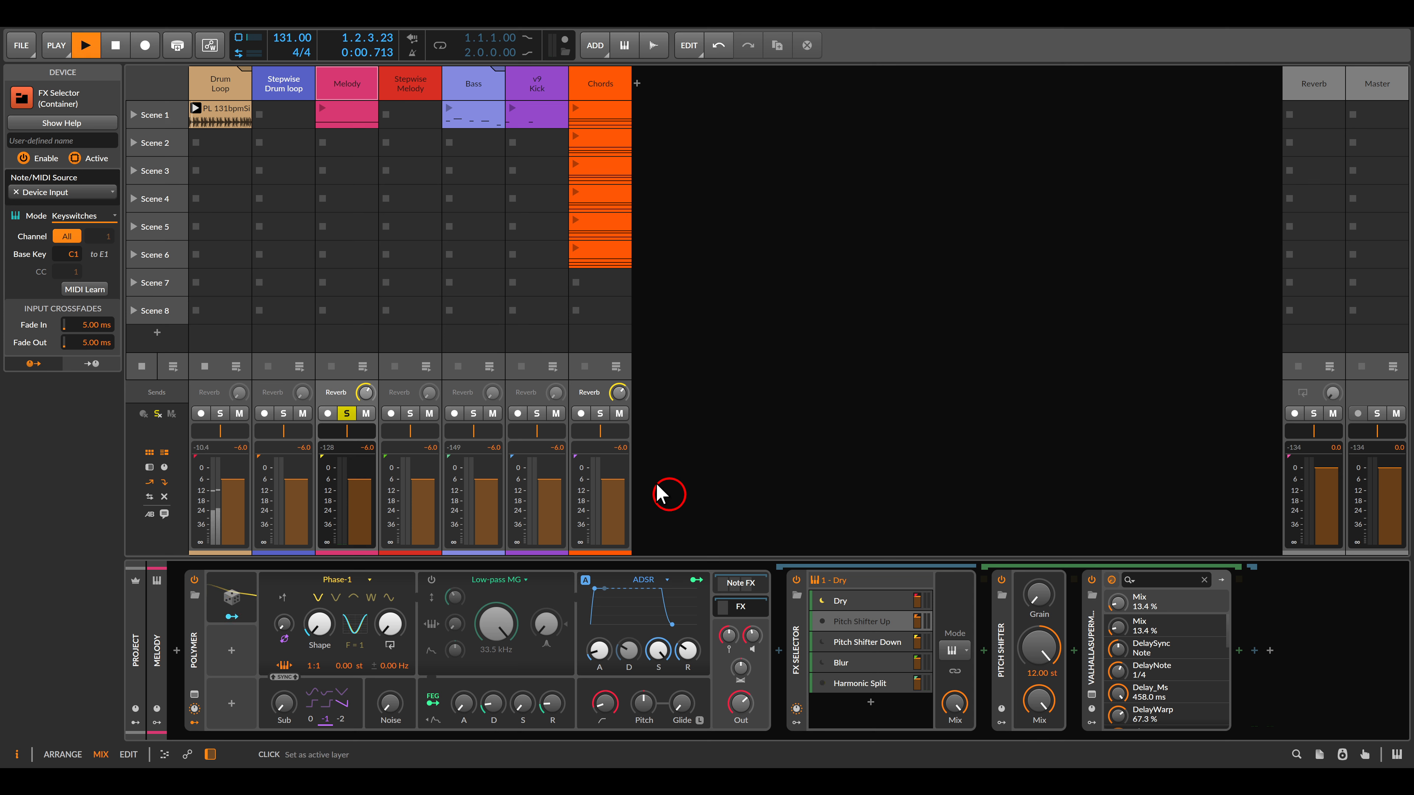
pyautogui.click(326, 109)
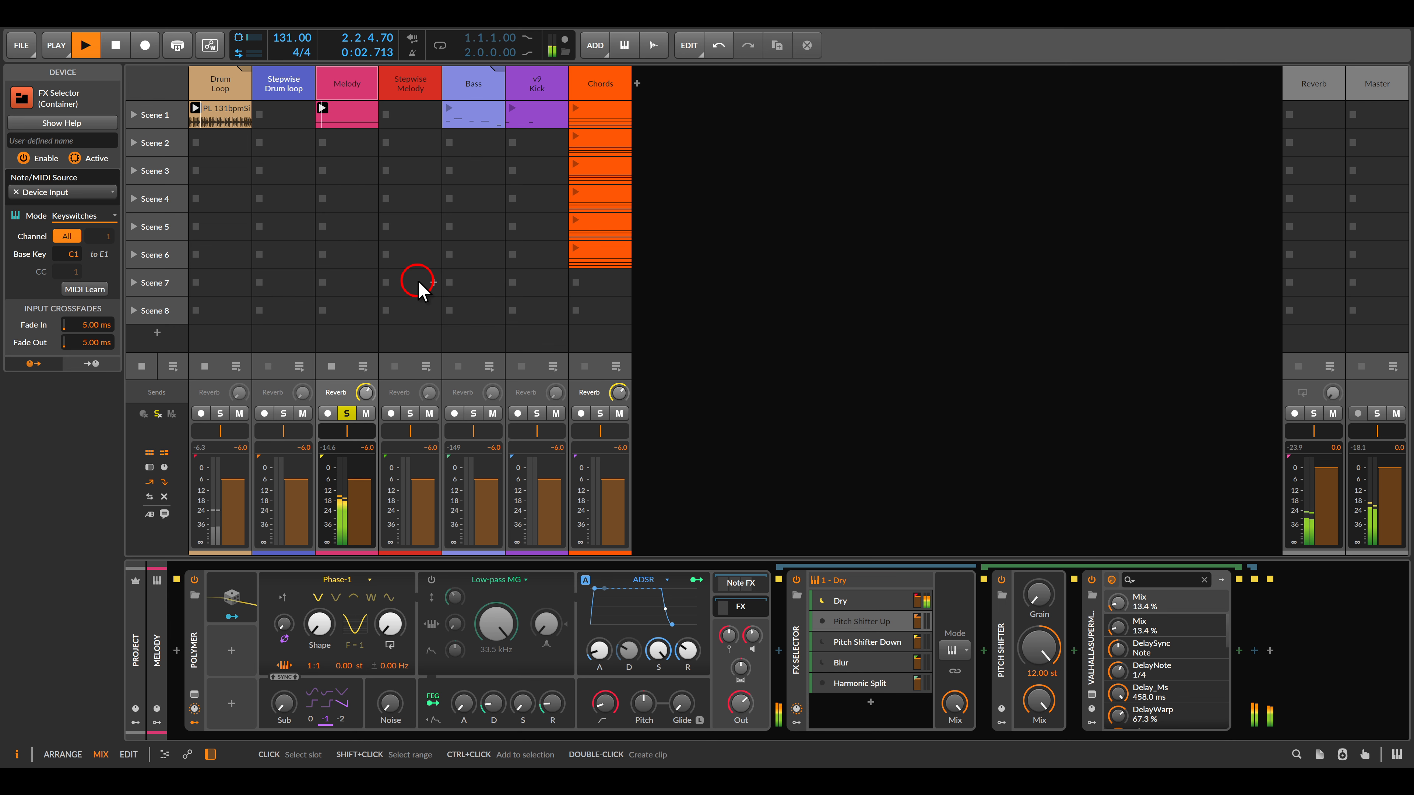
pyautogui.click(850, 601)
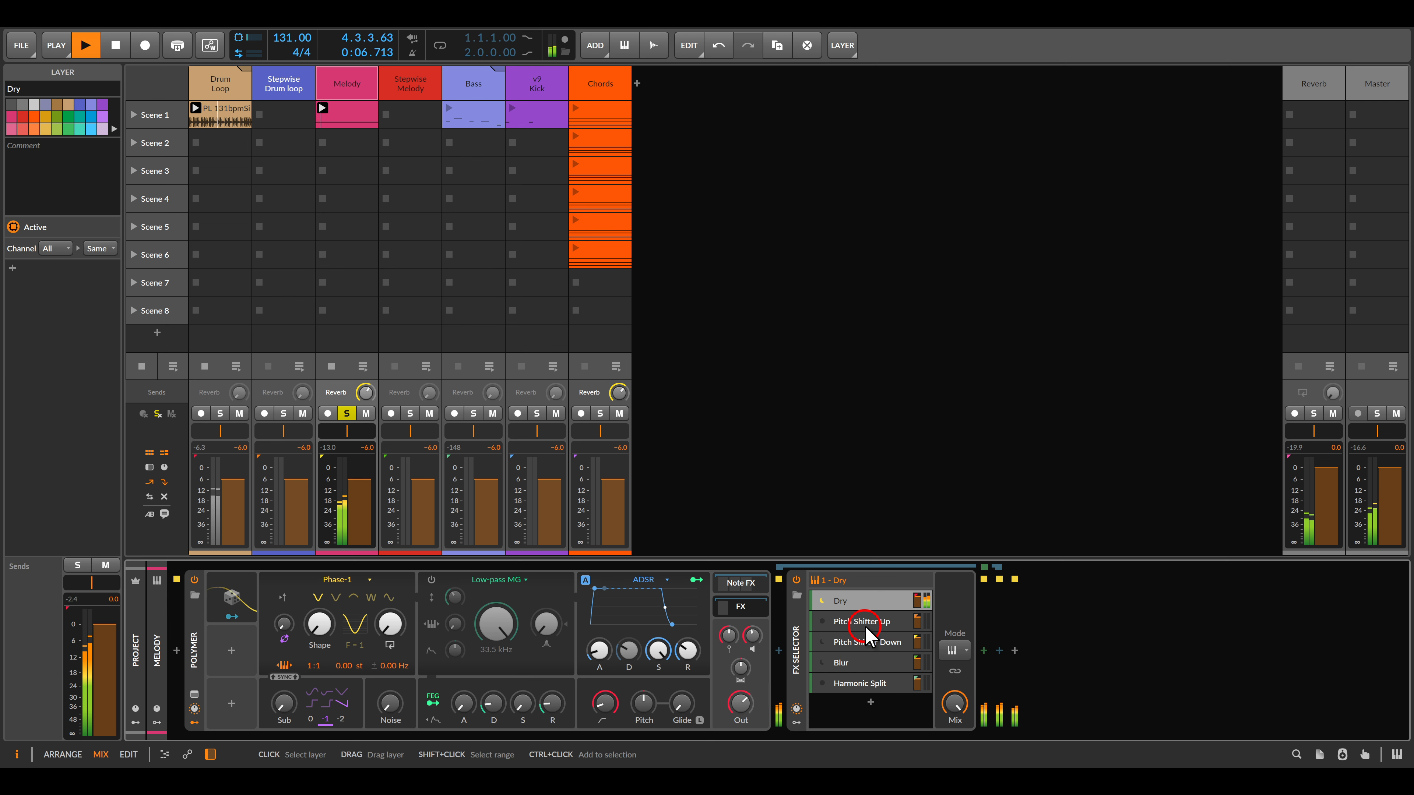
# Audition the Pitch Shifter Up, Pitch Shifter Down and Blur layers one by one, examining each layer's devices
pyautogui.click(864, 627)
pyautogui.click(822, 621)
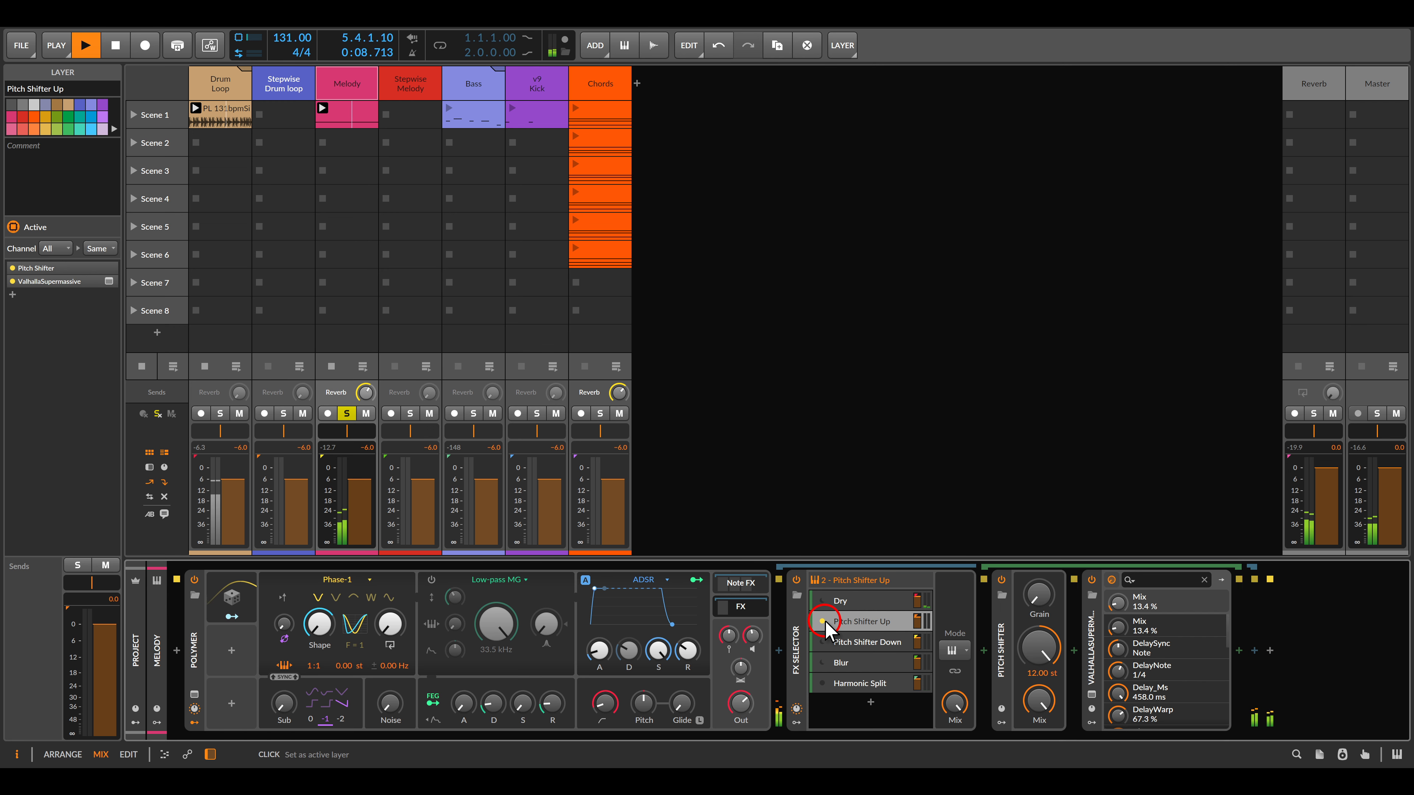
pyautogui.click(837, 643)
pyautogui.click(822, 642)
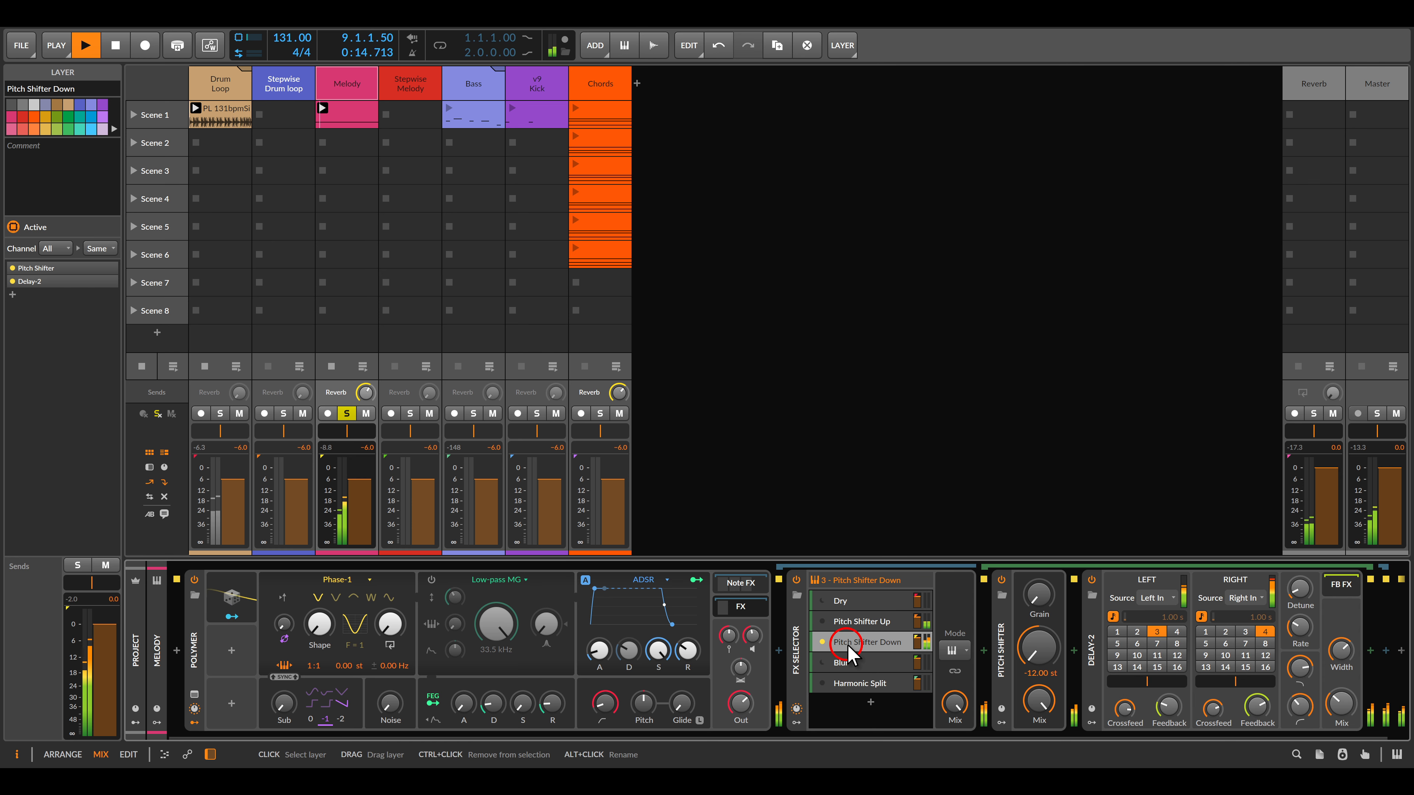
pyautogui.click(857, 668)
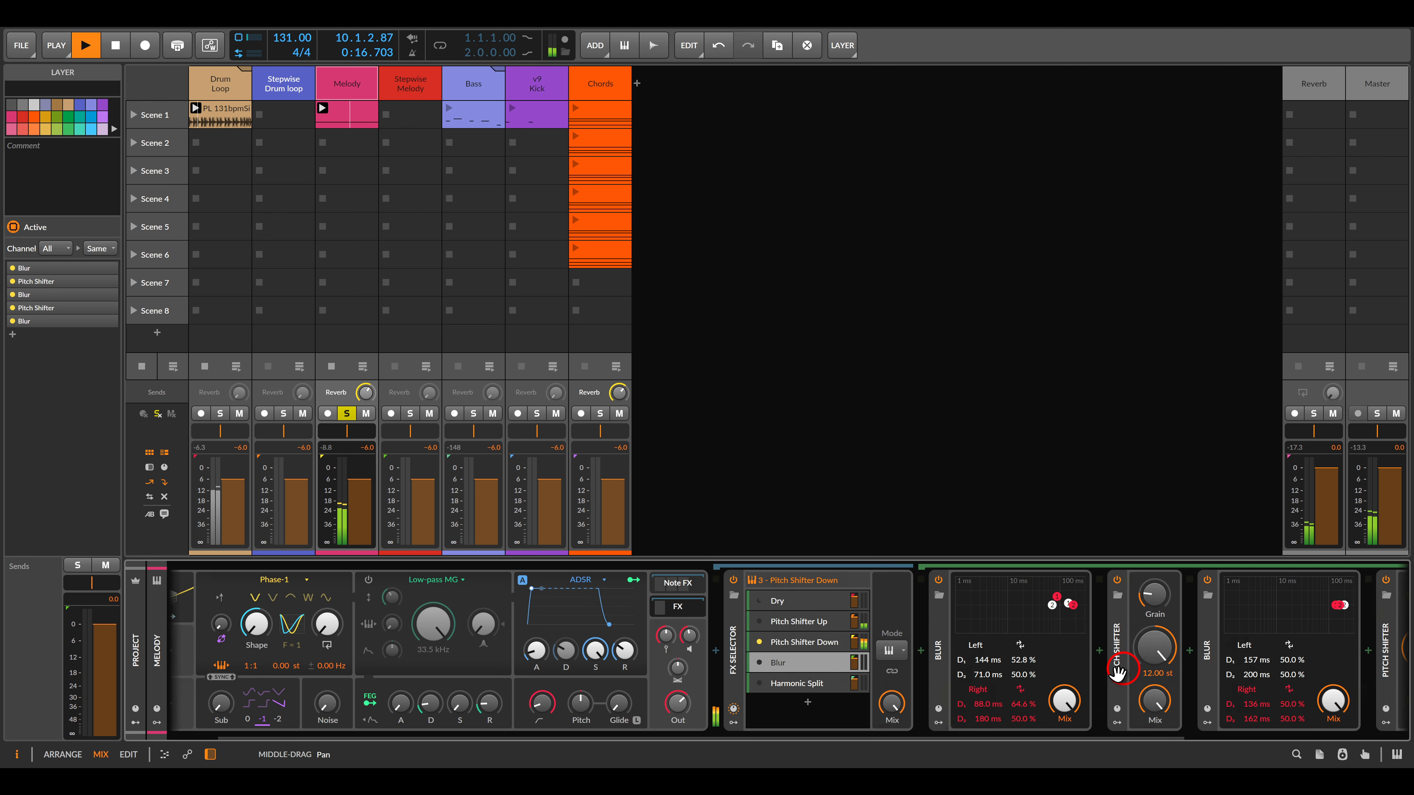
pyautogui.click(471, 664)
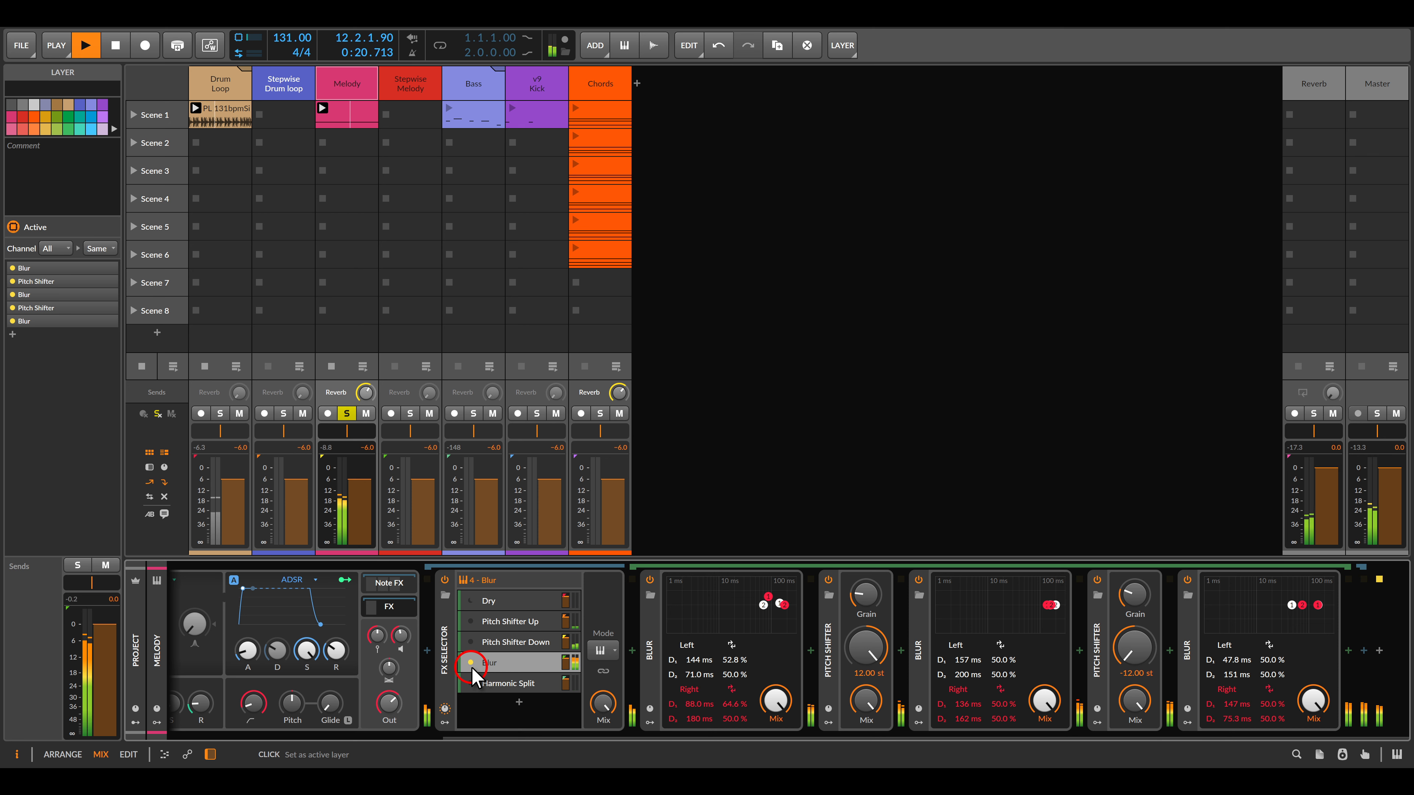
# Audition the Harmonic Split layer and its devices, then reactivate the Dry layer and stop playback
pyautogui.click(508, 691)
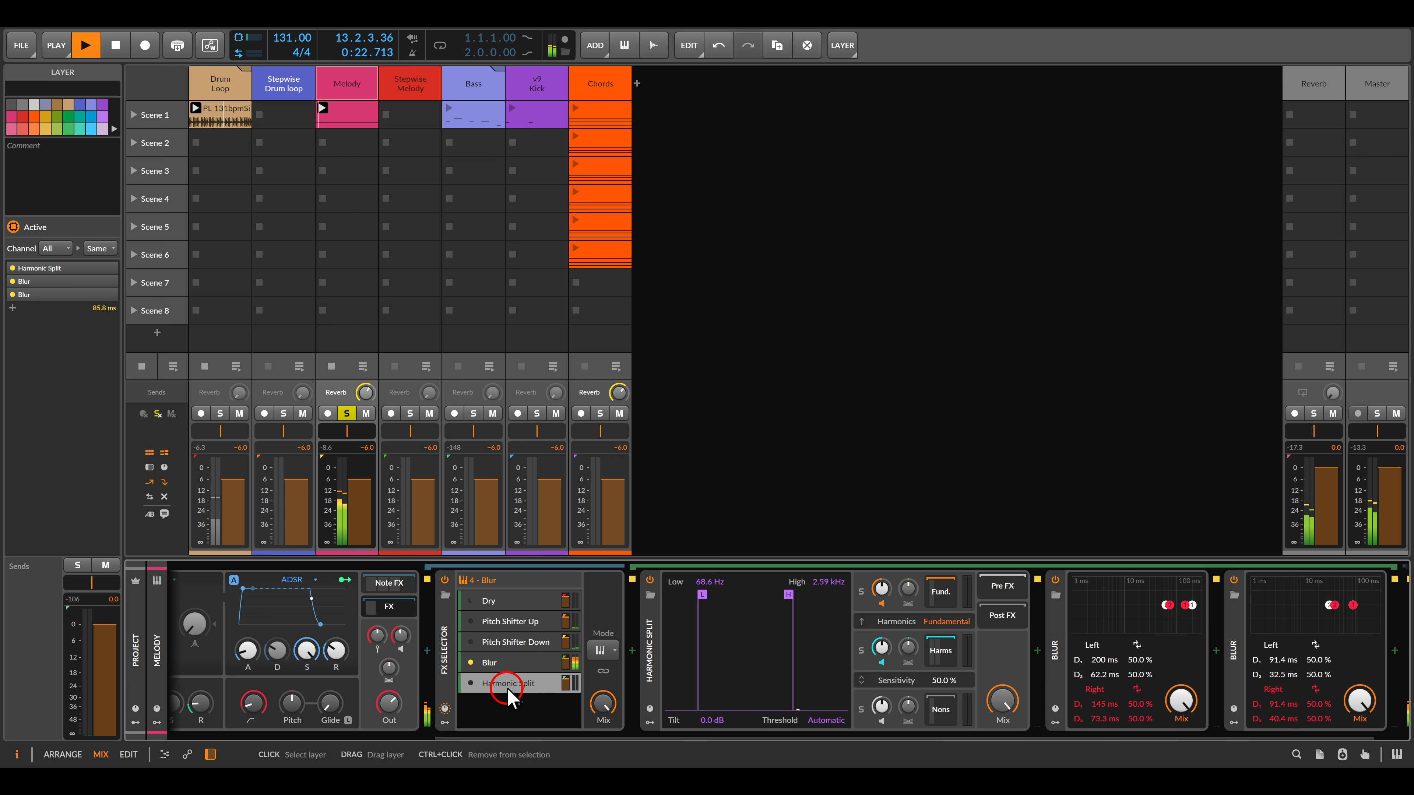
pyautogui.click(881, 663)
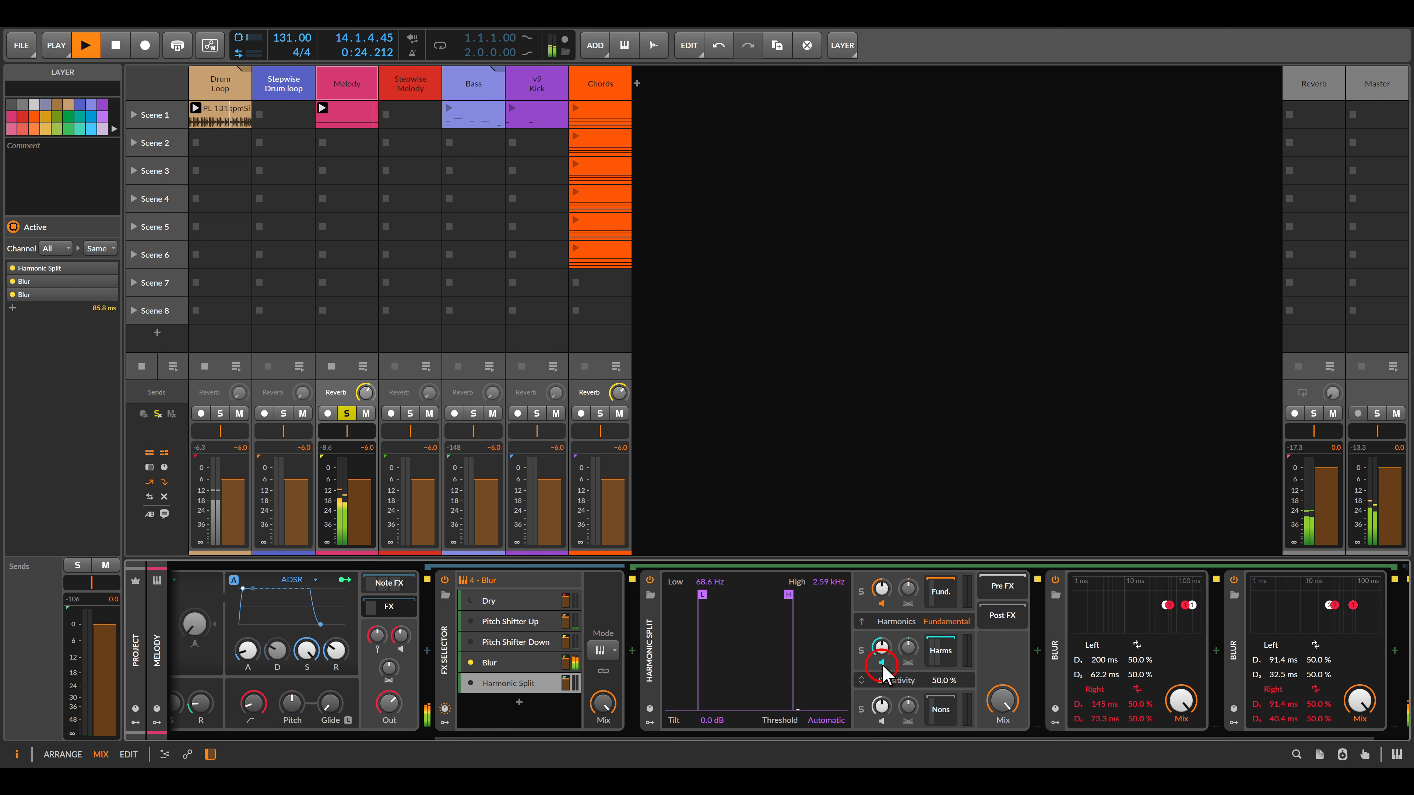
pyautogui.click(471, 684)
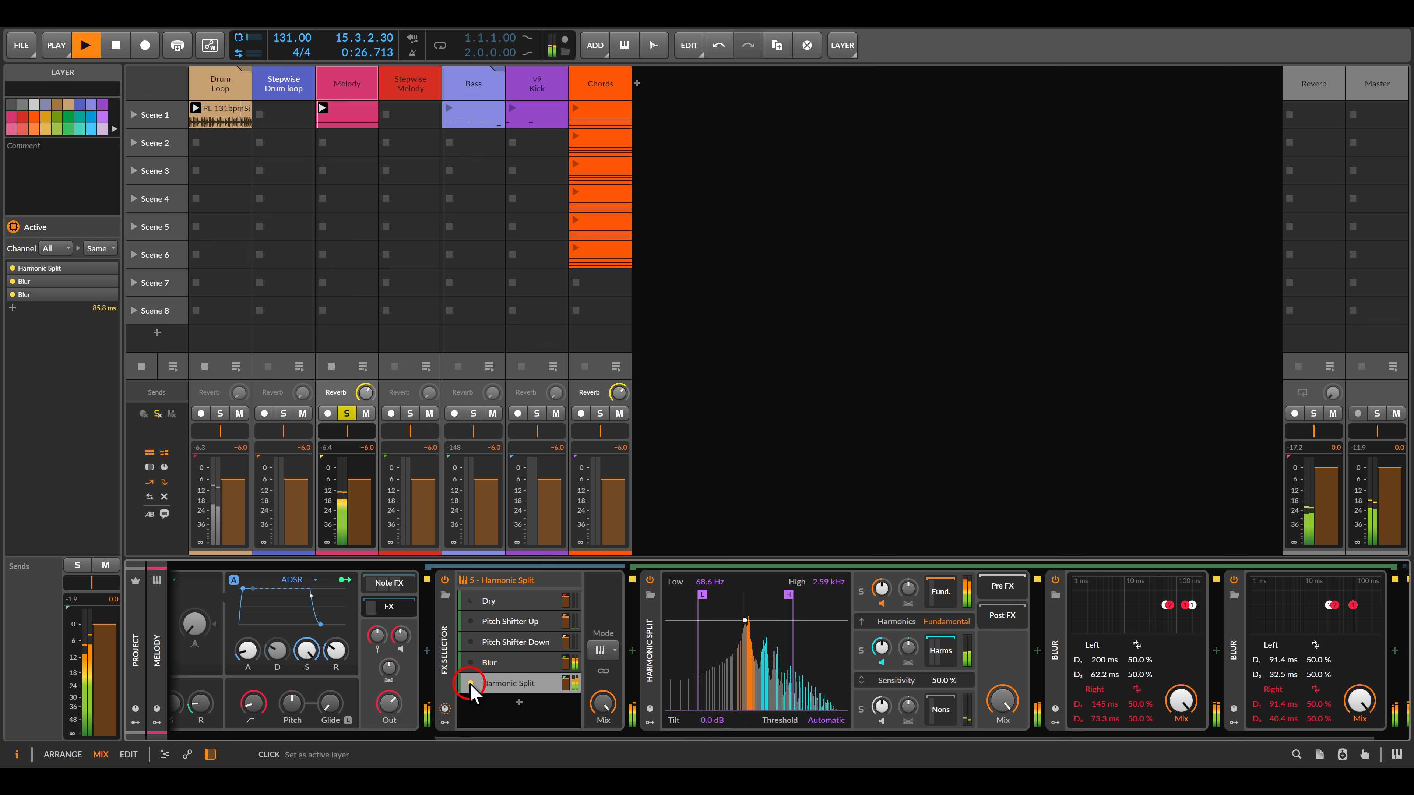
pyautogui.moveTo(470, 685); pyautogui.dragTo(908, 685)
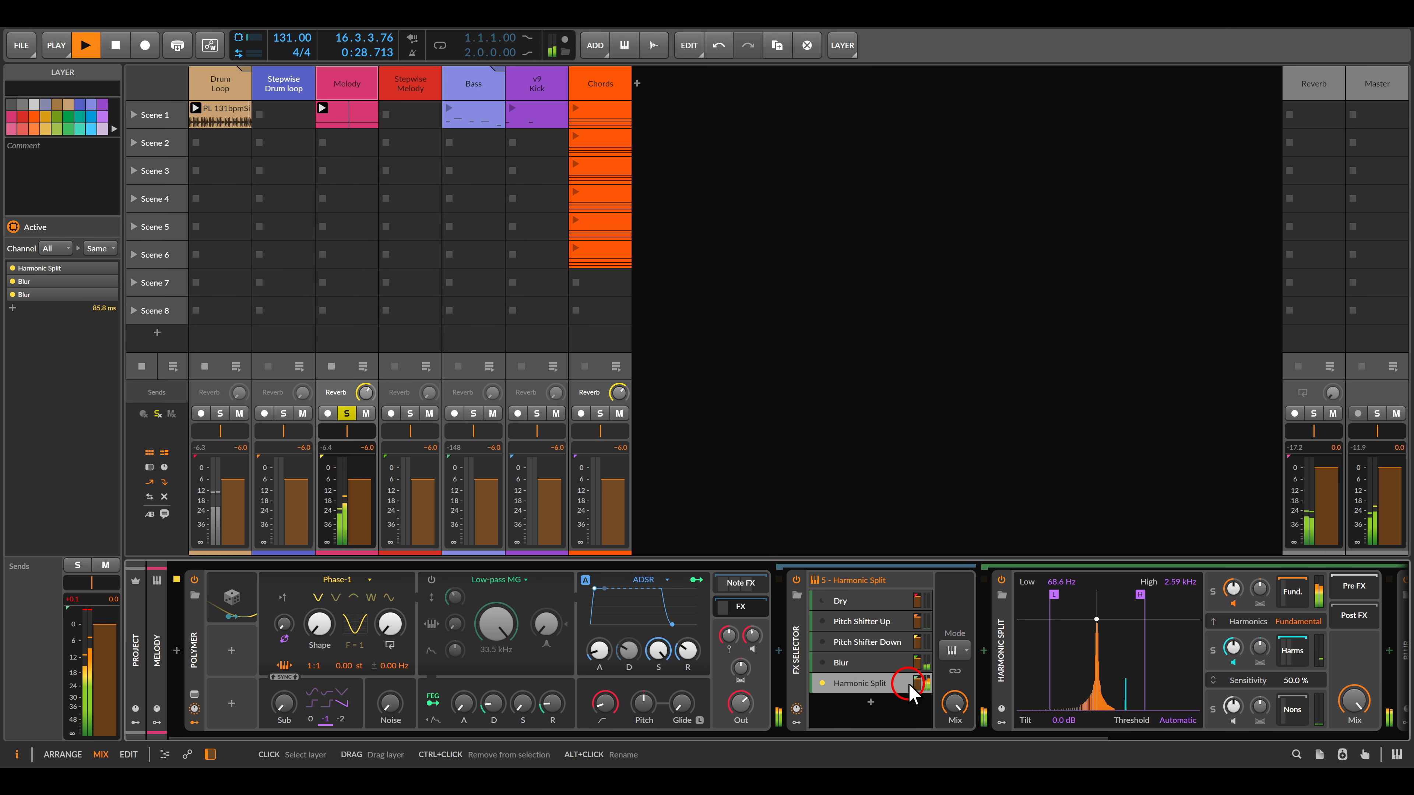
pyautogui.click(822, 602)
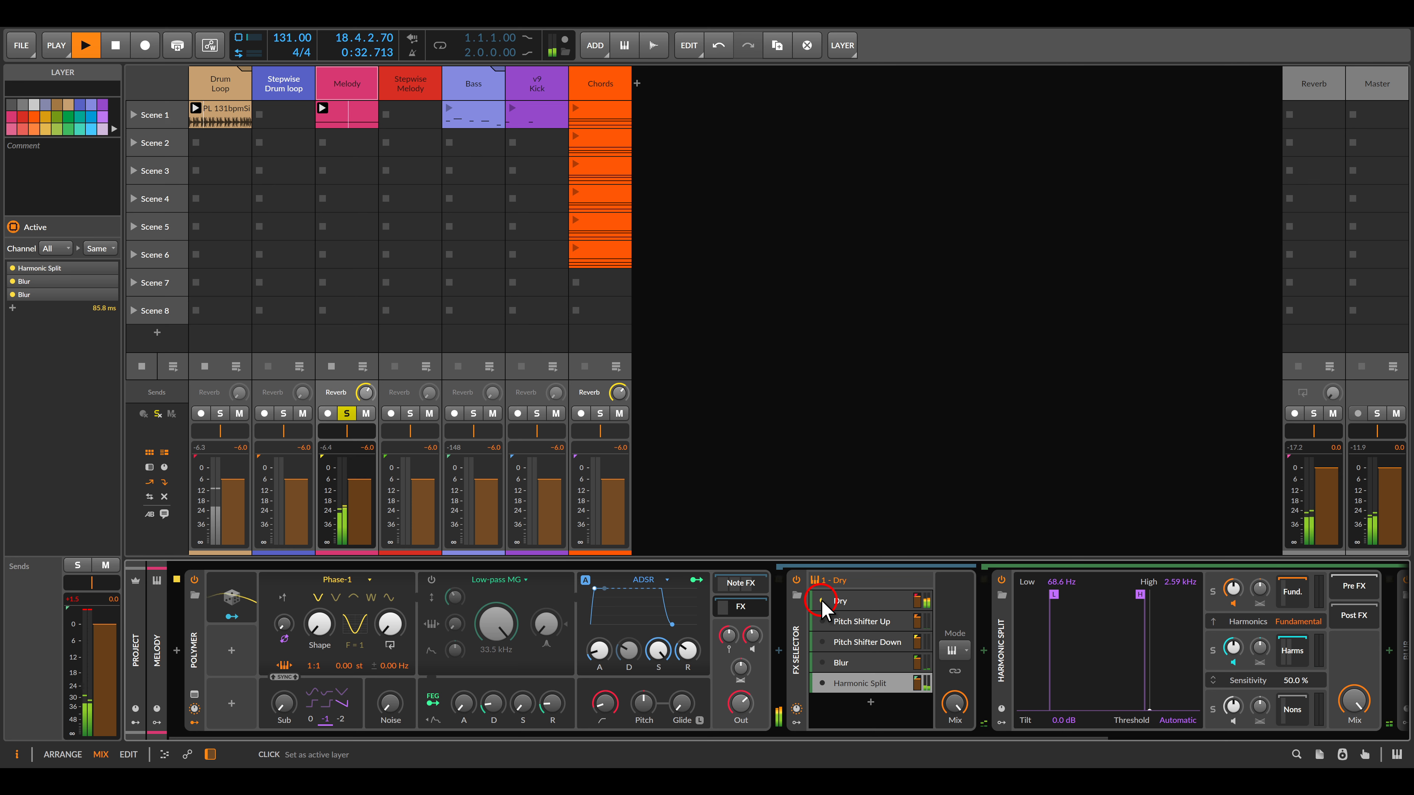
pyautogui.press('space')
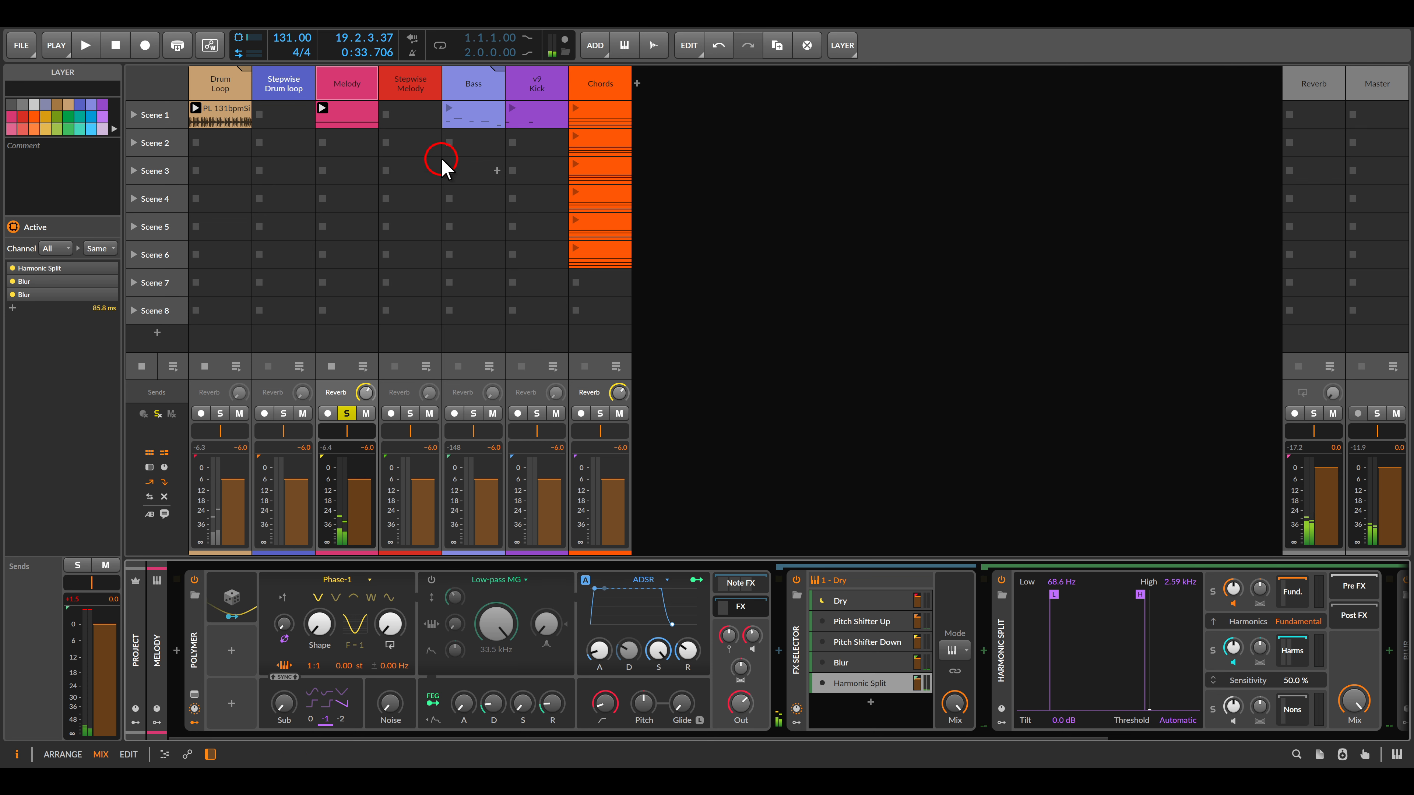
# Check the Stepwise Melody track's pattern and set the Melody FX Selector's Note/MIDI source to that track's Stepwise device
pyautogui.click(408, 93)
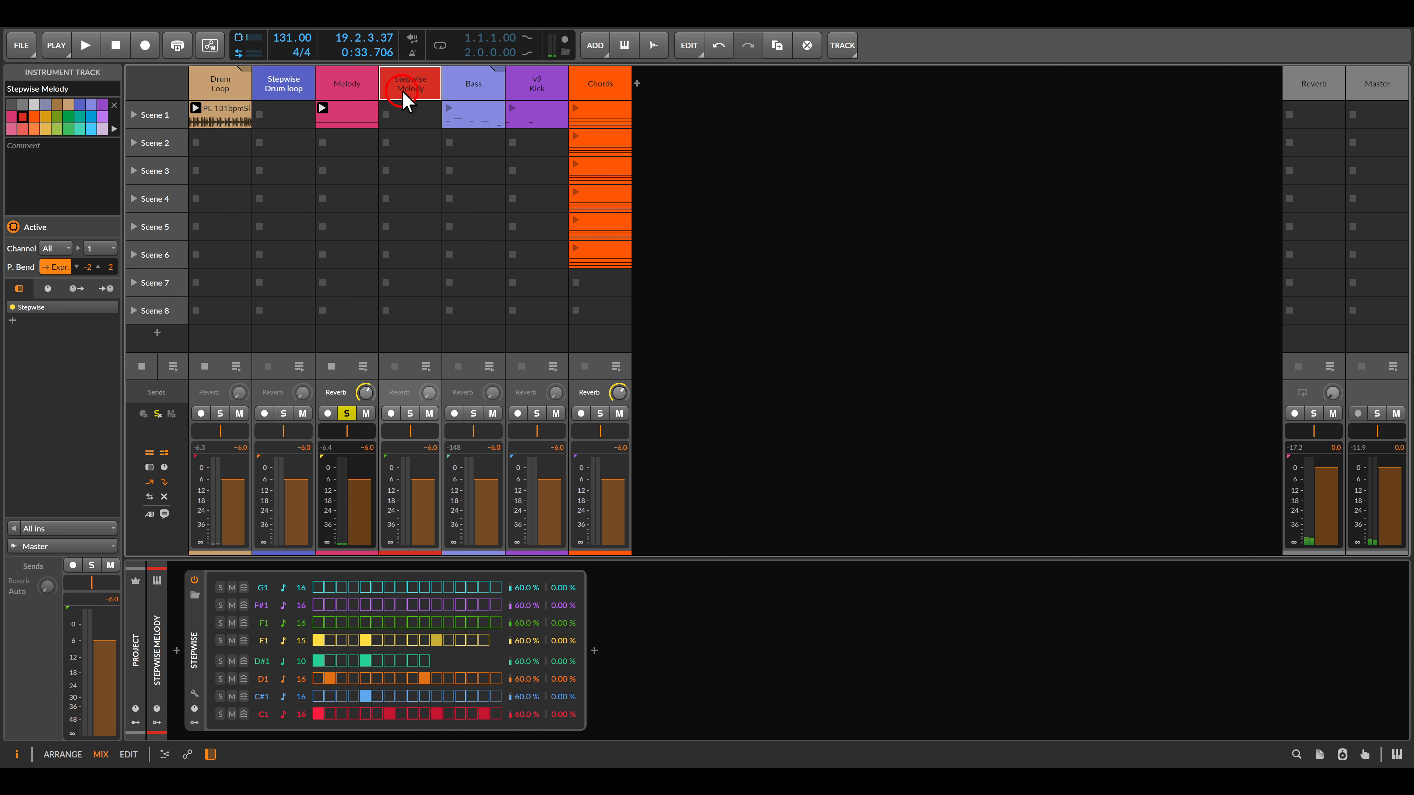
pyautogui.click(361, 82)
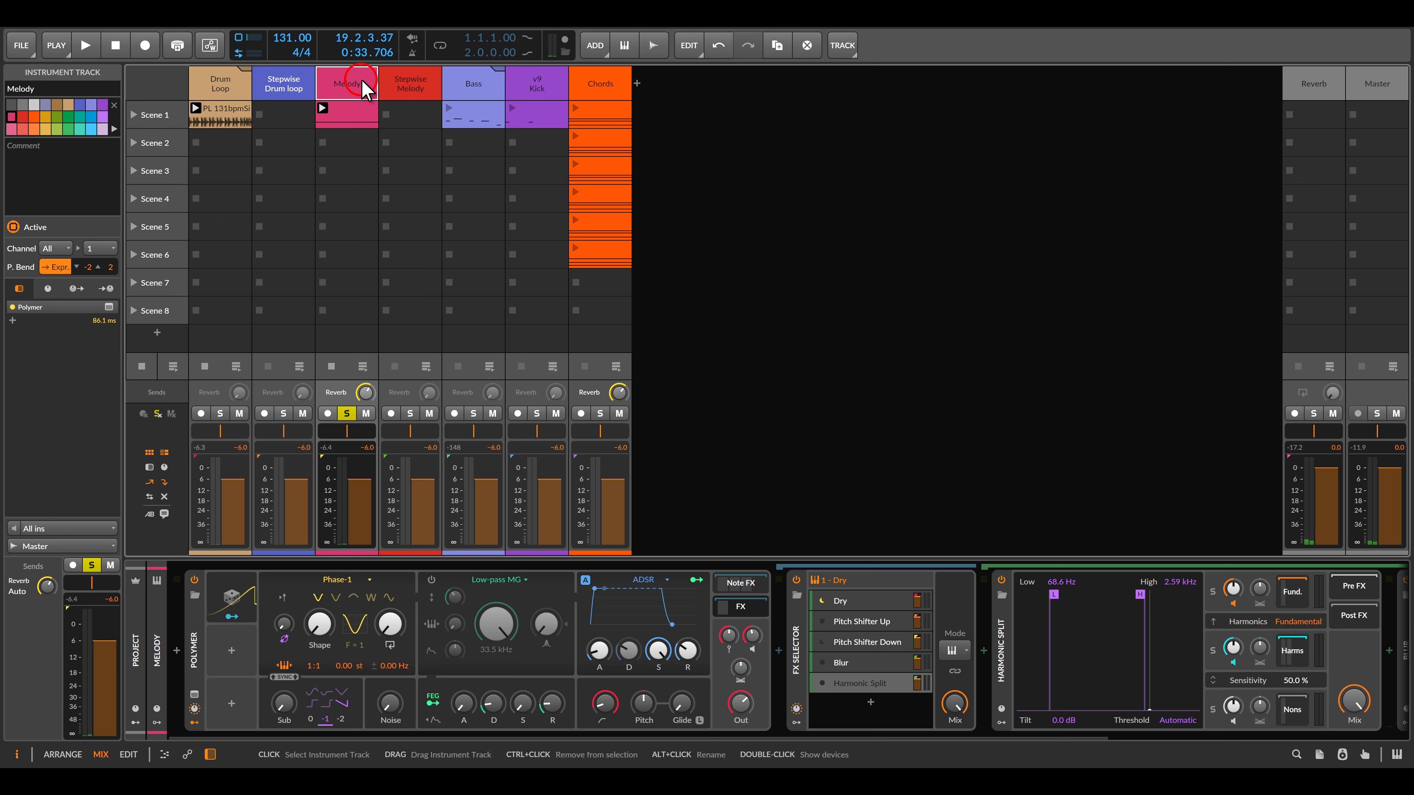
pyautogui.click(796, 640)
pyautogui.click(63, 195)
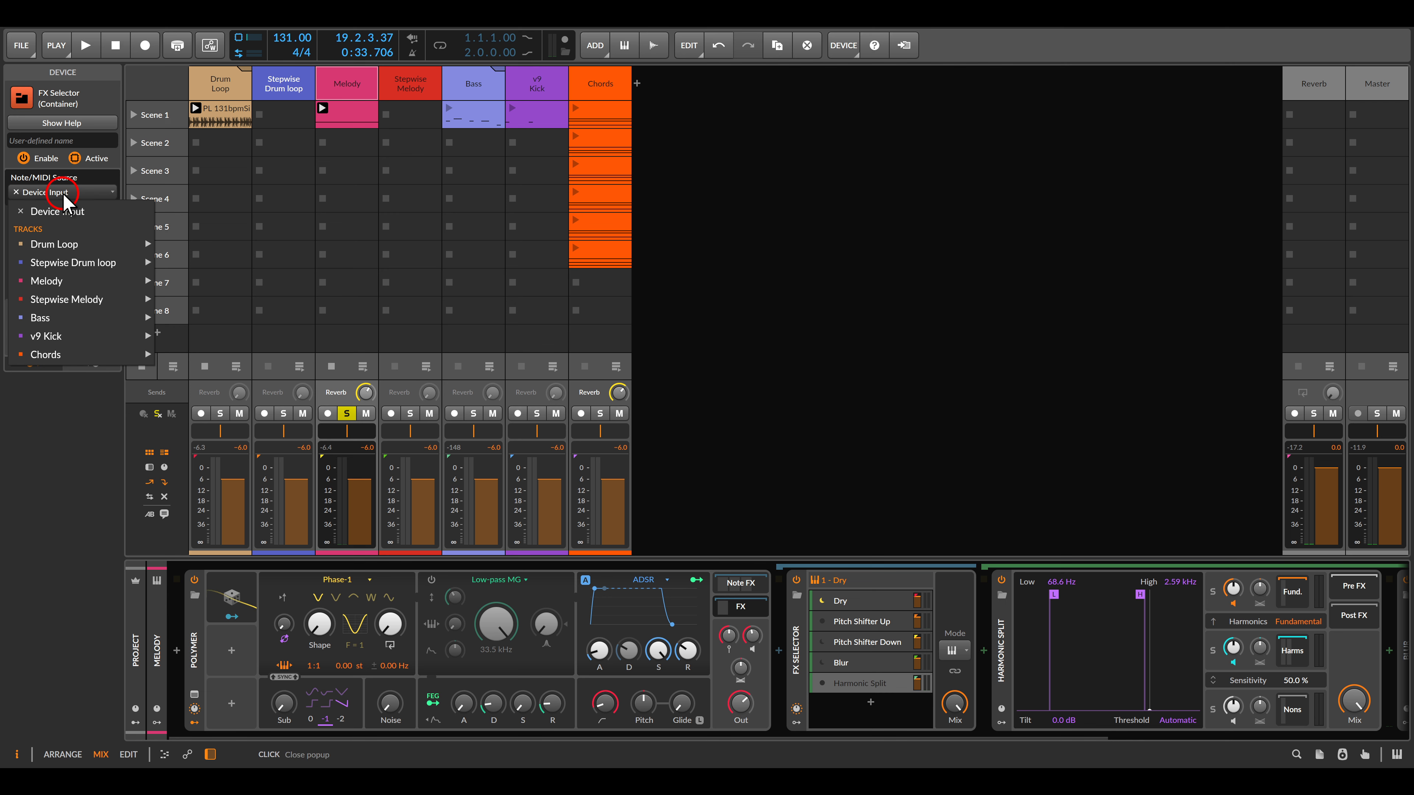
pyautogui.click(103, 301)
pyautogui.click(196, 331)
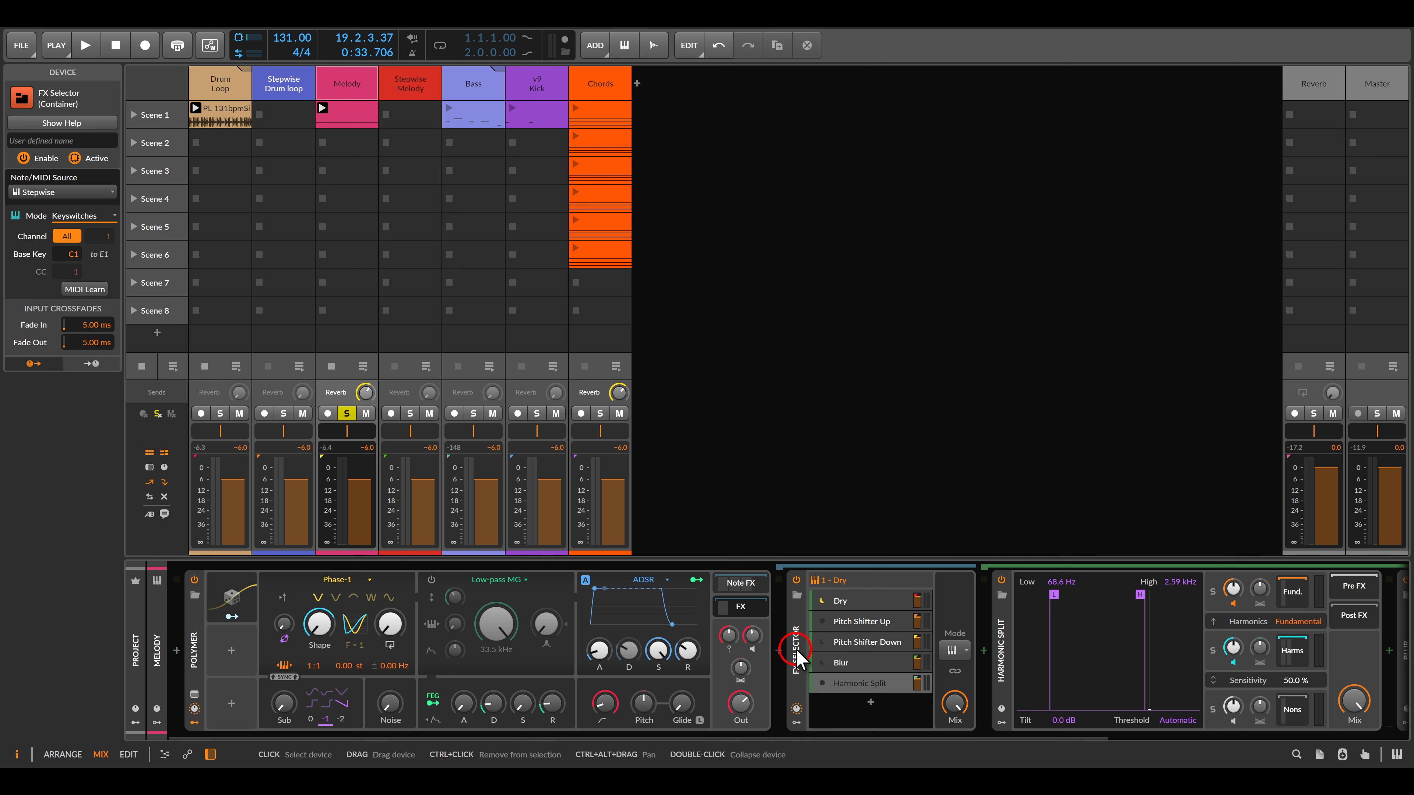
# Play the Melody track with Stepwise switching its layers, unsolo it and launch Scene 1 to hear all tracks
pyautogui.press('space')
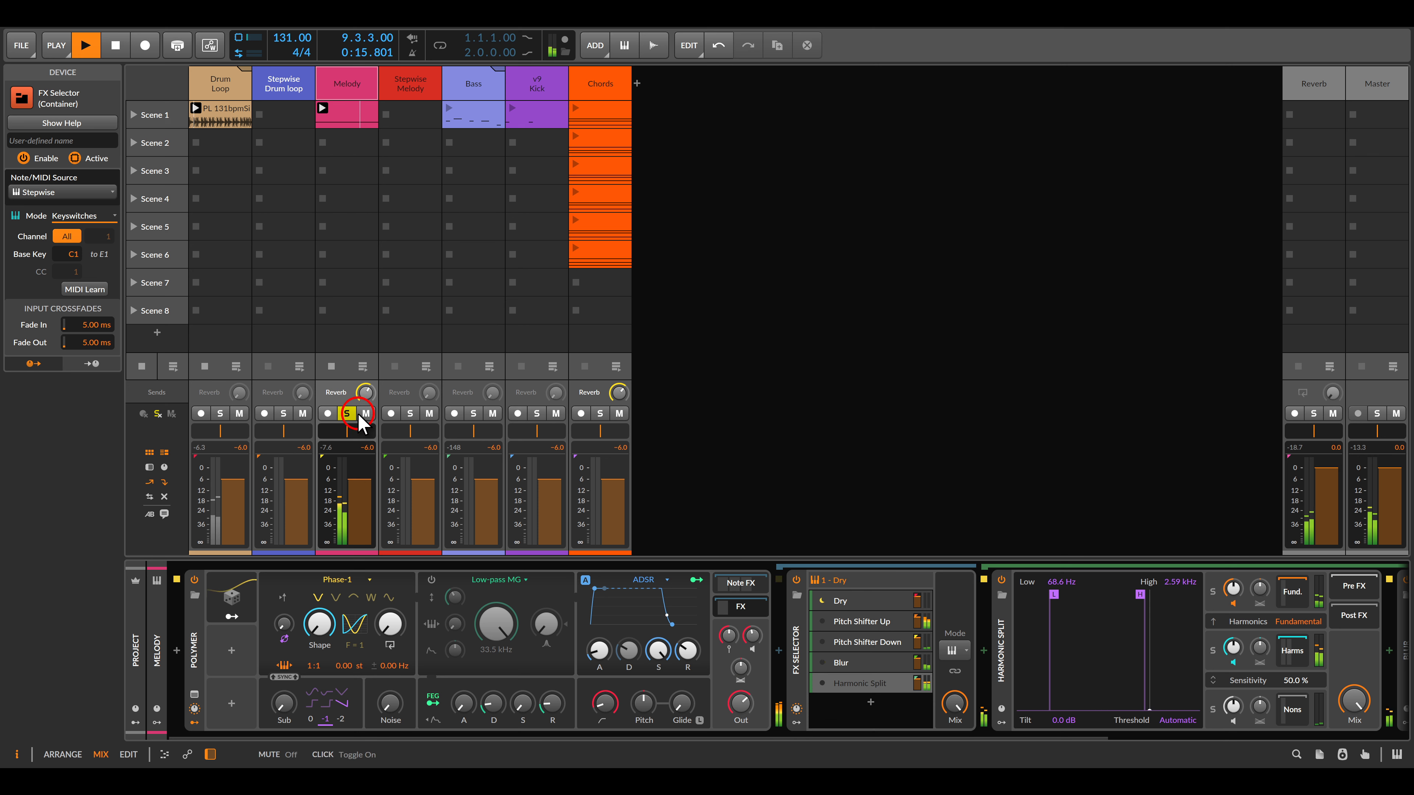
pyautogui.click(346, 413)
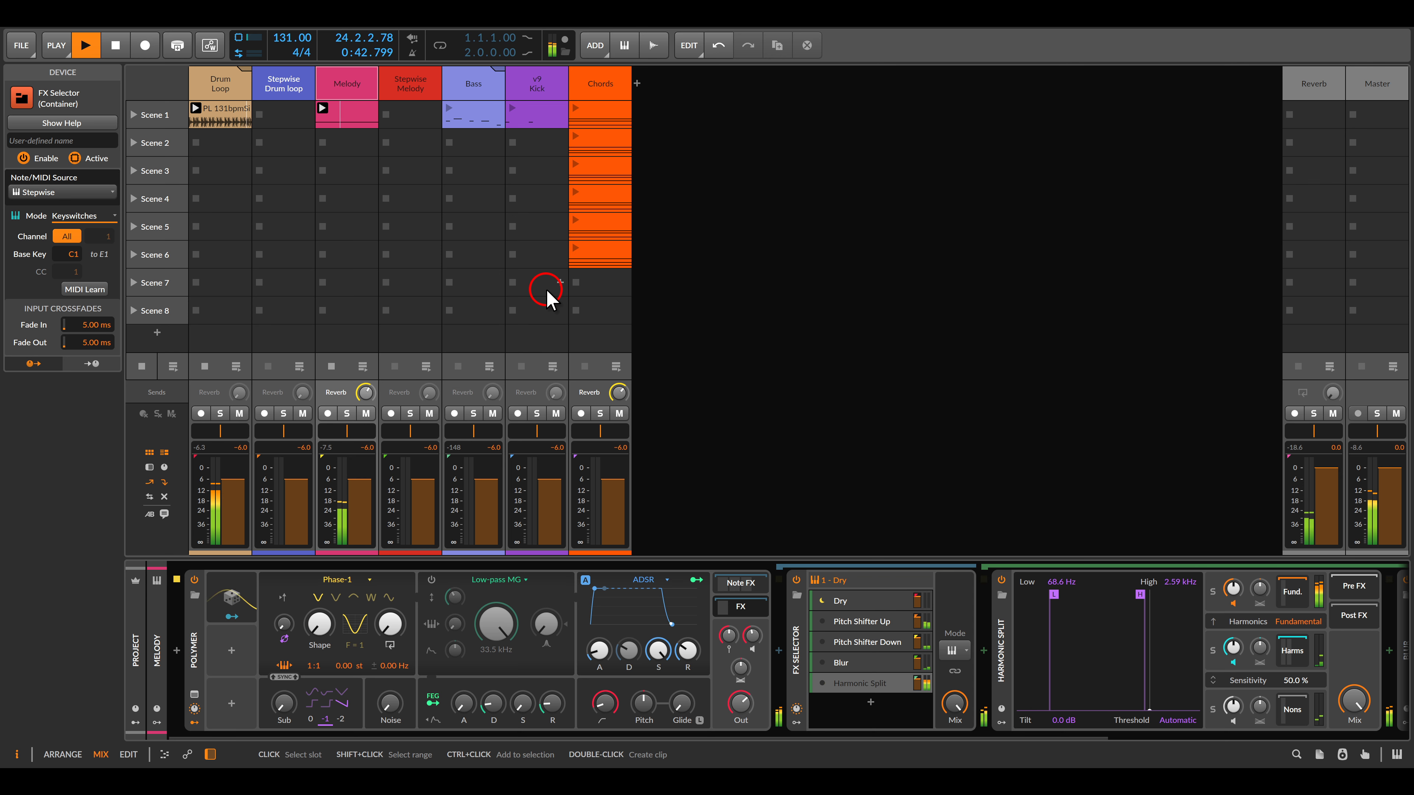
pyautogui.click(134, 115)
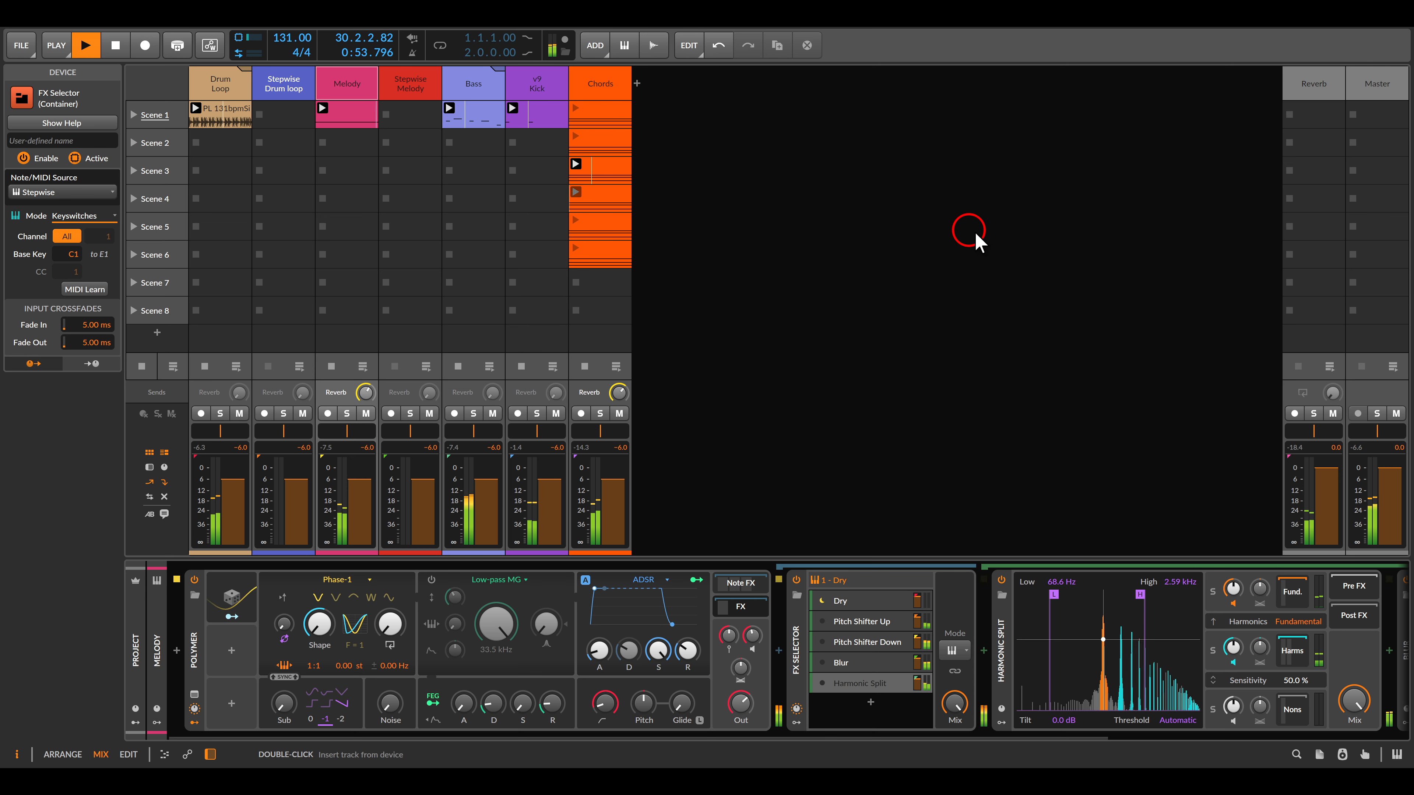
# Show the Drum Loop track's FX Selector during playback and examine its Bit-8 layer
pyautogui.click(230, 92)
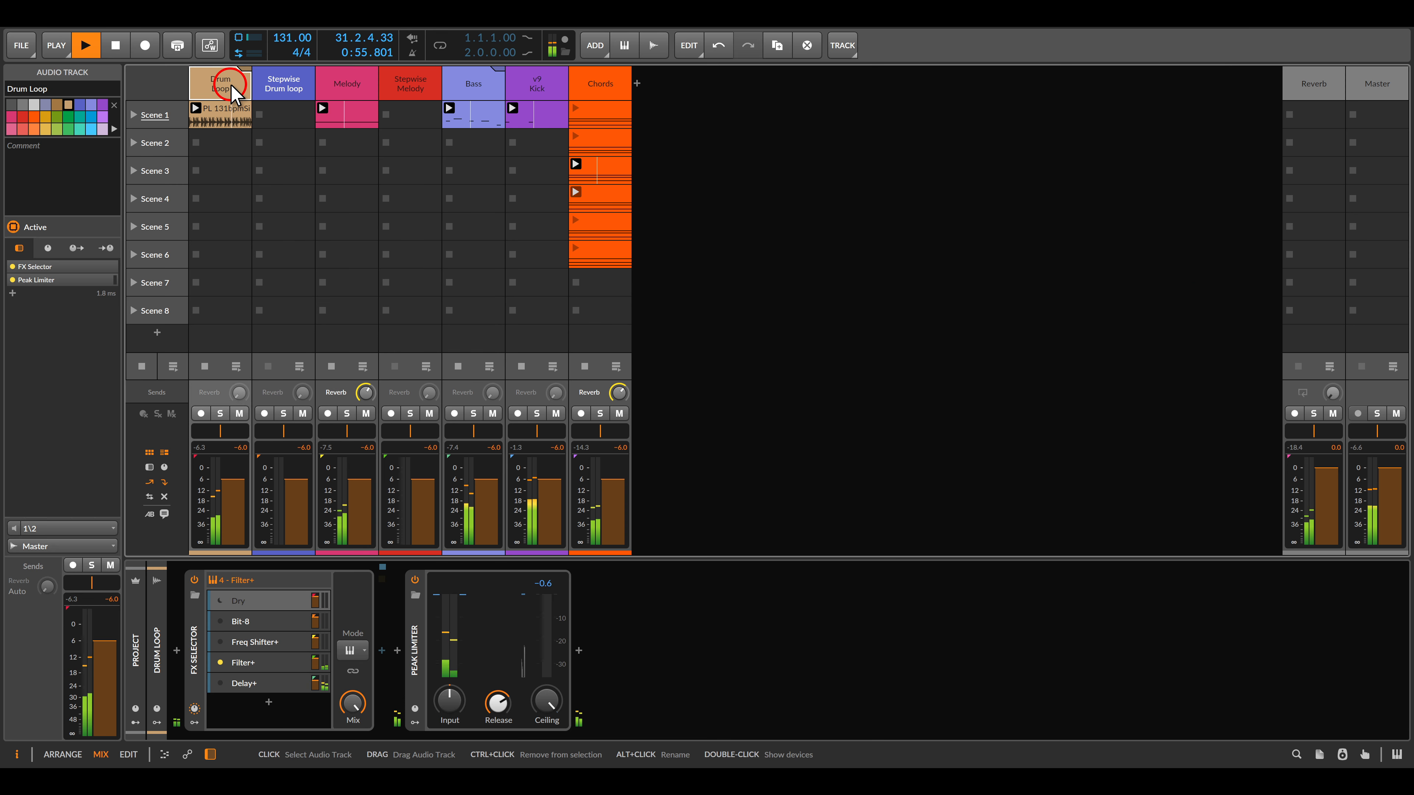
pyautogui.click(192, 646)
pyautogui.click(251, 621)
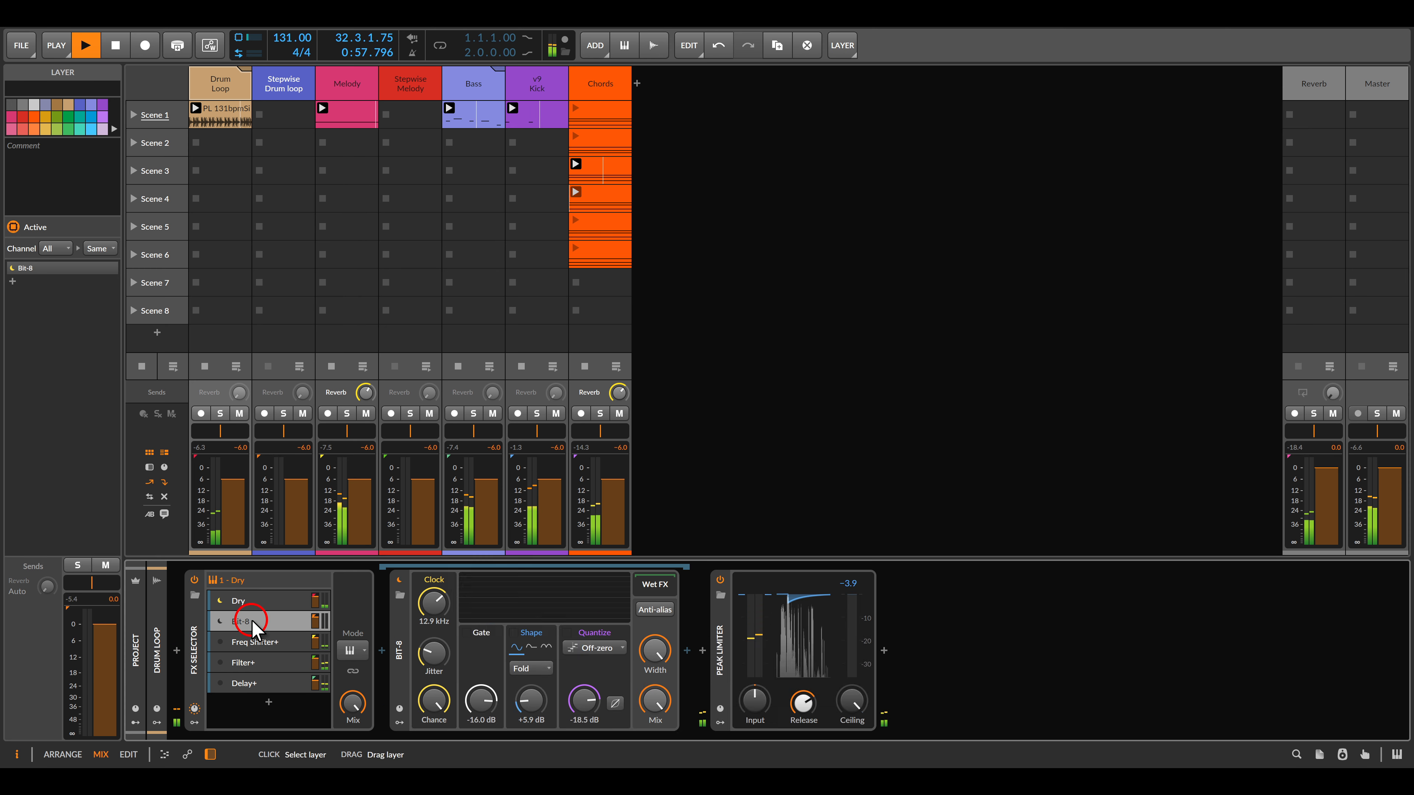